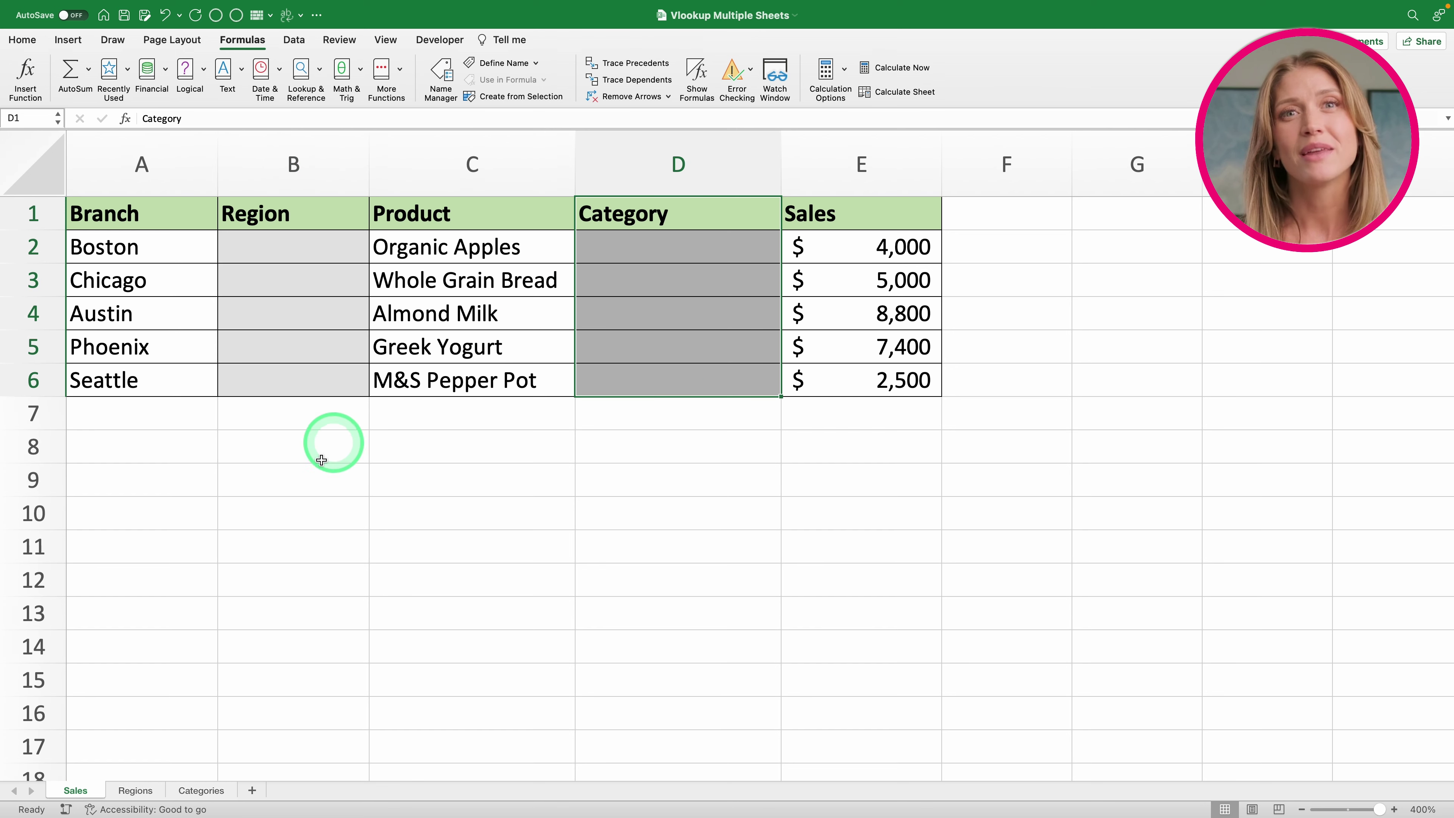
# - Review the Regions and Categories lookup sheets and the empty Region and Category columns on the Sales sheet
pyautogui.click(136, 791)
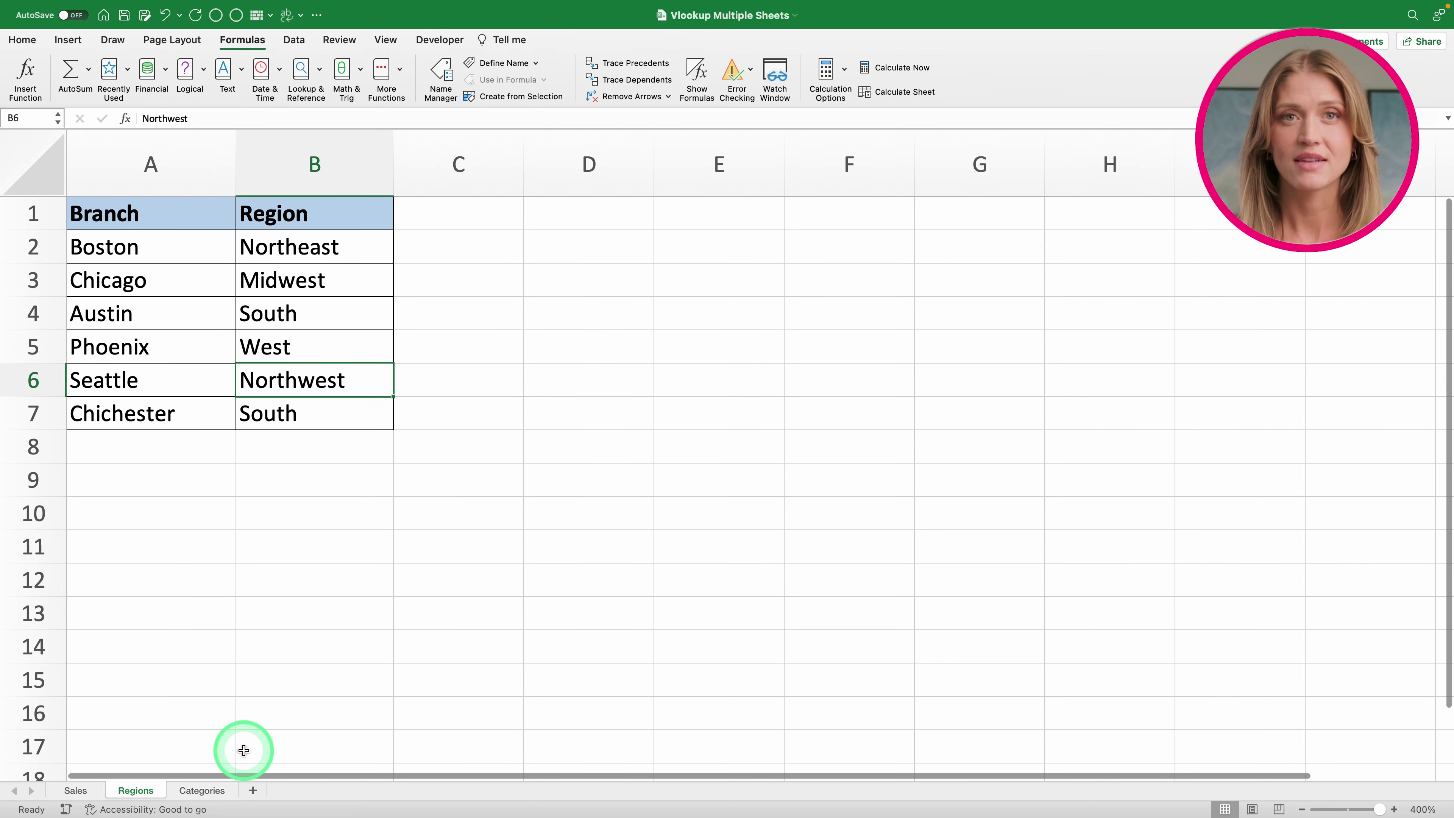
pyautogui.click(208, 791)
pyautogui.click(255, 484)
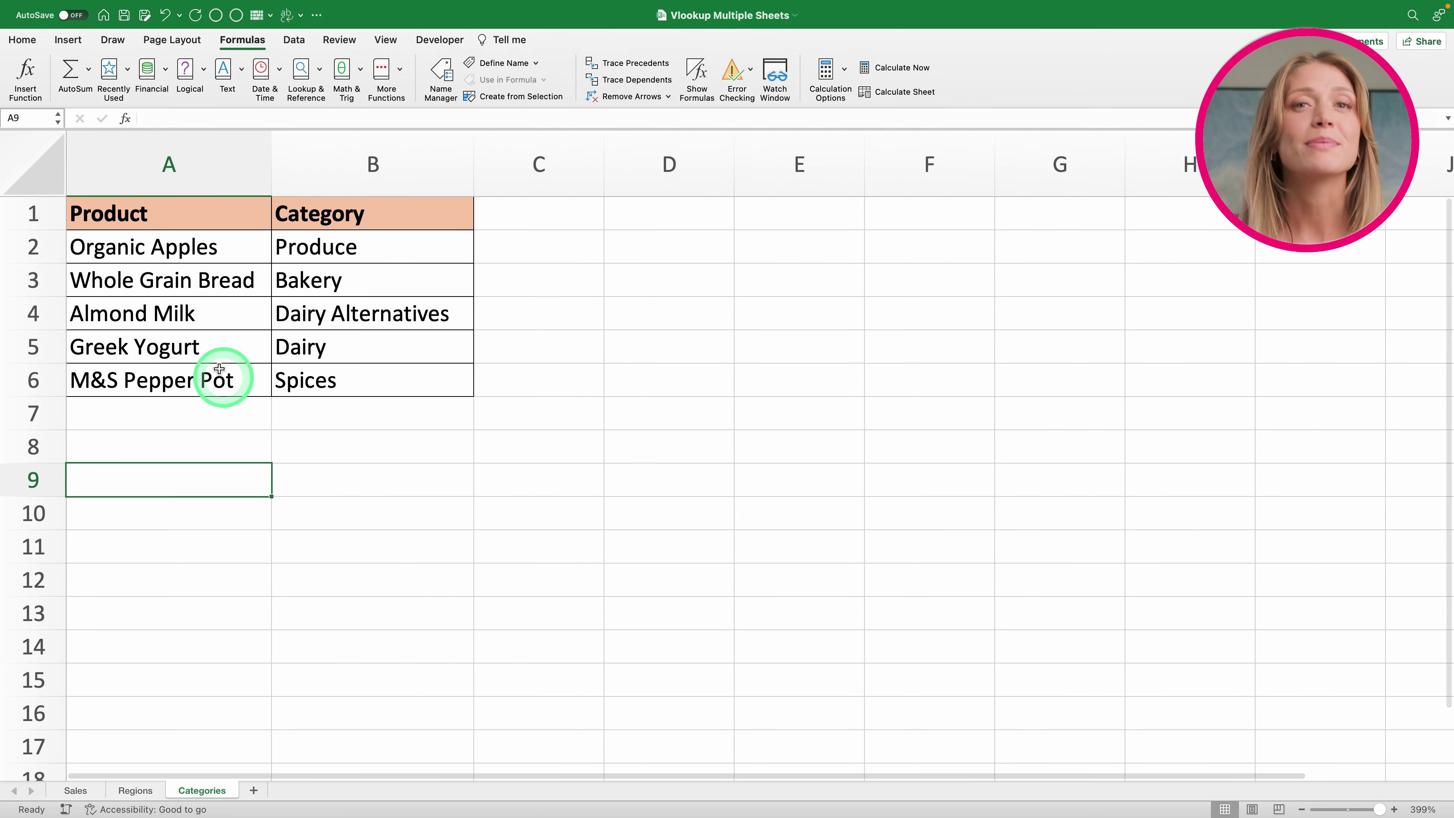
pyautogui.click(75, 790)
pyautogui.click(307, 375)
pyautogui.moveTo(283, 228); pyautogui.dragTo(295, 393)
pyautogui.moveTo(672, 217); pyautogui.dragTo(674, 367)
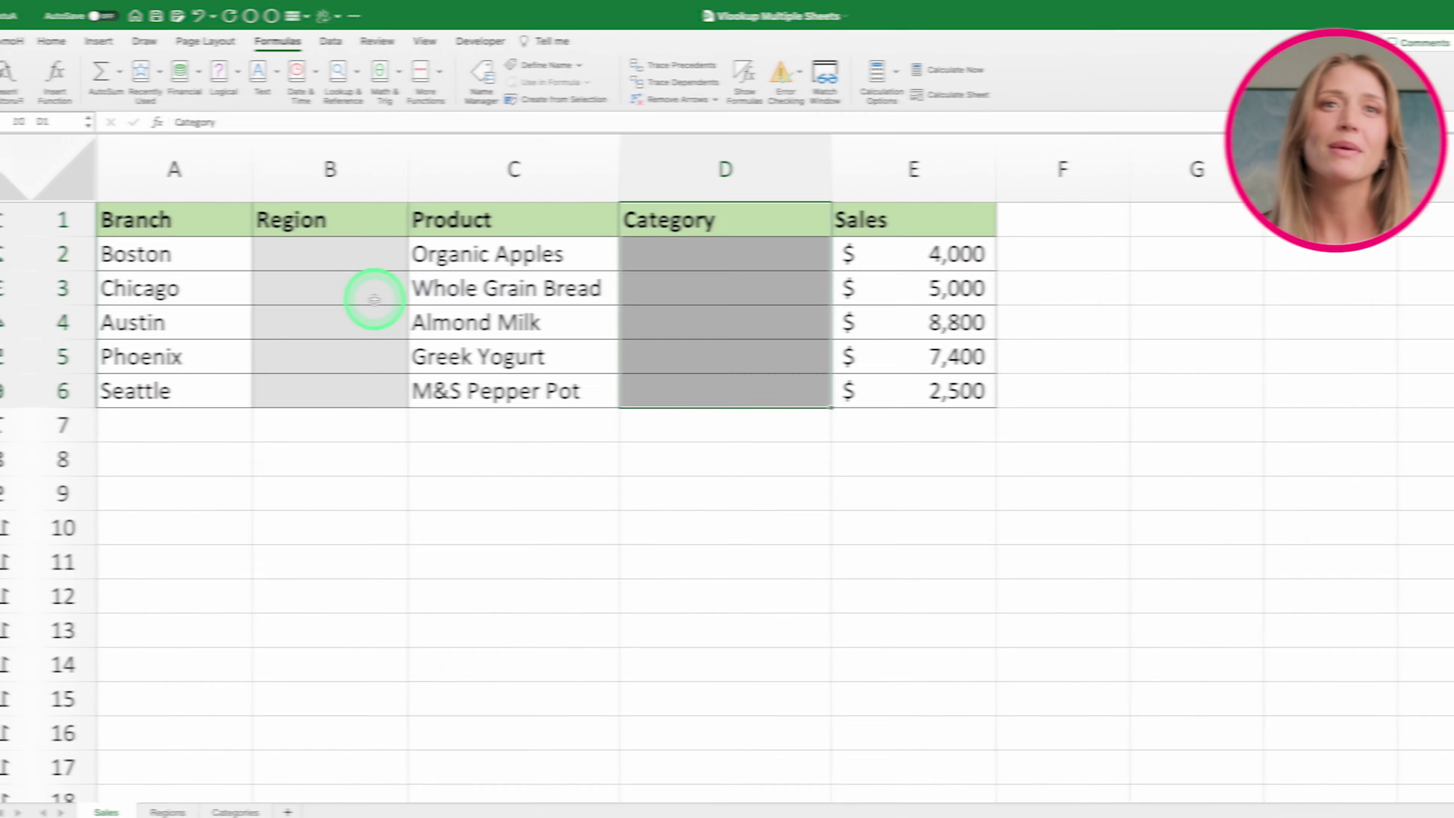
# - Start a VLOOKUP formula in cell B2 of the Sales sheet with branch cell A2 as the lookup value
pyautogui.click(310, 252)
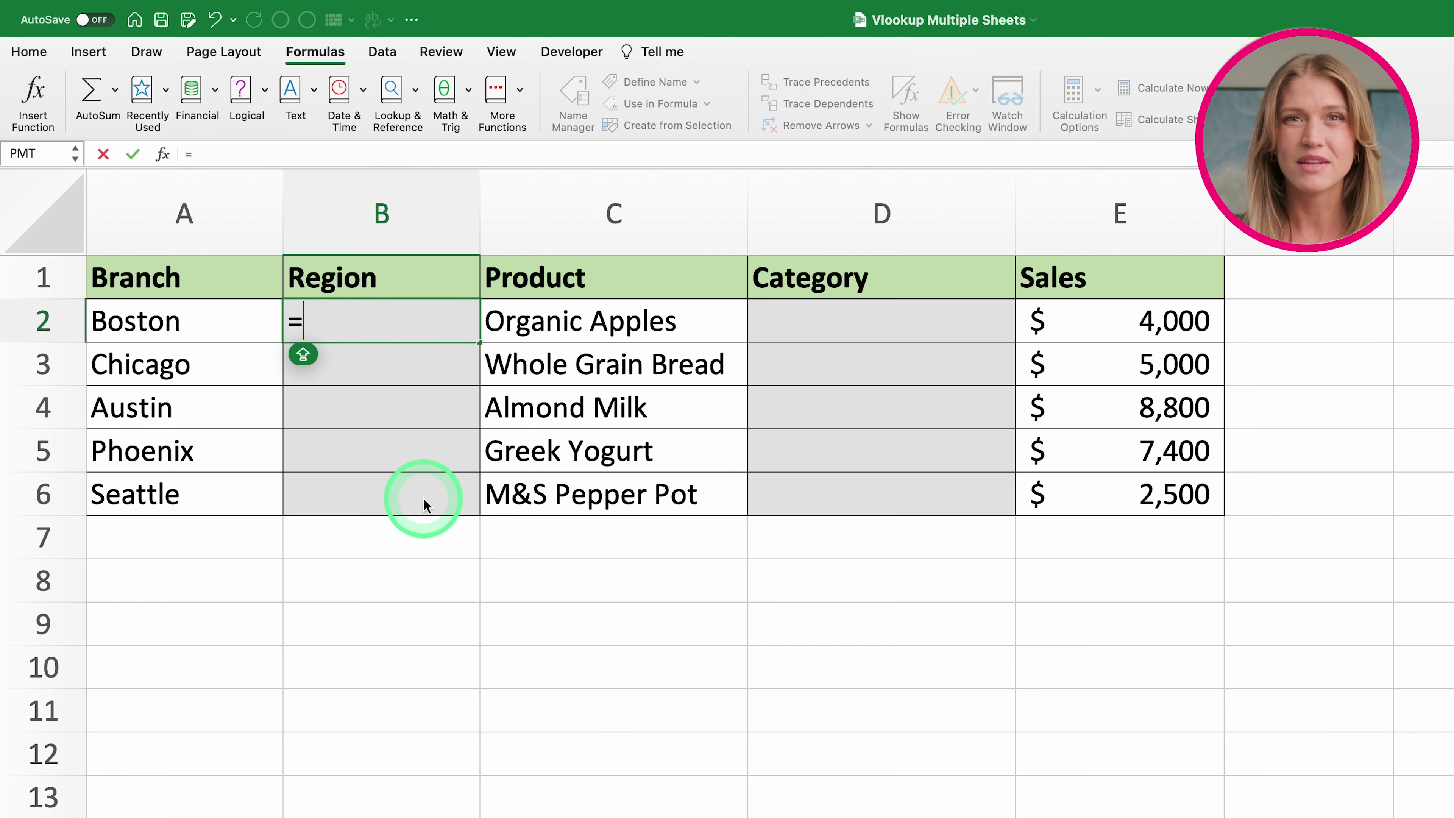
pyautogui.write('VLOOKUP(')
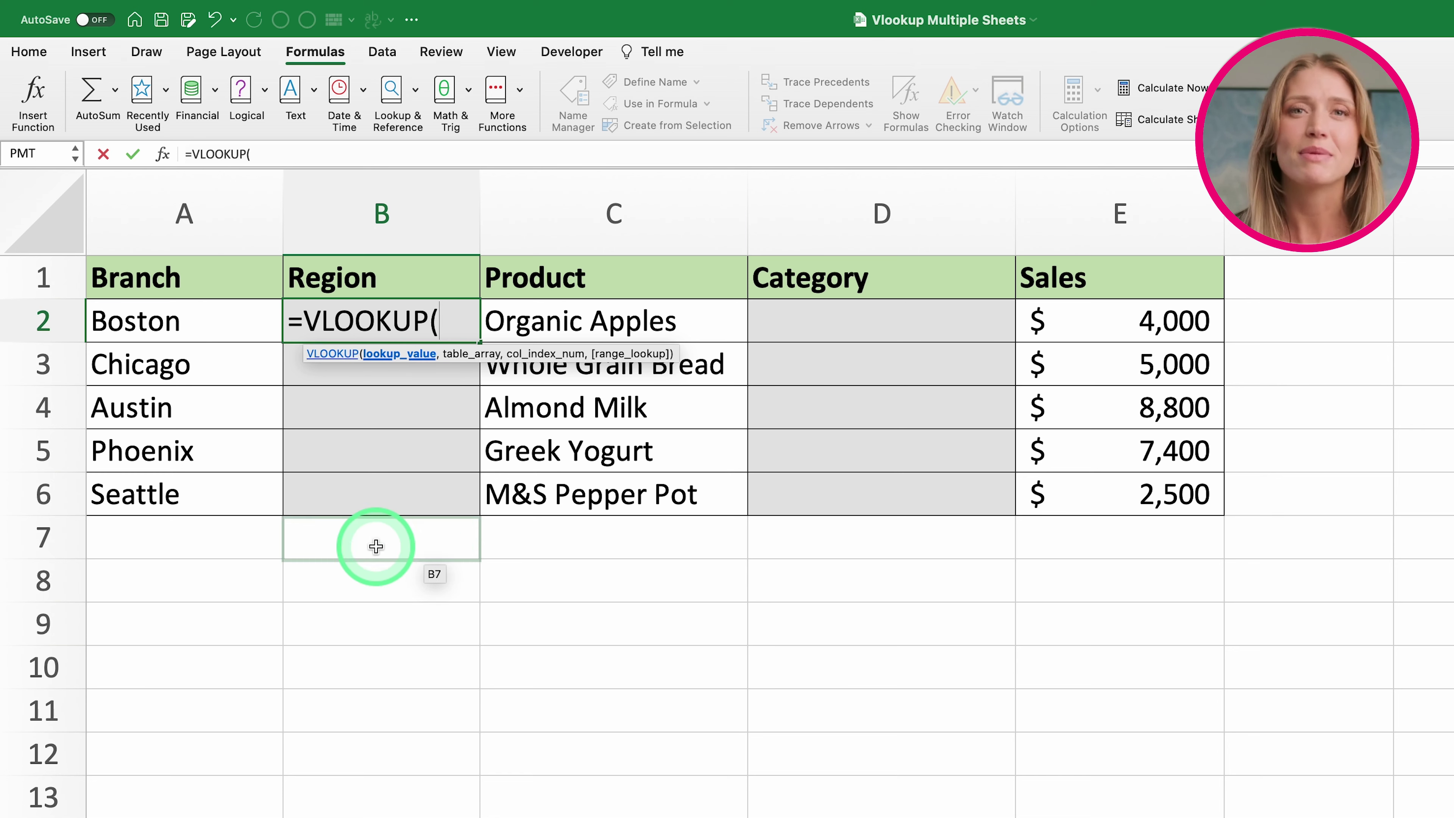
pyautogui.click(180, 321)
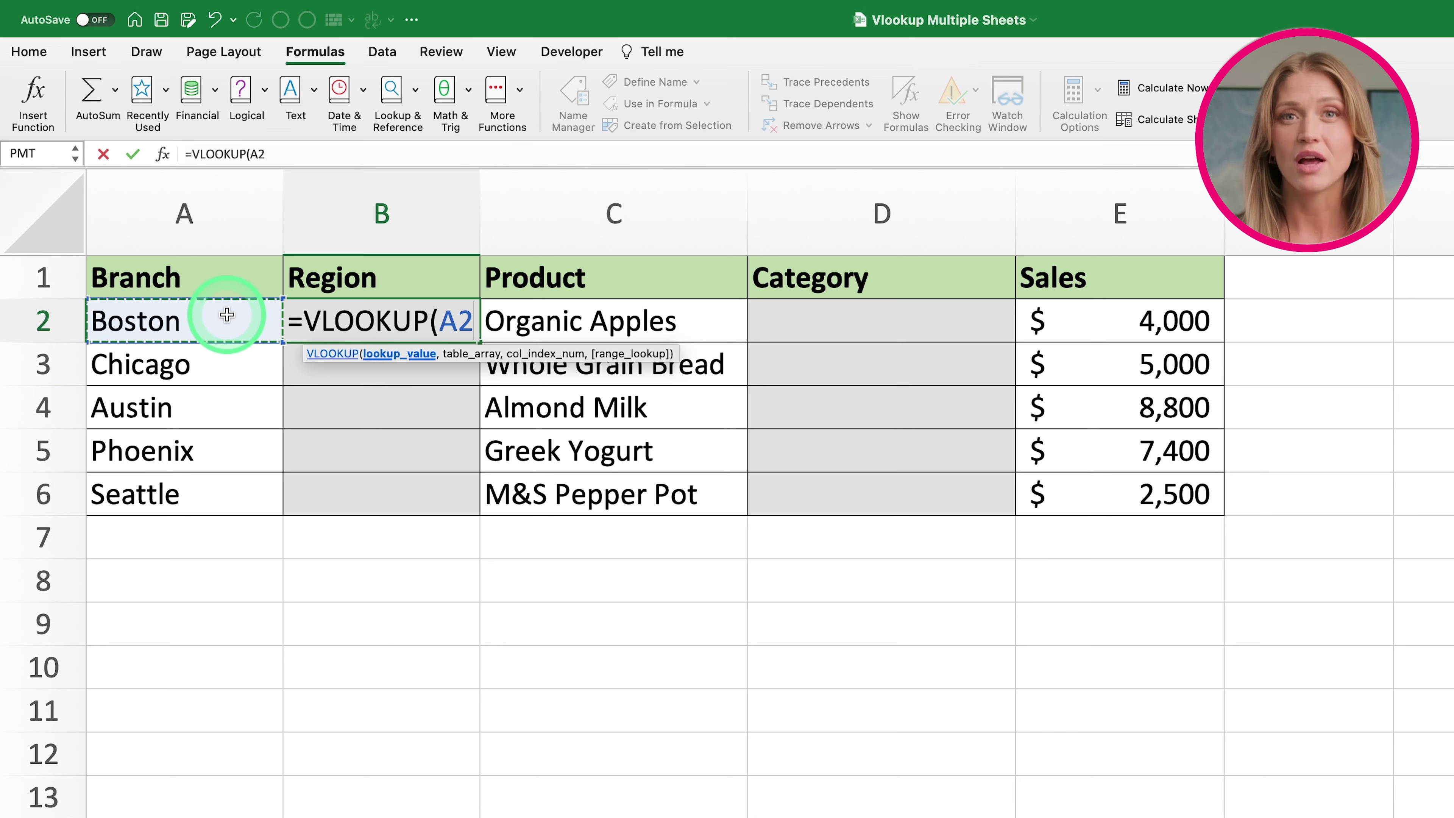
pyautogui.write(',')
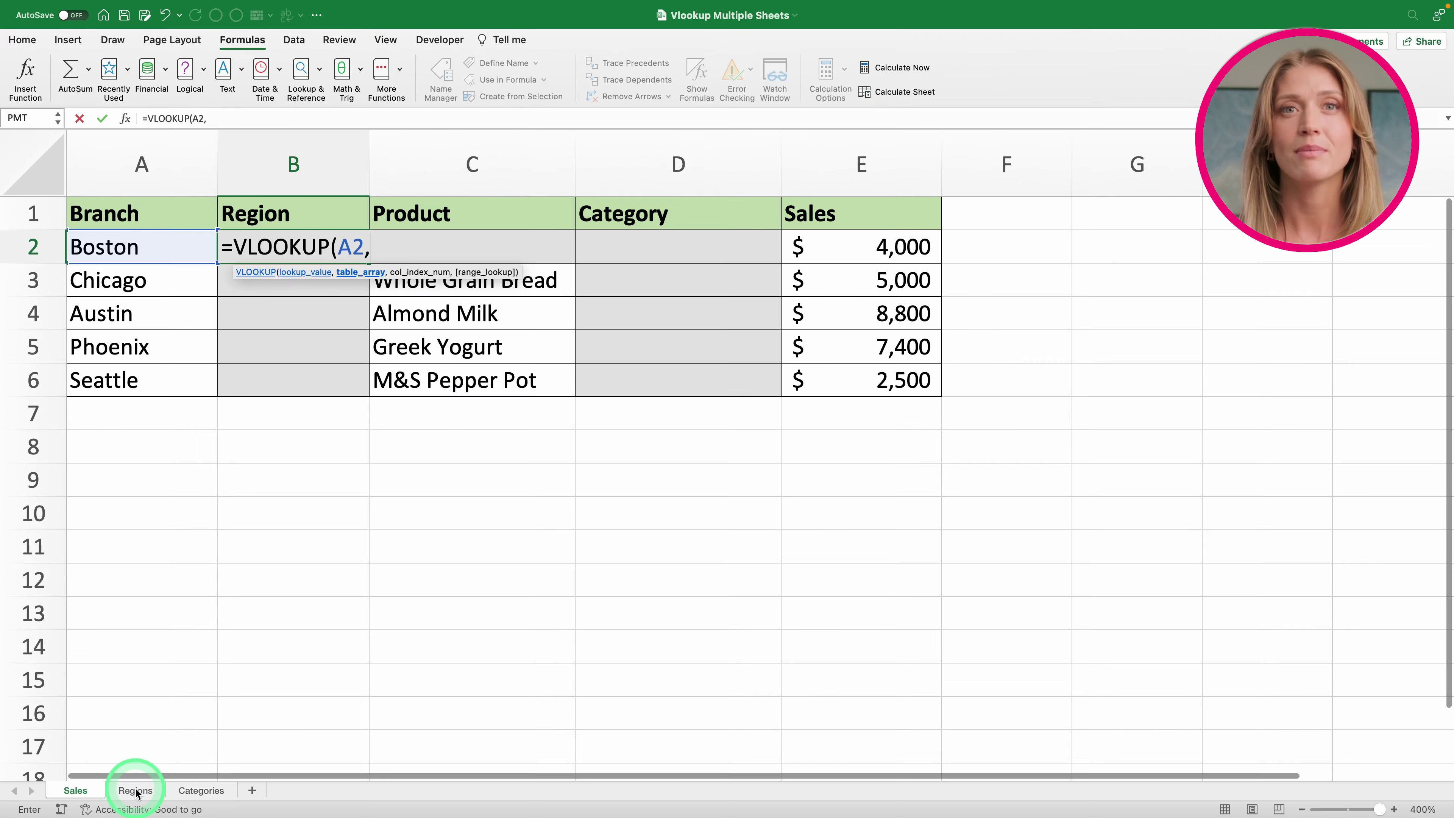
# - Set the VLOOKUP table array to the absolute range $A$2:$B$7 on the Regions sheet
pyautogui.click(135, 791)
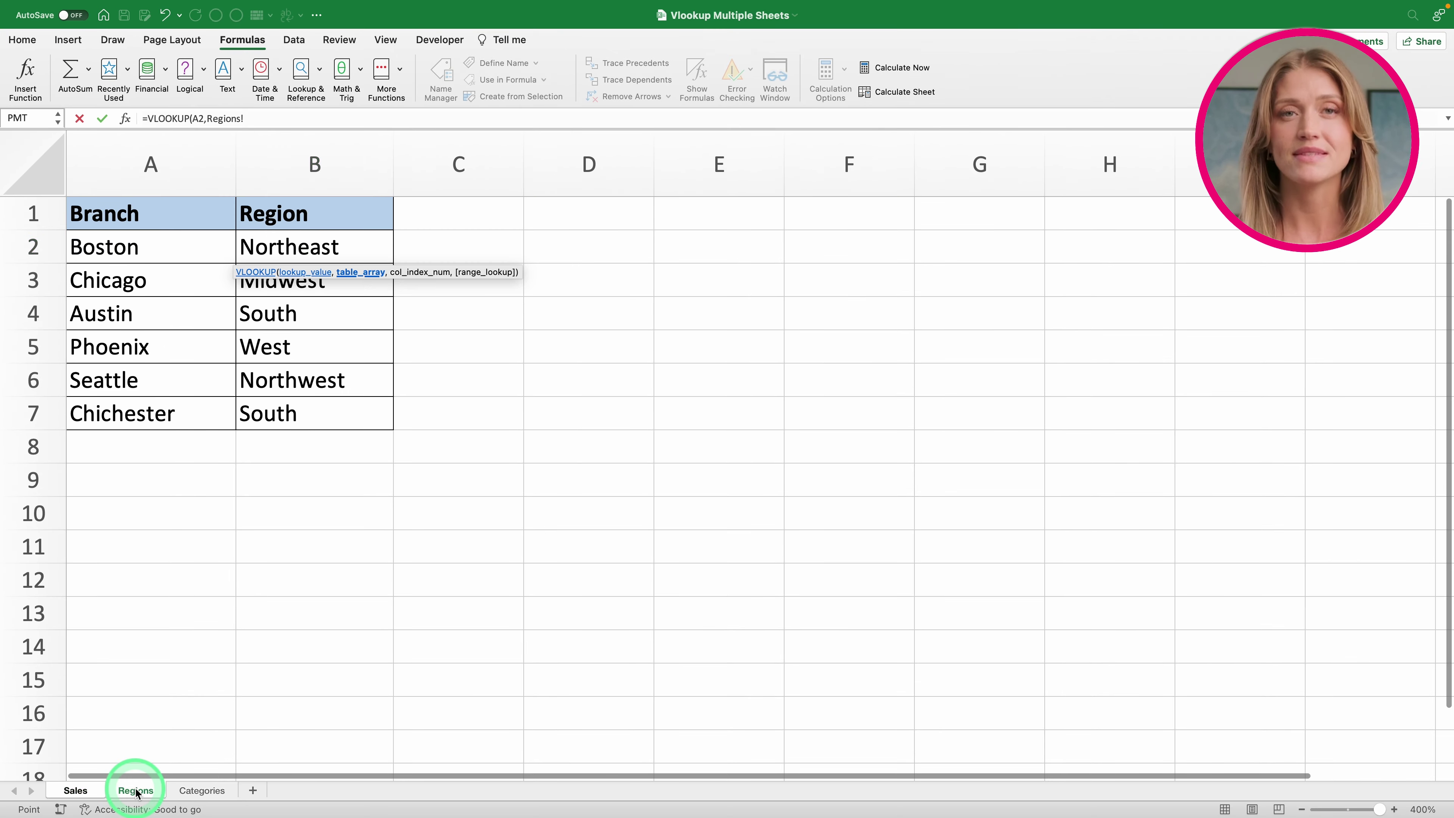
pyautogui.click(143, 256)
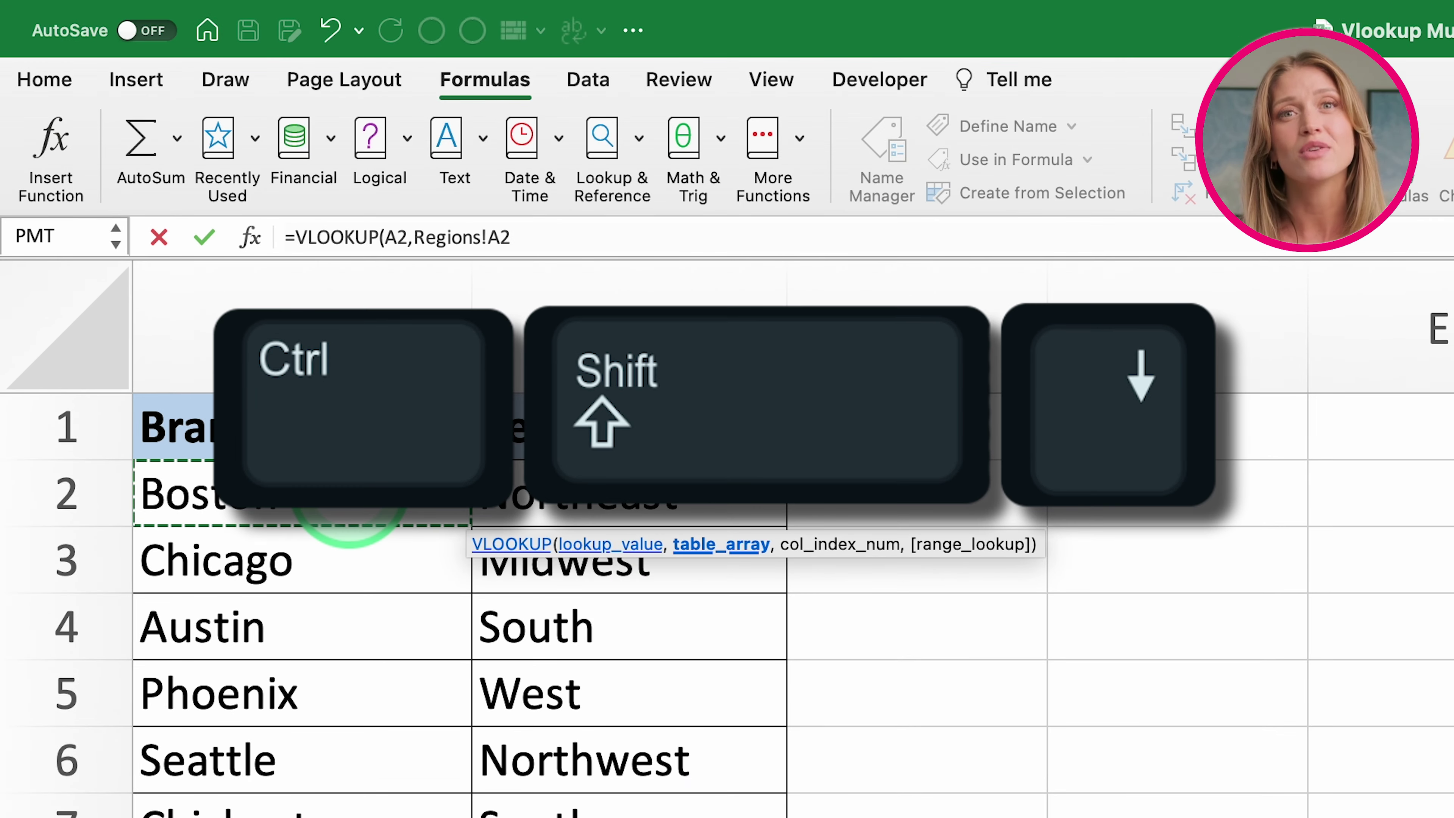
pyautogui.hotkey('ctrl', 'shift', 'Down')
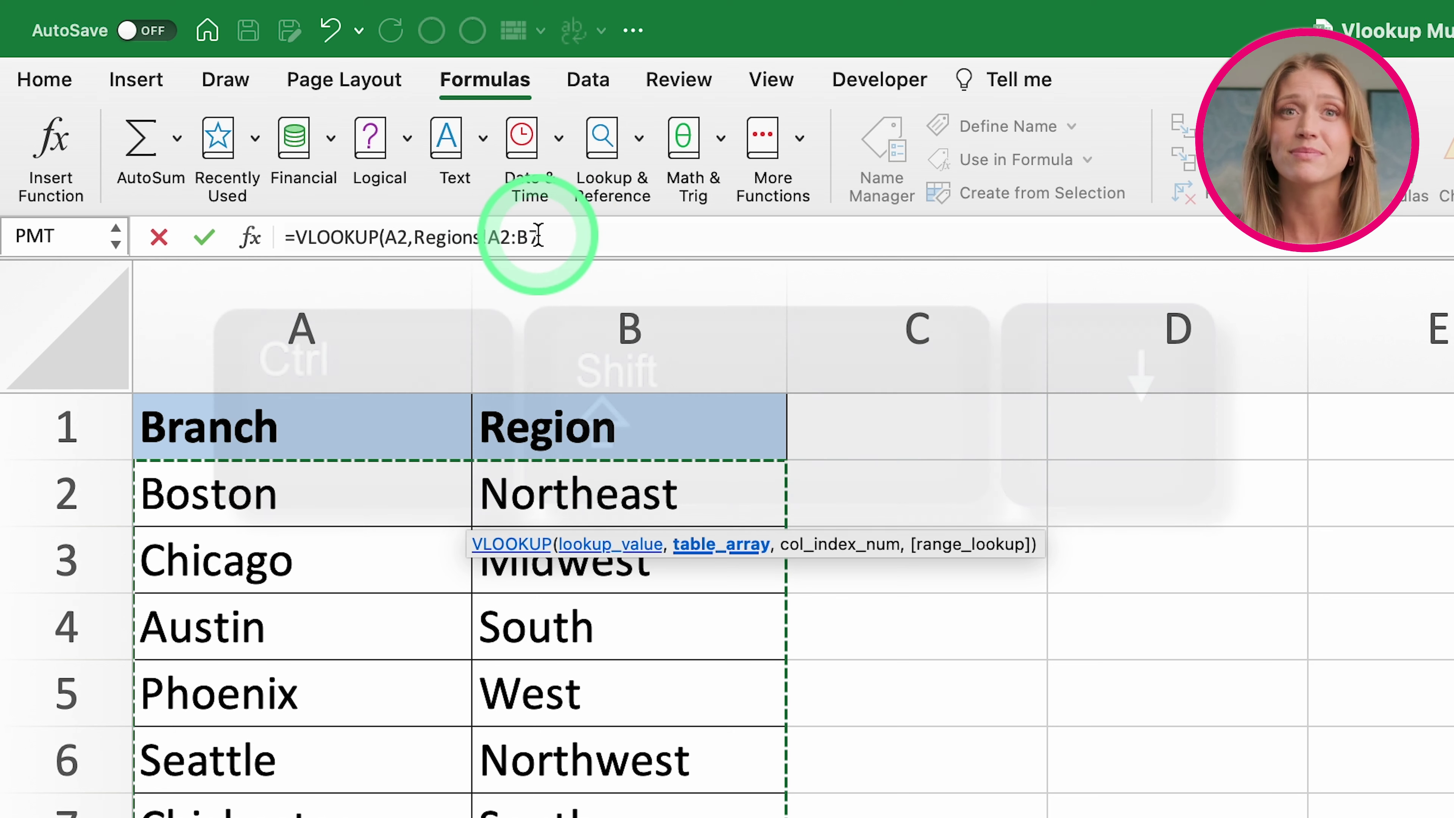
pyautogui.press('F4')
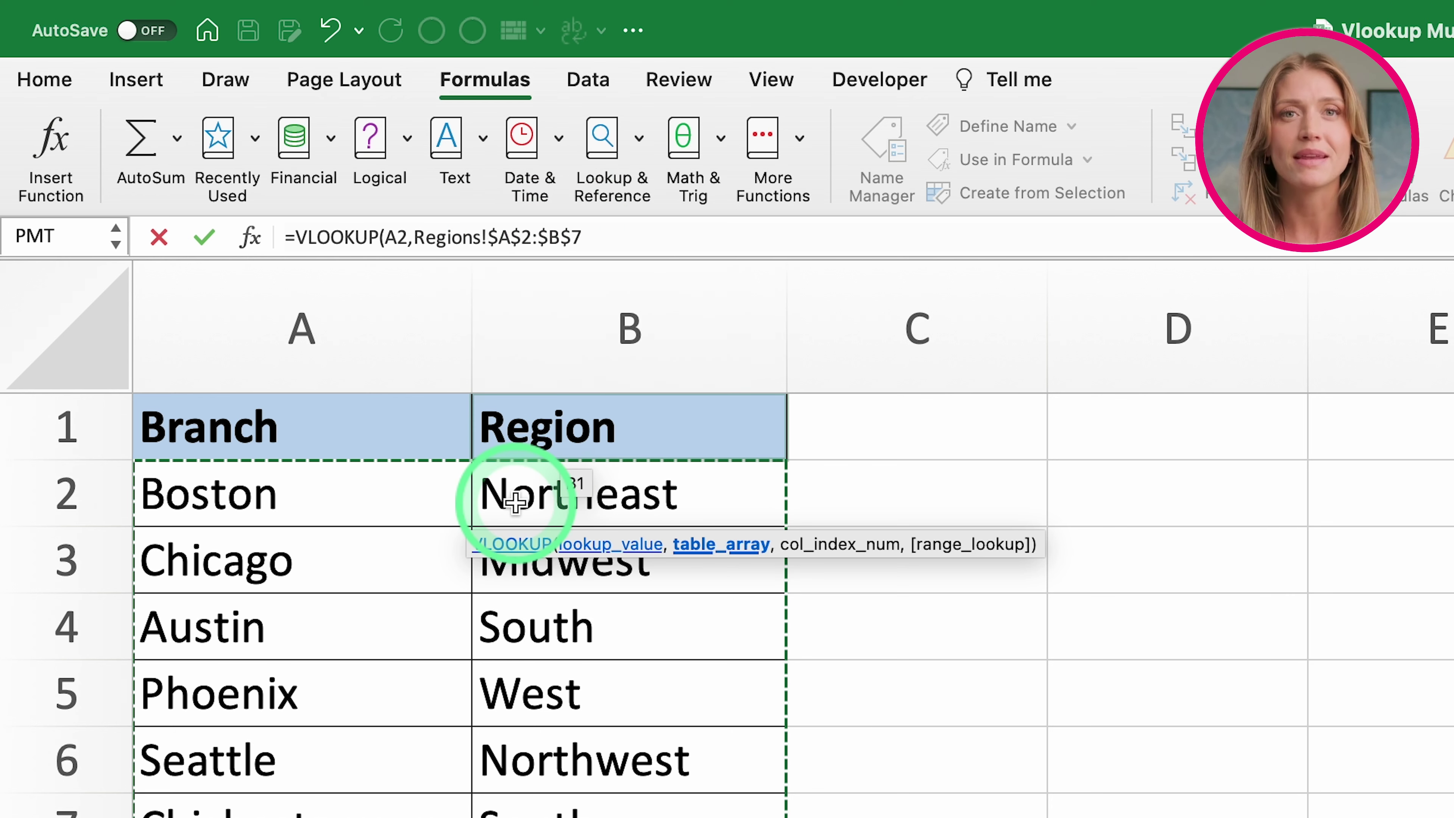
pyautogui.write(',')
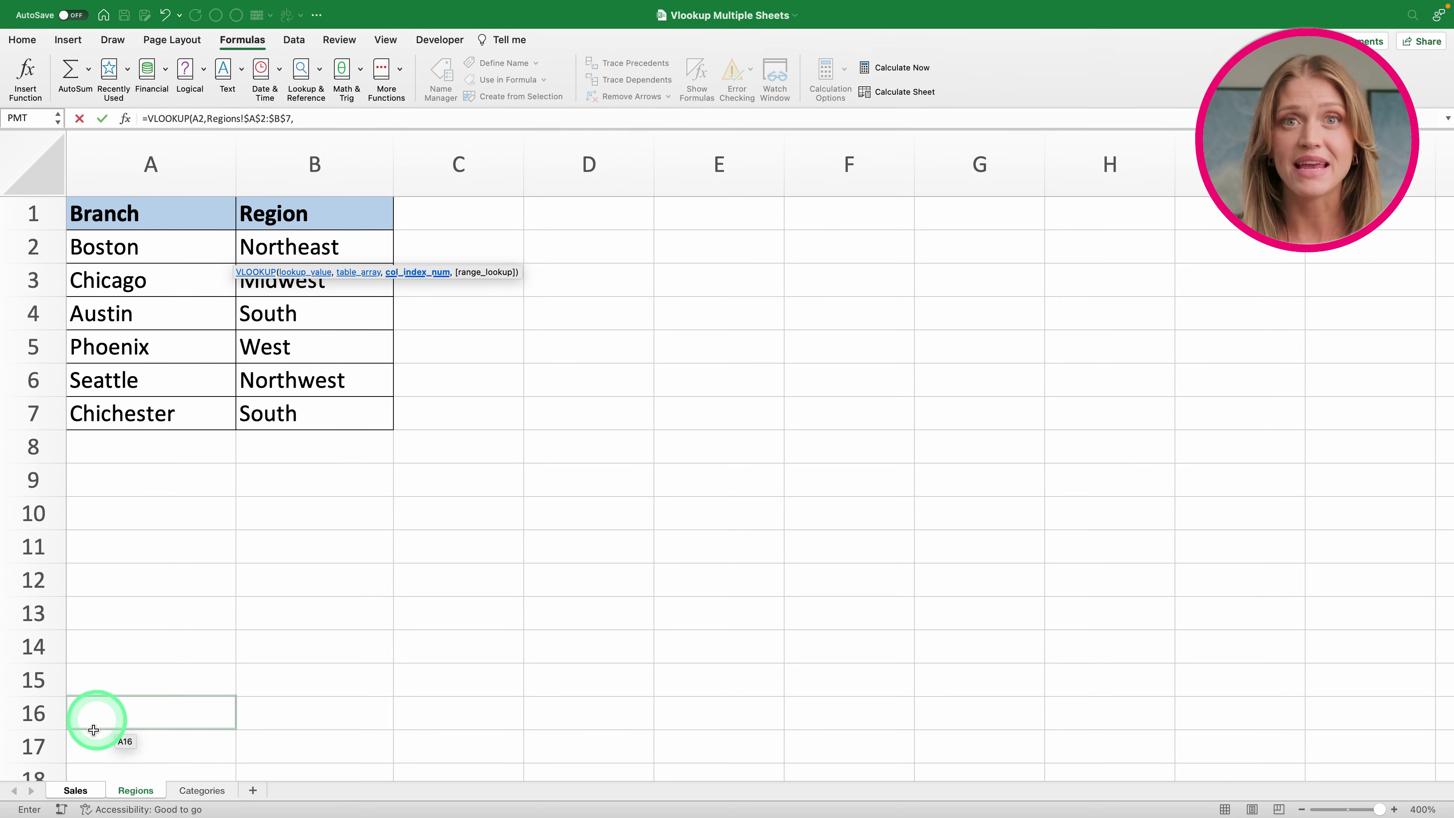
# - Return to the Sales sheet and remove the stray sheet reference from the end of the B2 formula
pyautogui.click(87, 782)
pyautogui.click(578, 247)
pyautogui.moveTo(568, 247); pyautogui.dragTo(630, 251)
pyautogui.press('BackSpace')
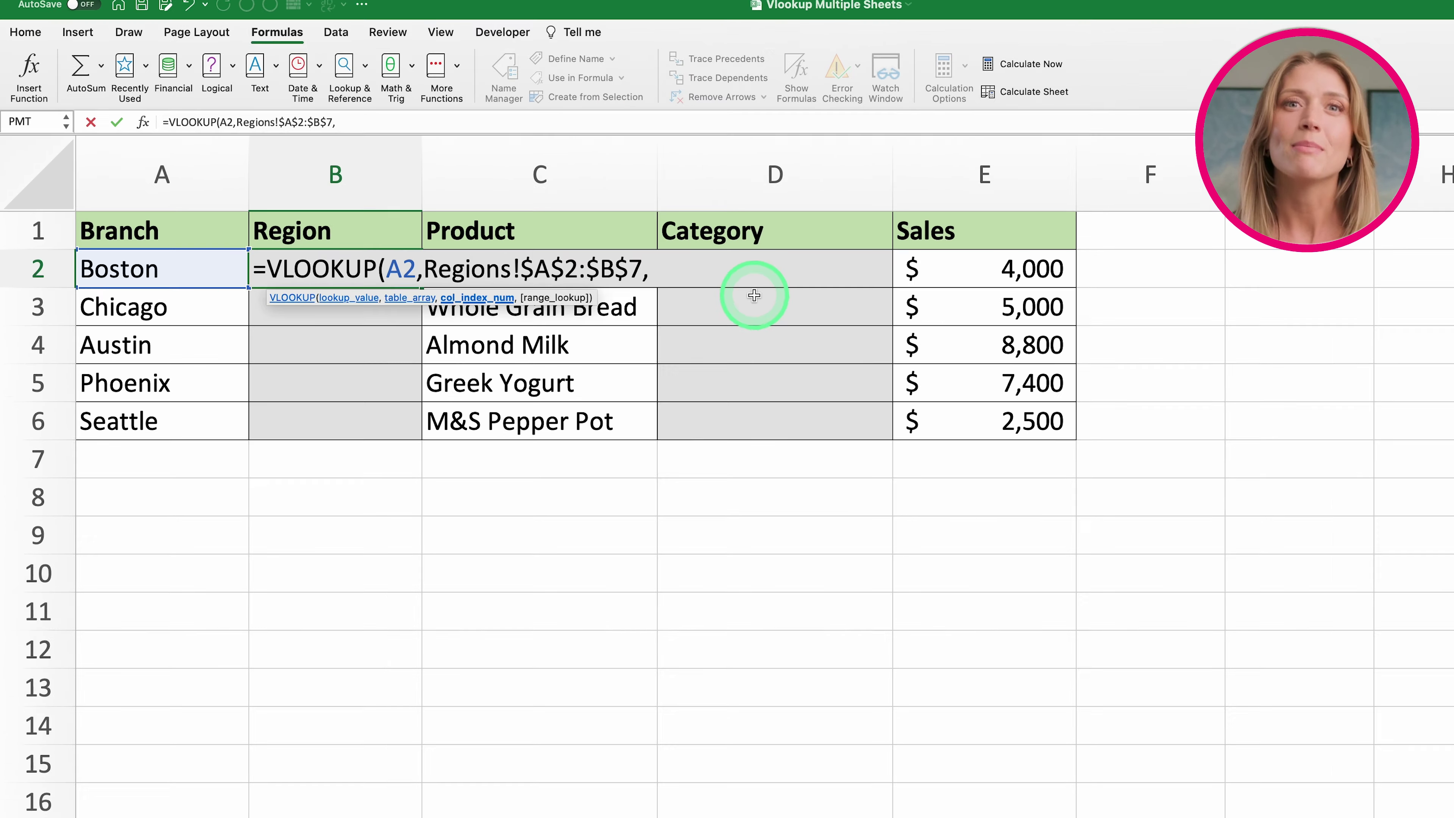
# - Complete the Region formula in B2 with column index 2 and FALSE for an exact match
pyautogui.write('2,')
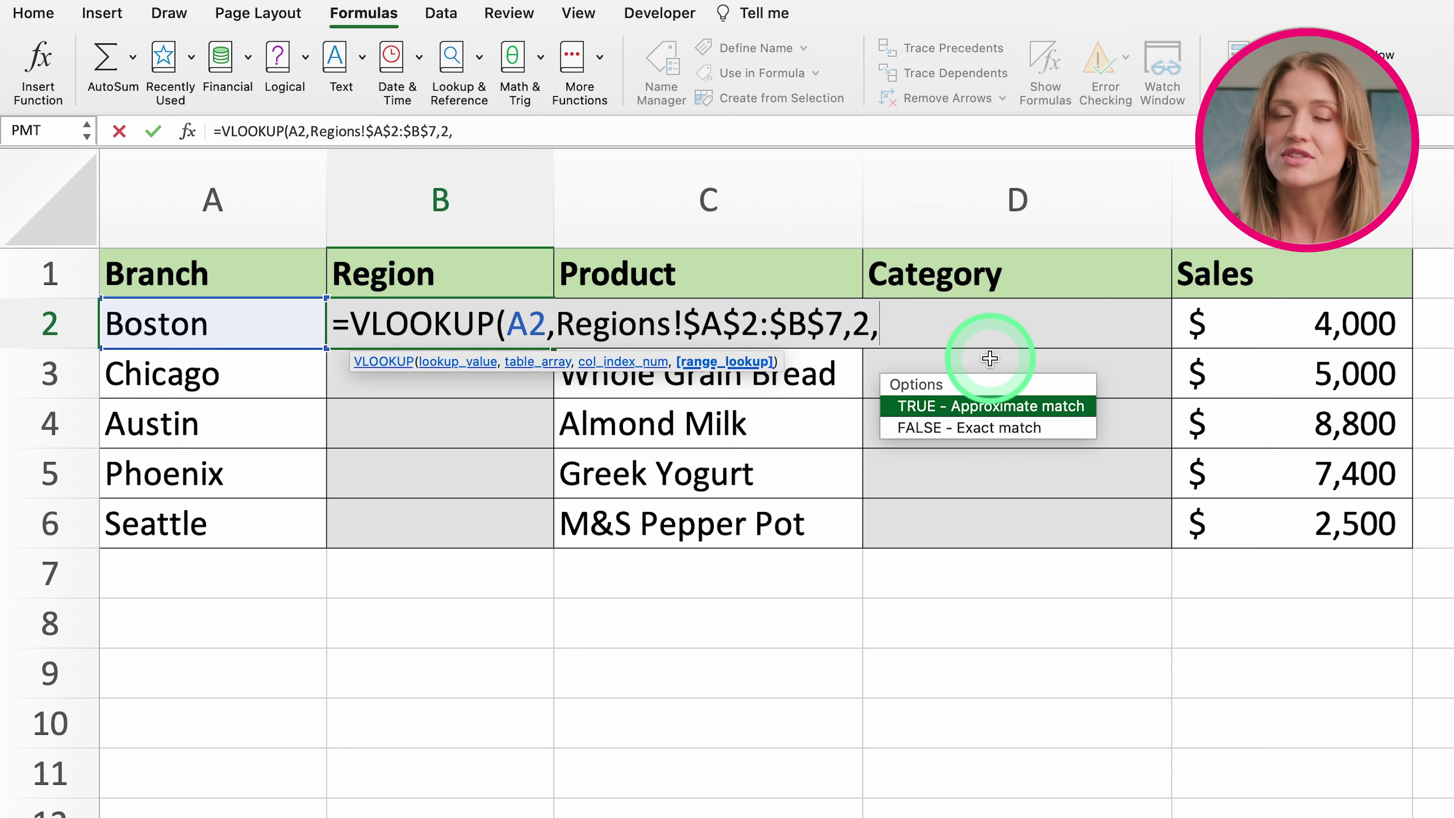
pyautogui.press('capslock')
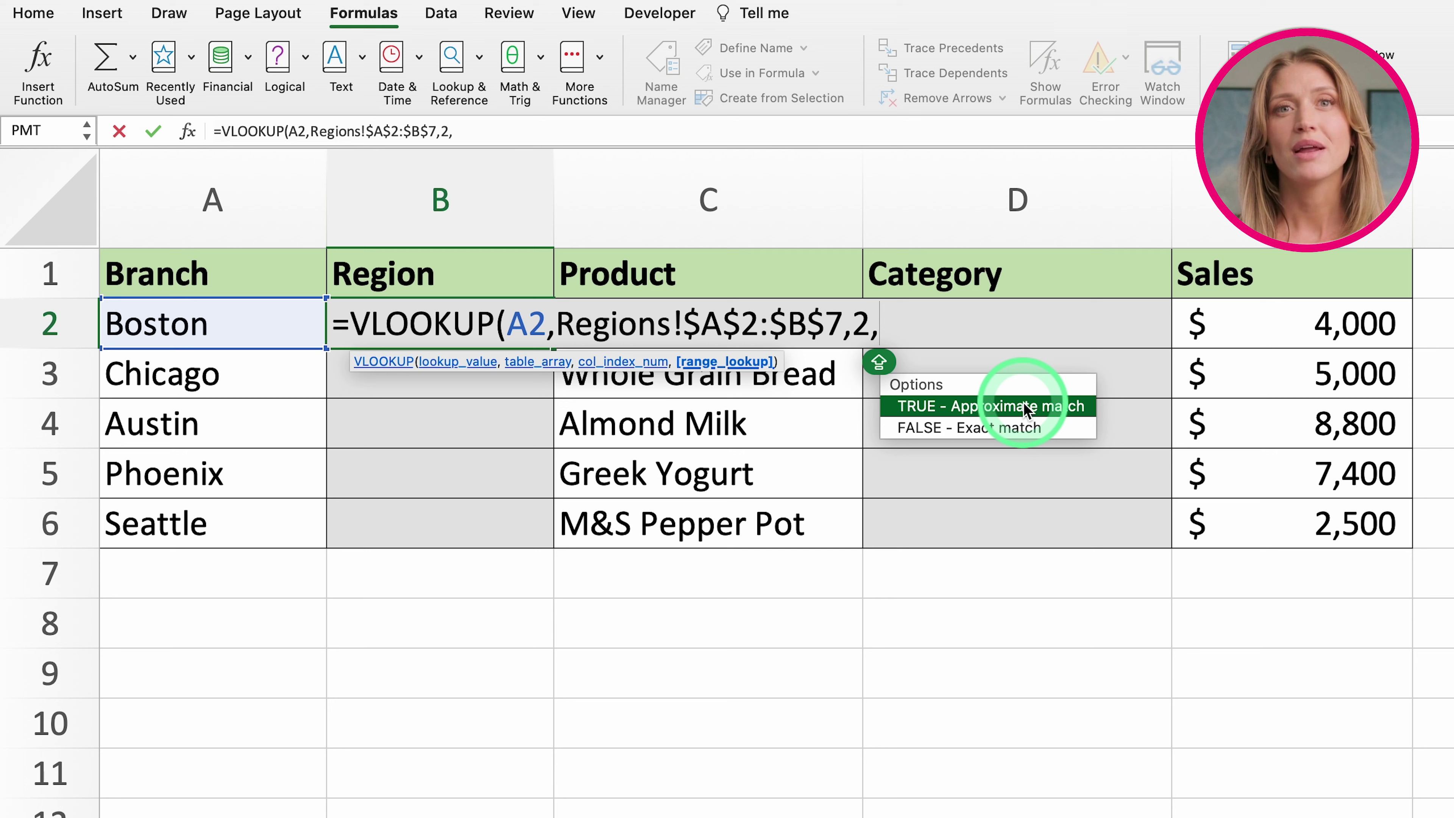
pyautogui.doubleClick(1003, 439)
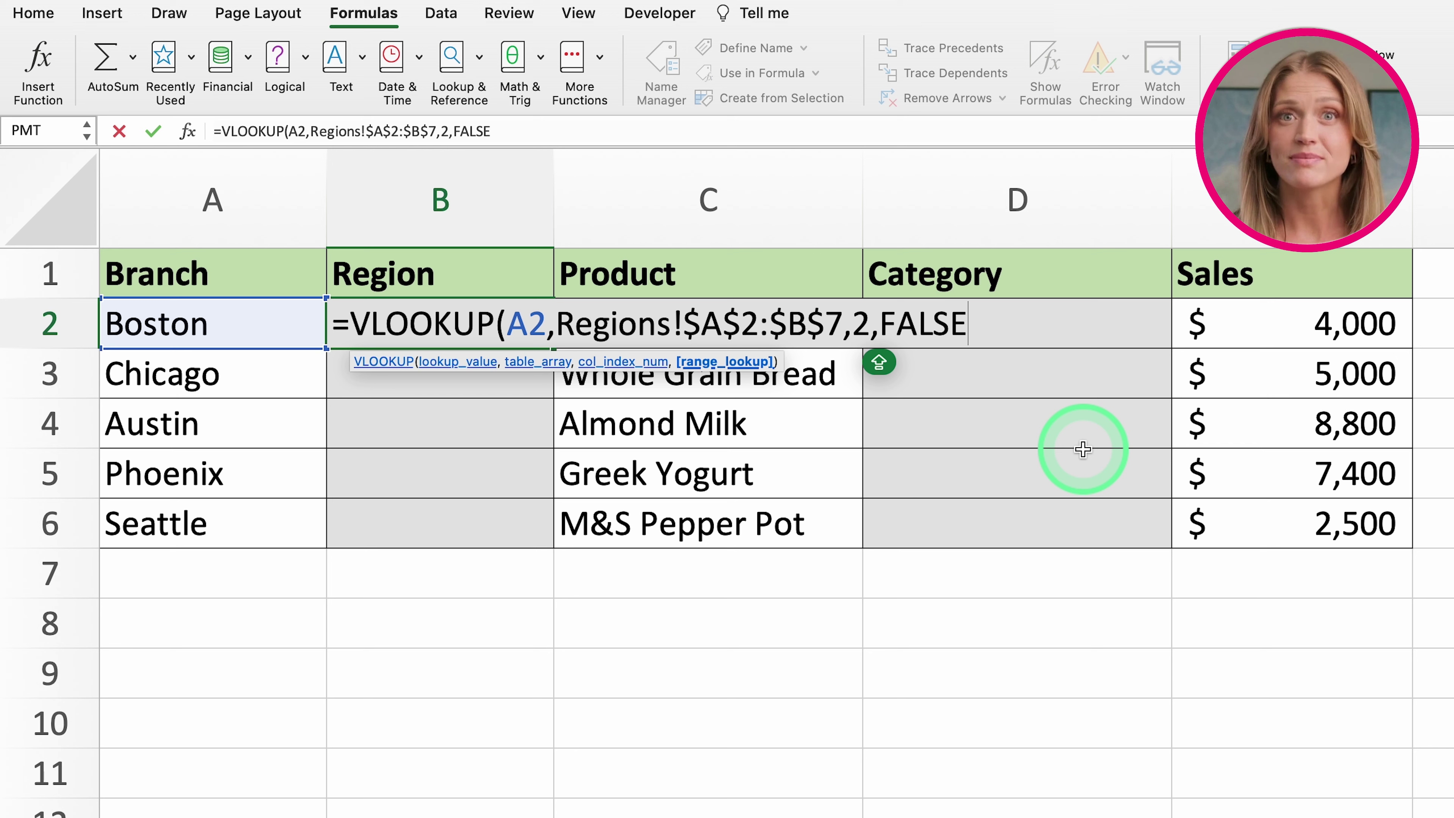
pyautogui.write(')')
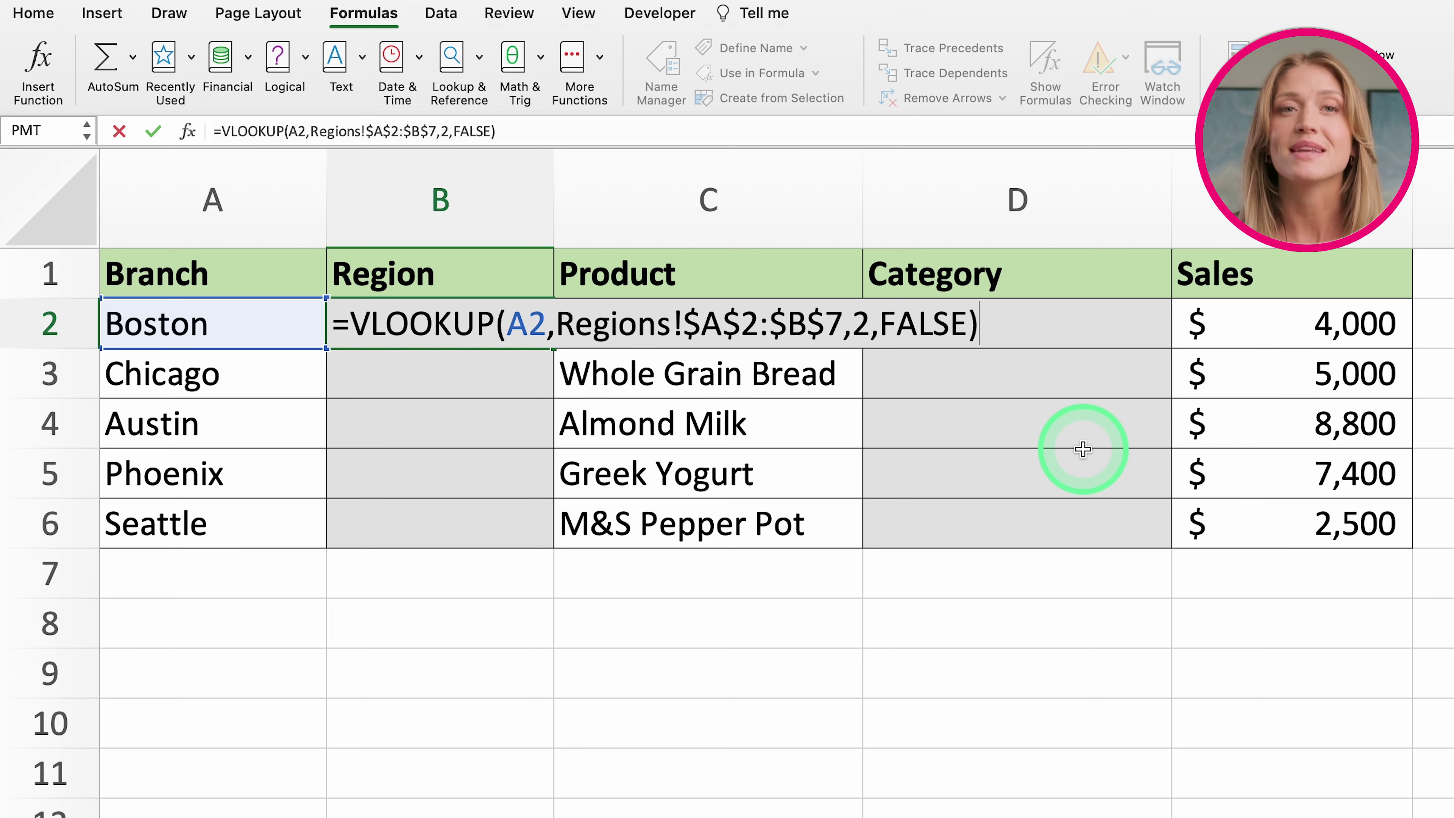
pyautogui.press('Return')
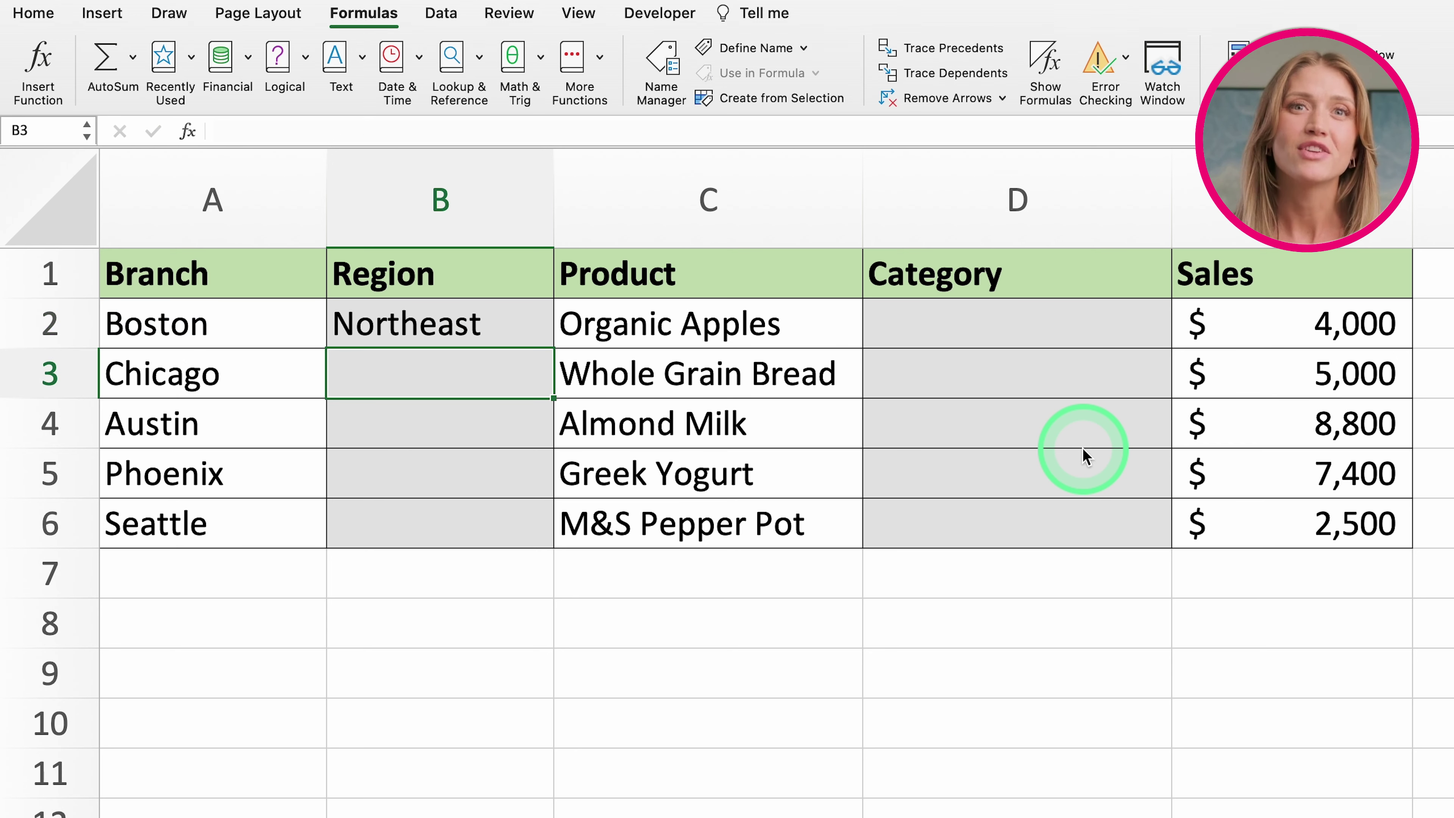
# - Fill the Region formula from B2 down through B6 and check the copied formula in B5
pyautogui.click(462, 325)
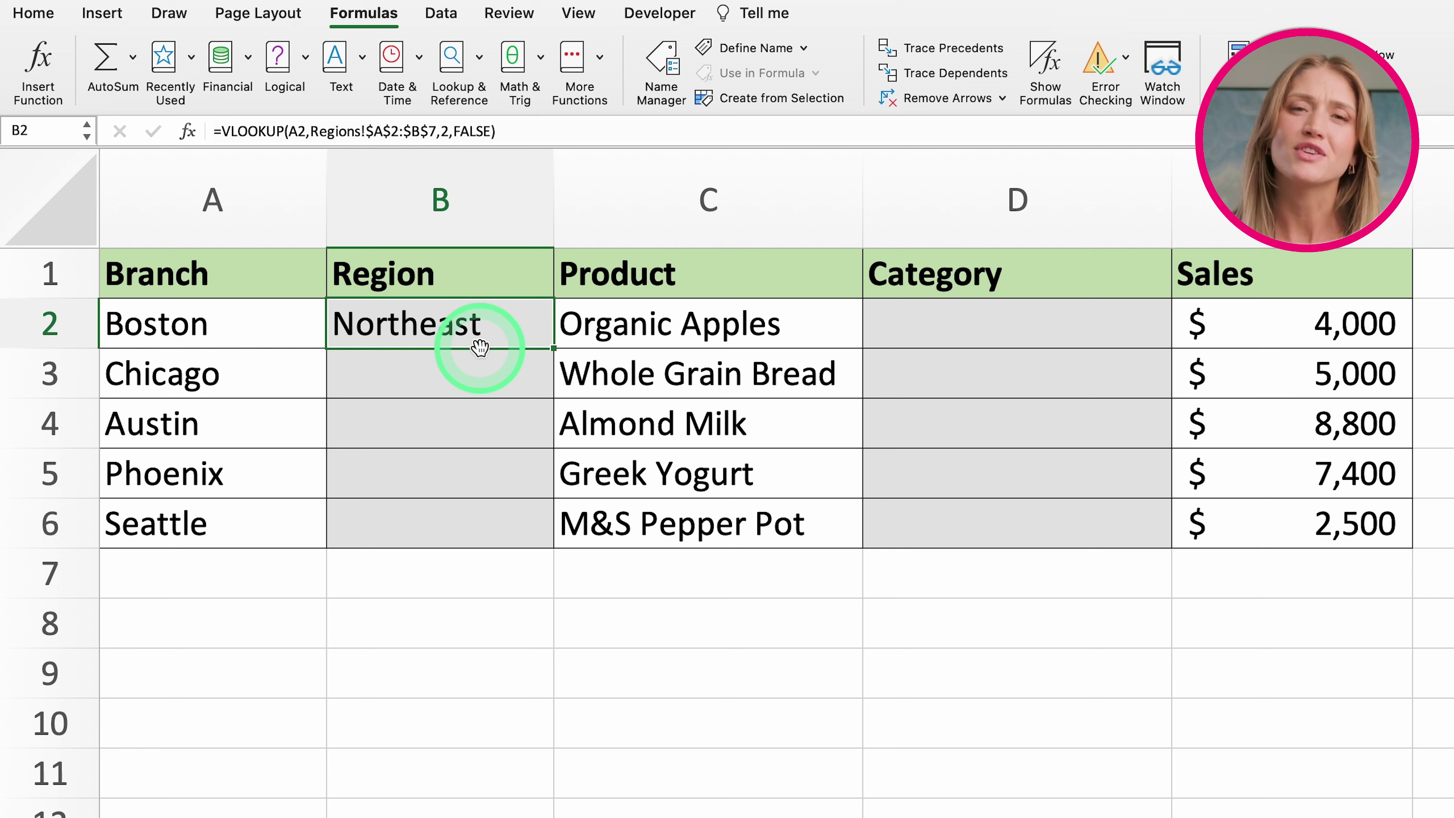
pyautogui.doubleClick(553, 348)
pyautogui.click(541, 458)
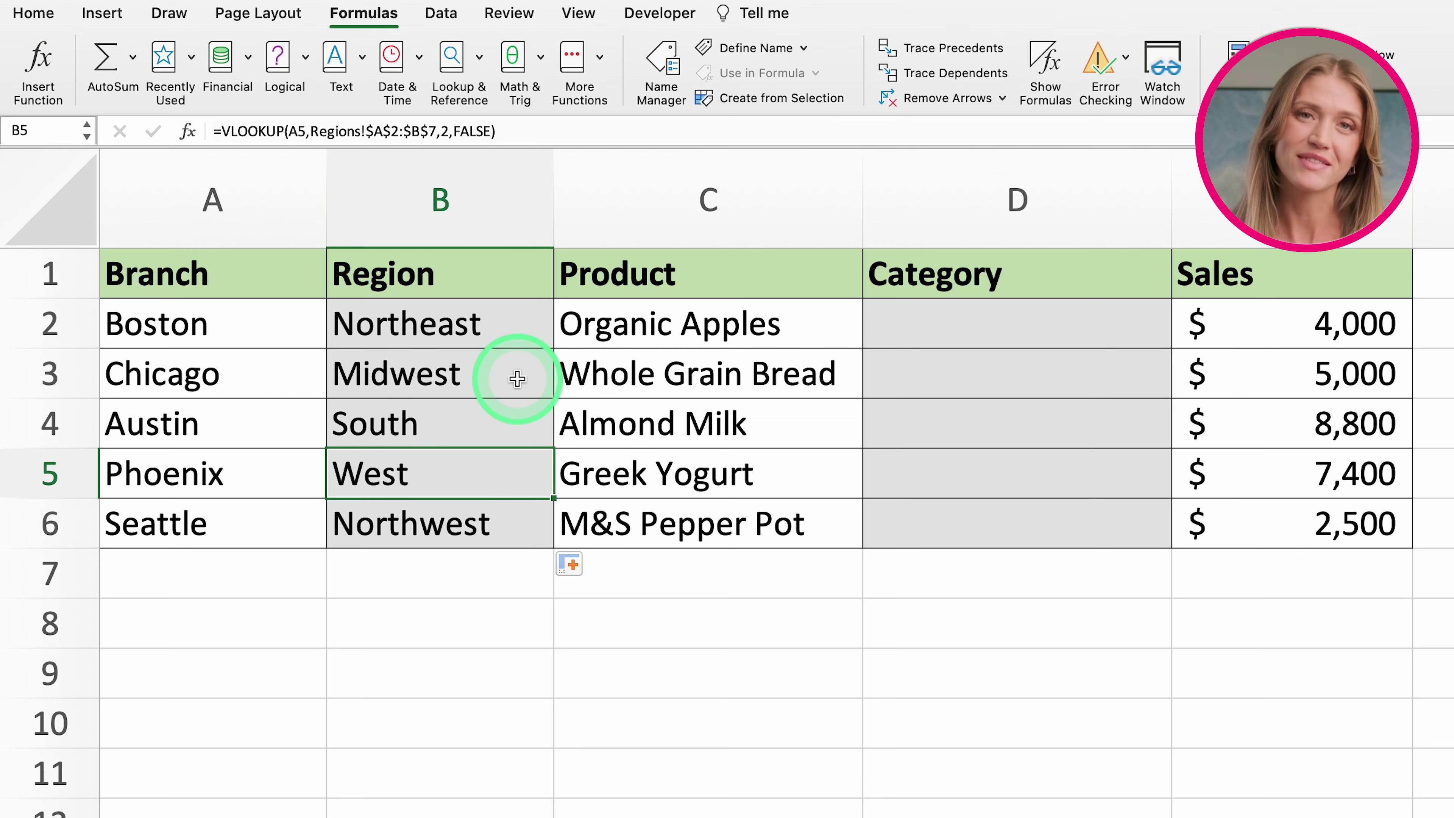
# - Start a VLOOKUP formula in cell D2 with product cell C2 as the lookup value
pyautogui.click(940, 324)
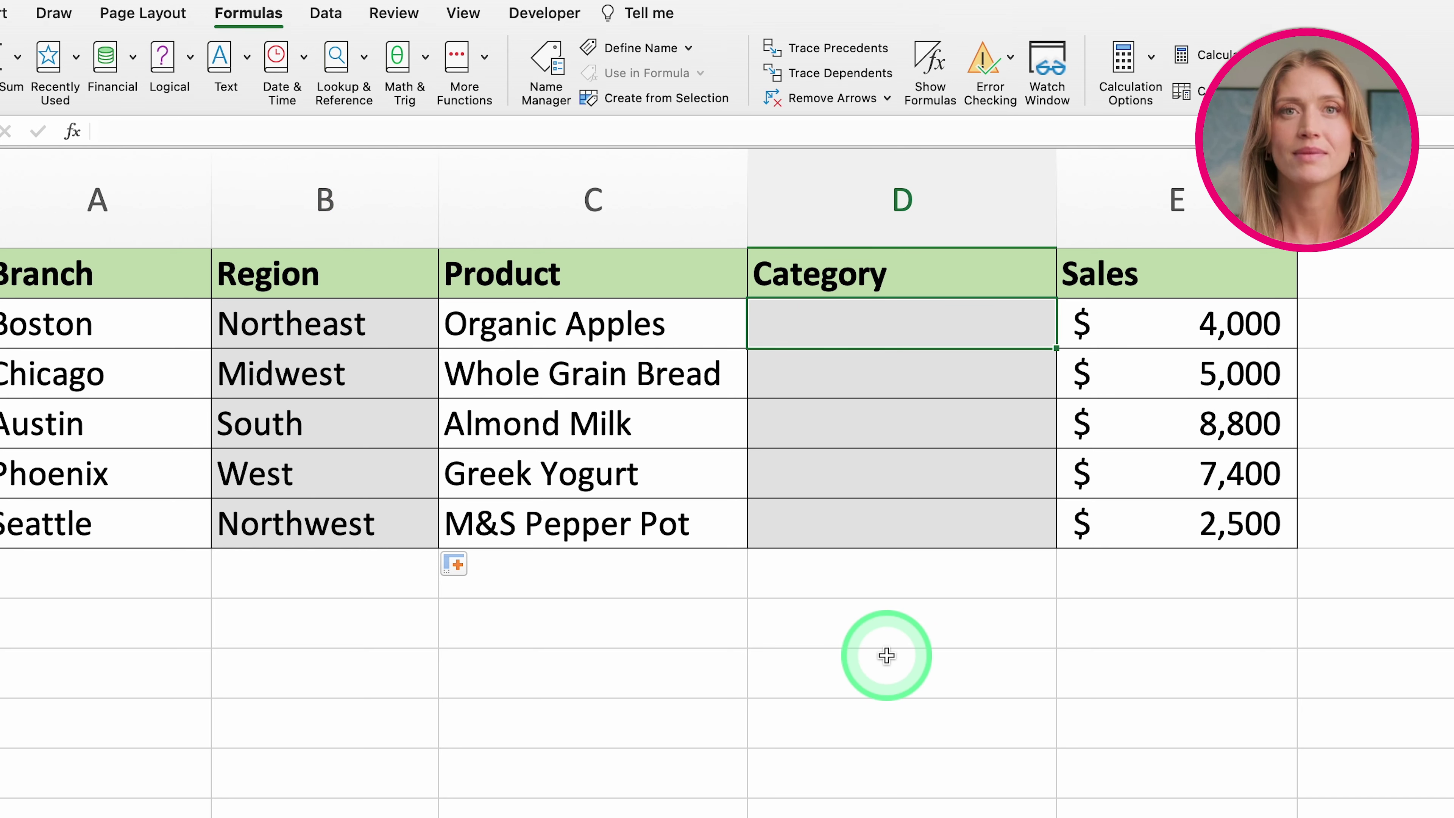
pyautogui.write('=')
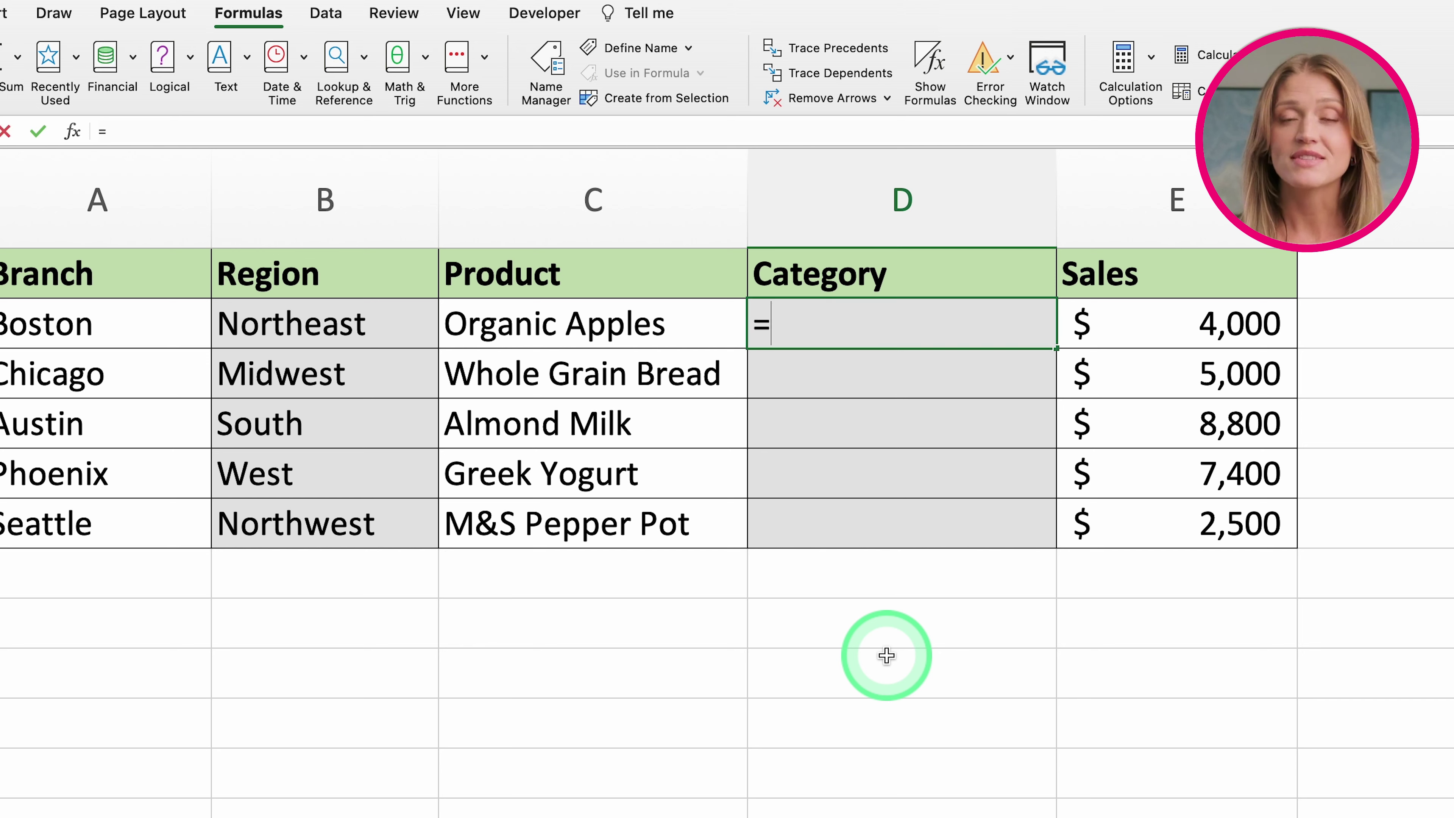
pyautogui.write('VLO')
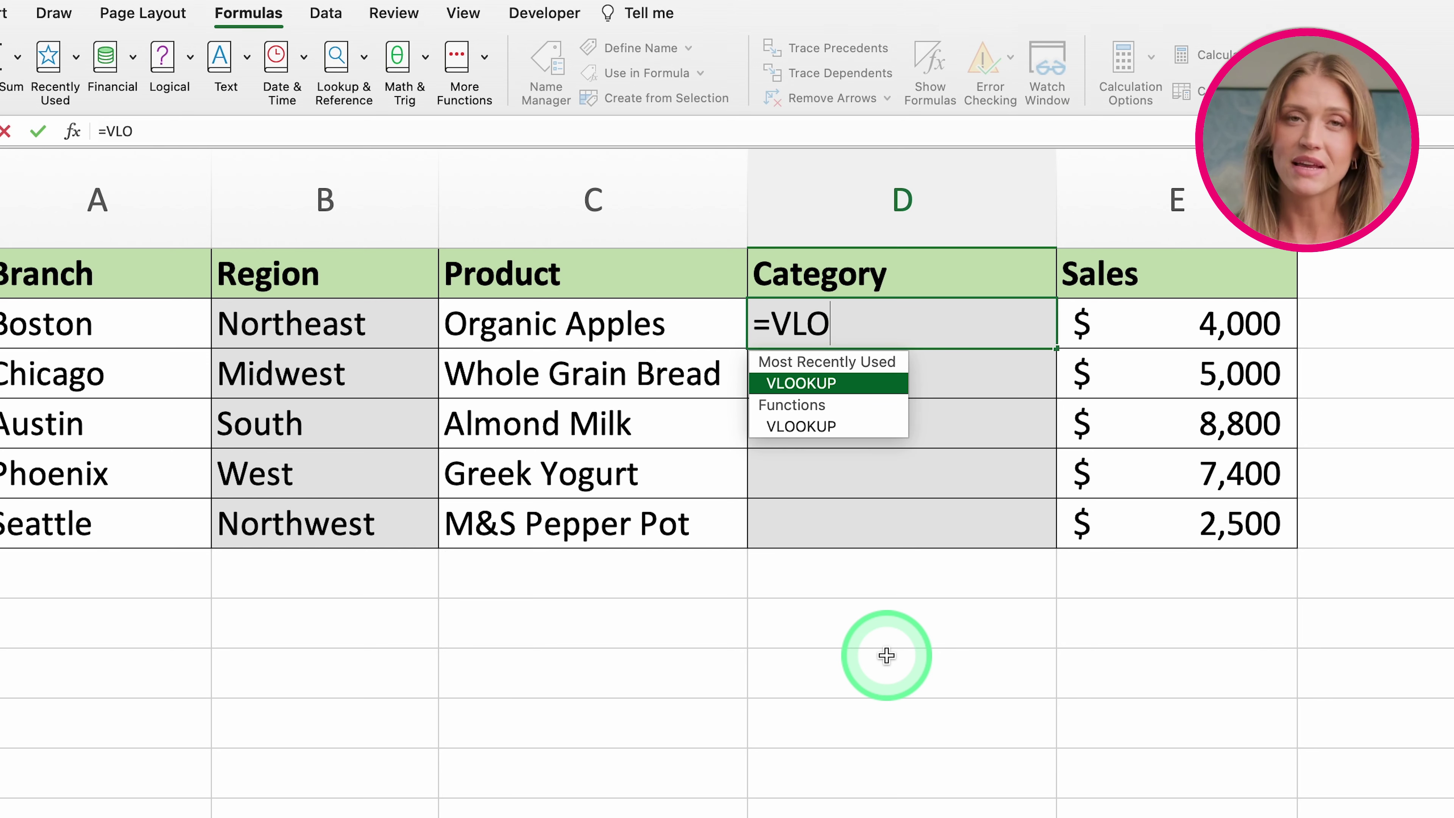
pyautogui.press('Tab')
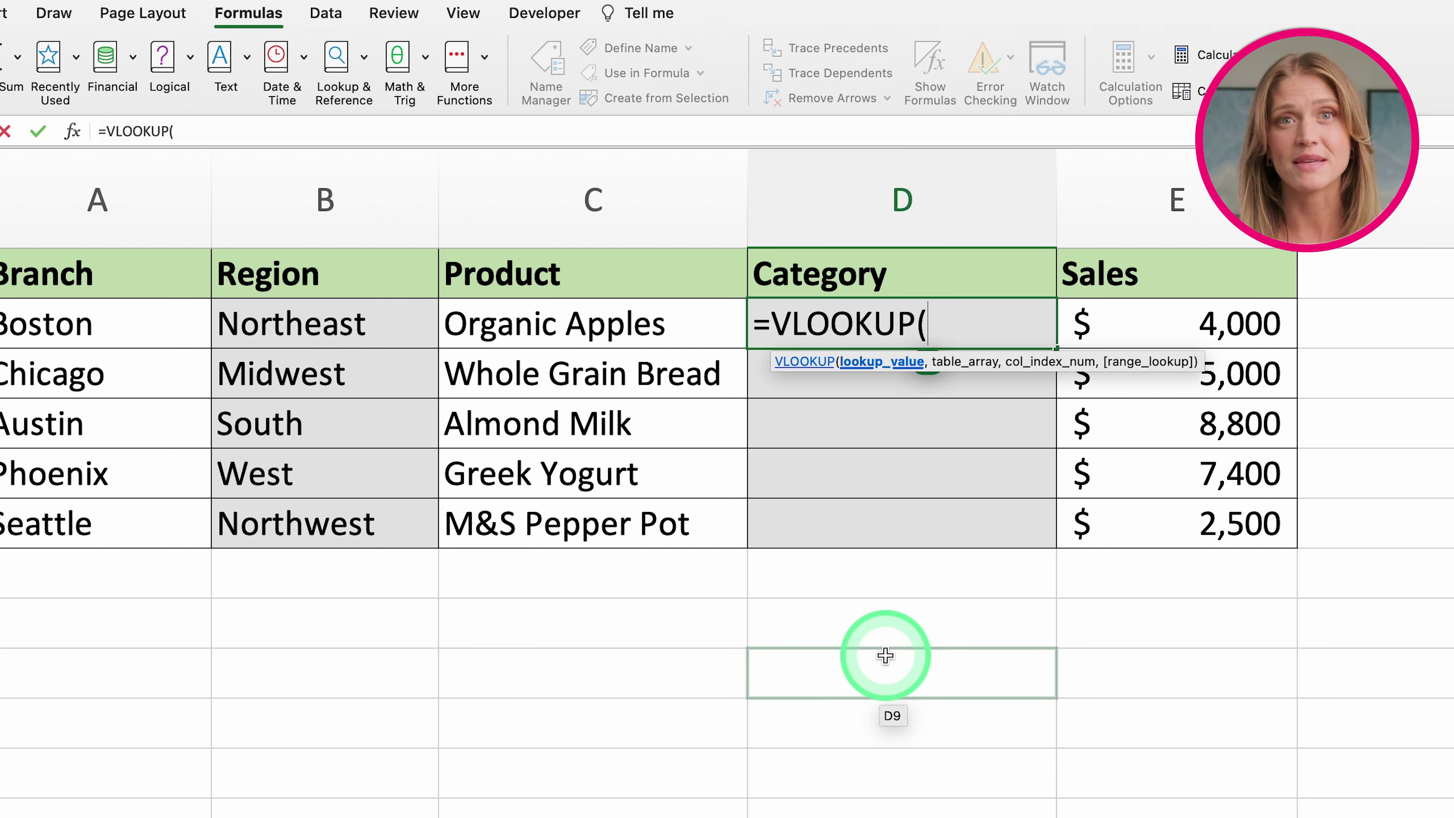
pyautogui.click(593, 327)
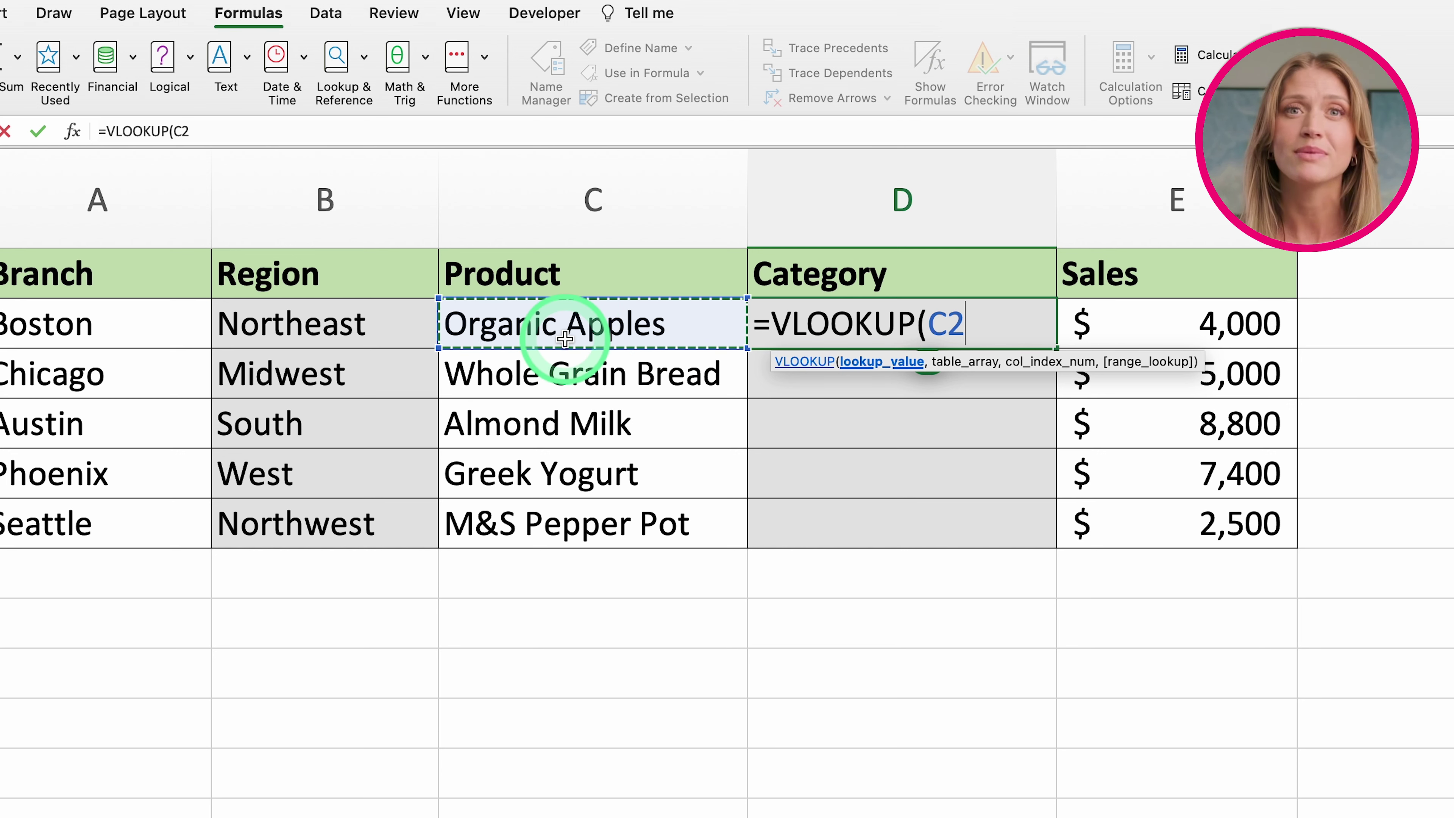
pyautogui.write(',')
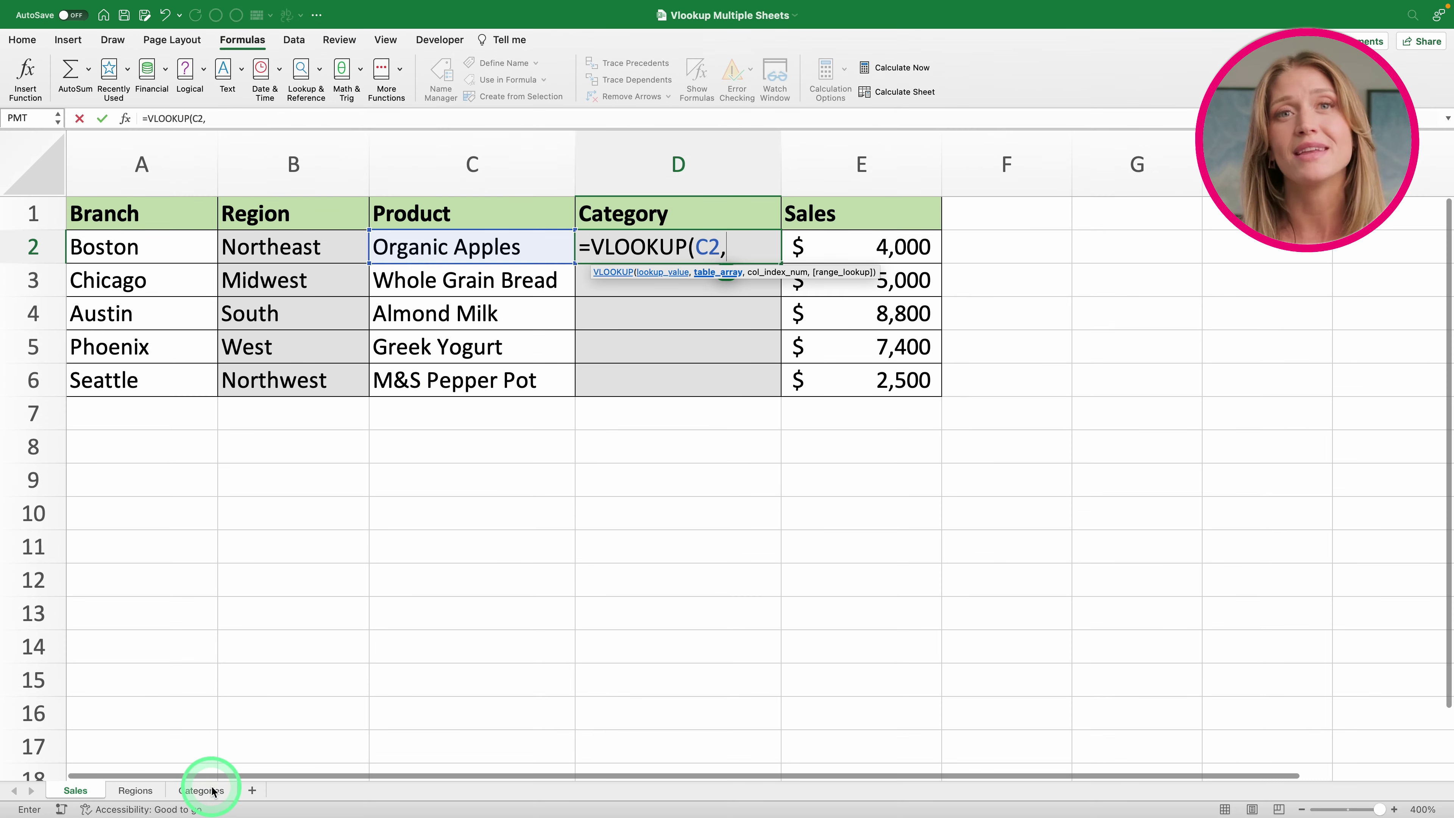
# - Set the VLOOKUP table array to the absolute range $A$2:$B$6 on the Categories sheet
pyautogui.click(212, 791)
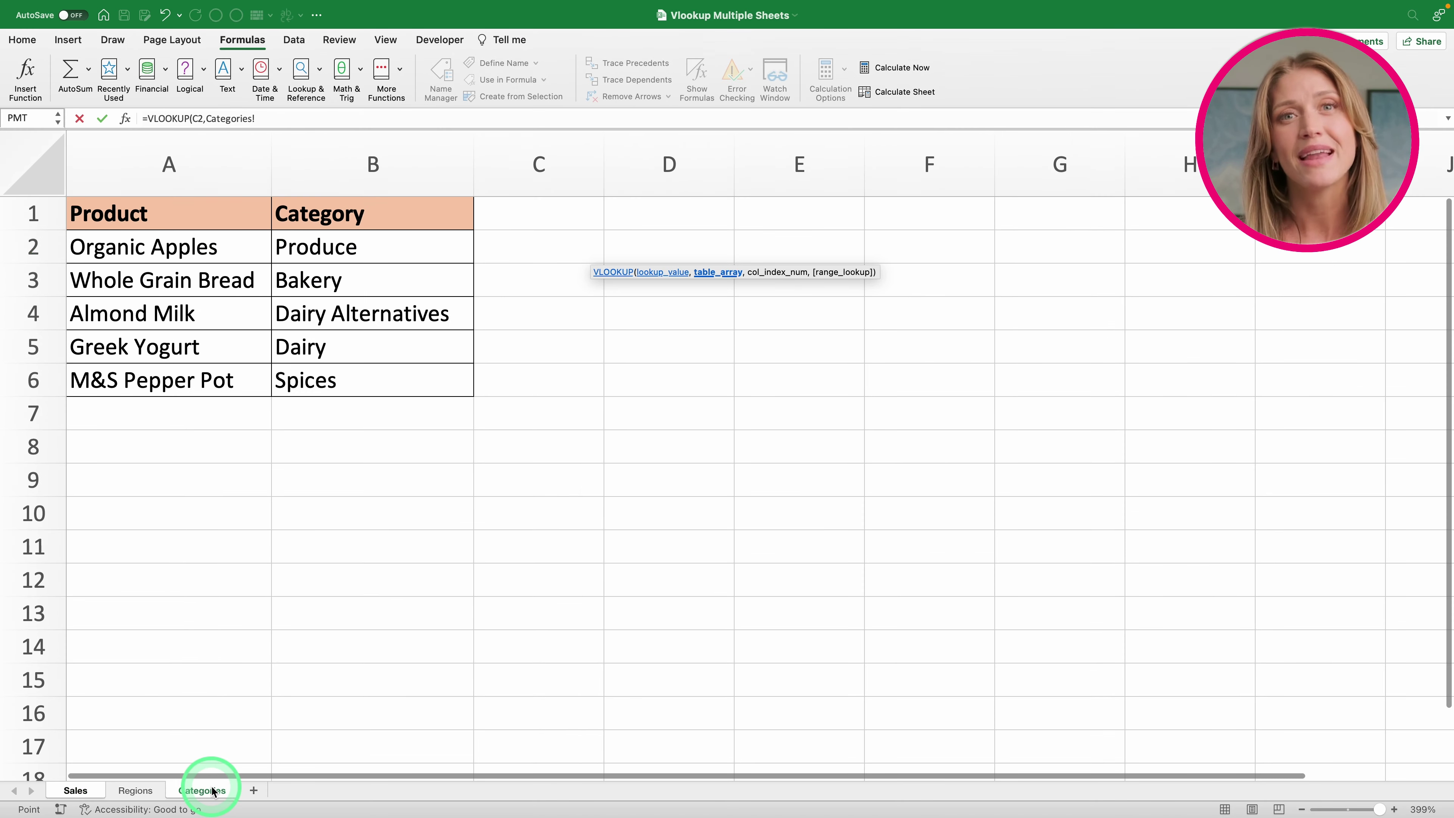
pyautogui.click(180, 246)
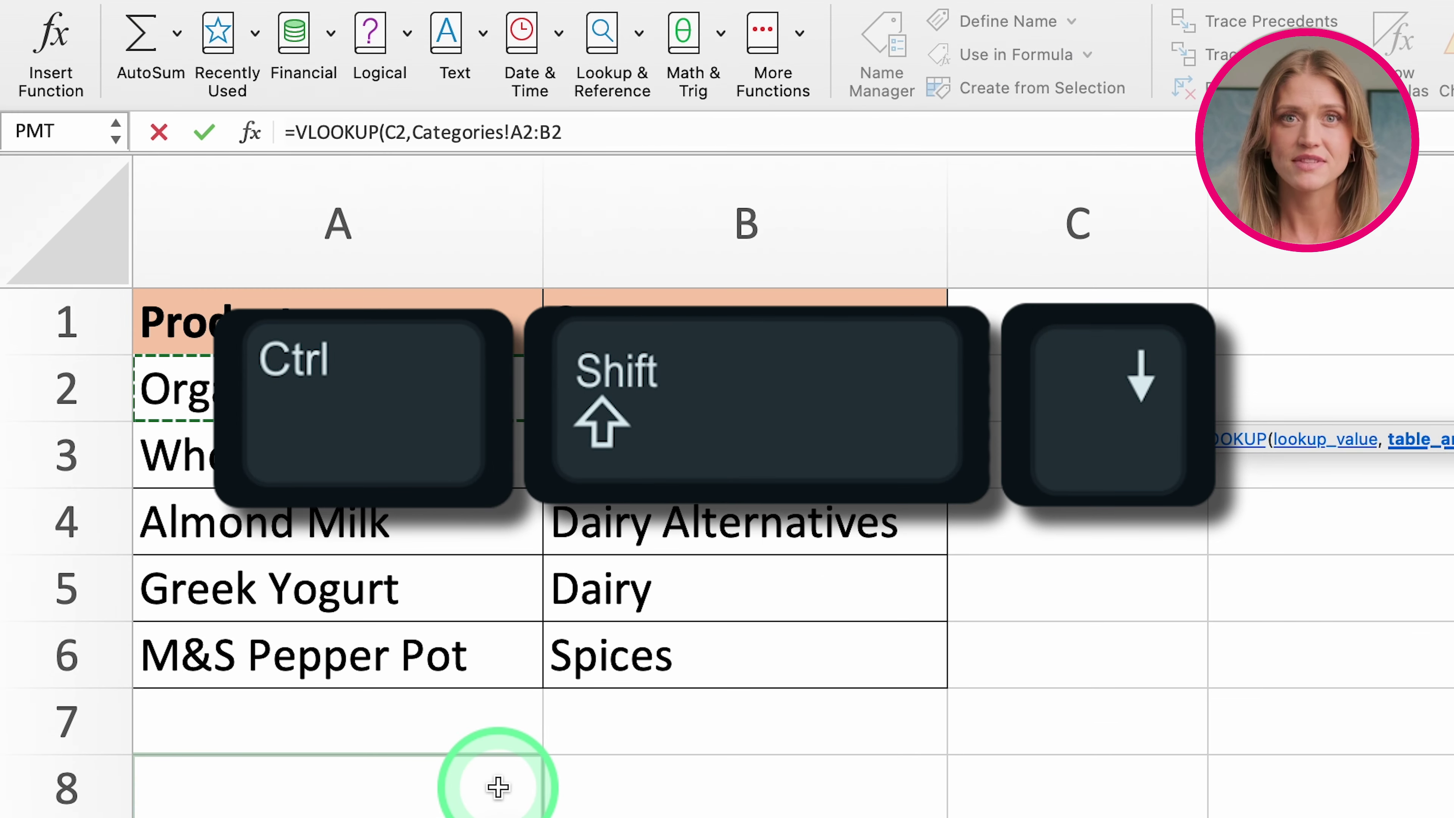
pyautogui.hotkey('ctrl', 'shift', 'Down')
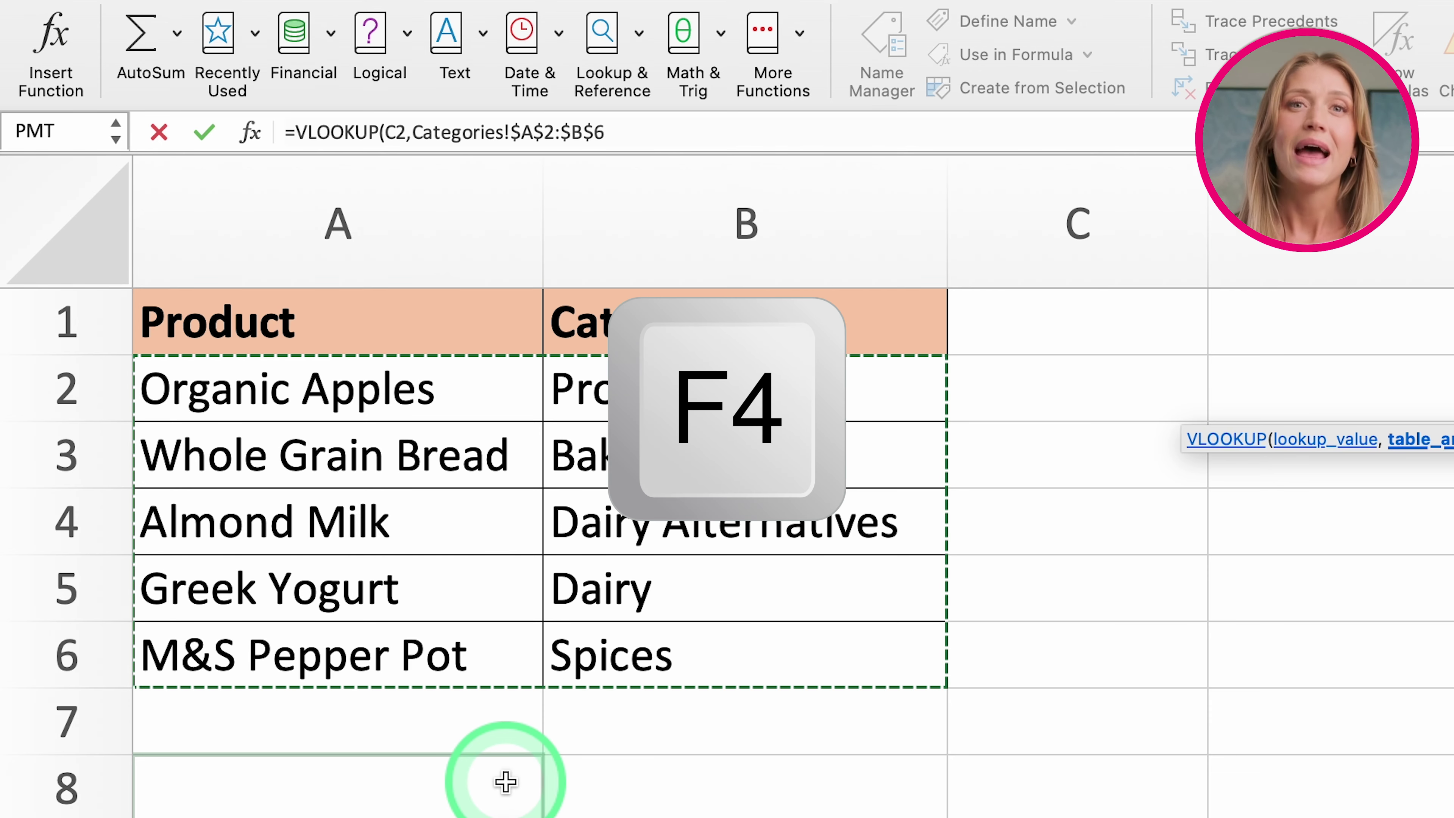
pyautogui.write(',')
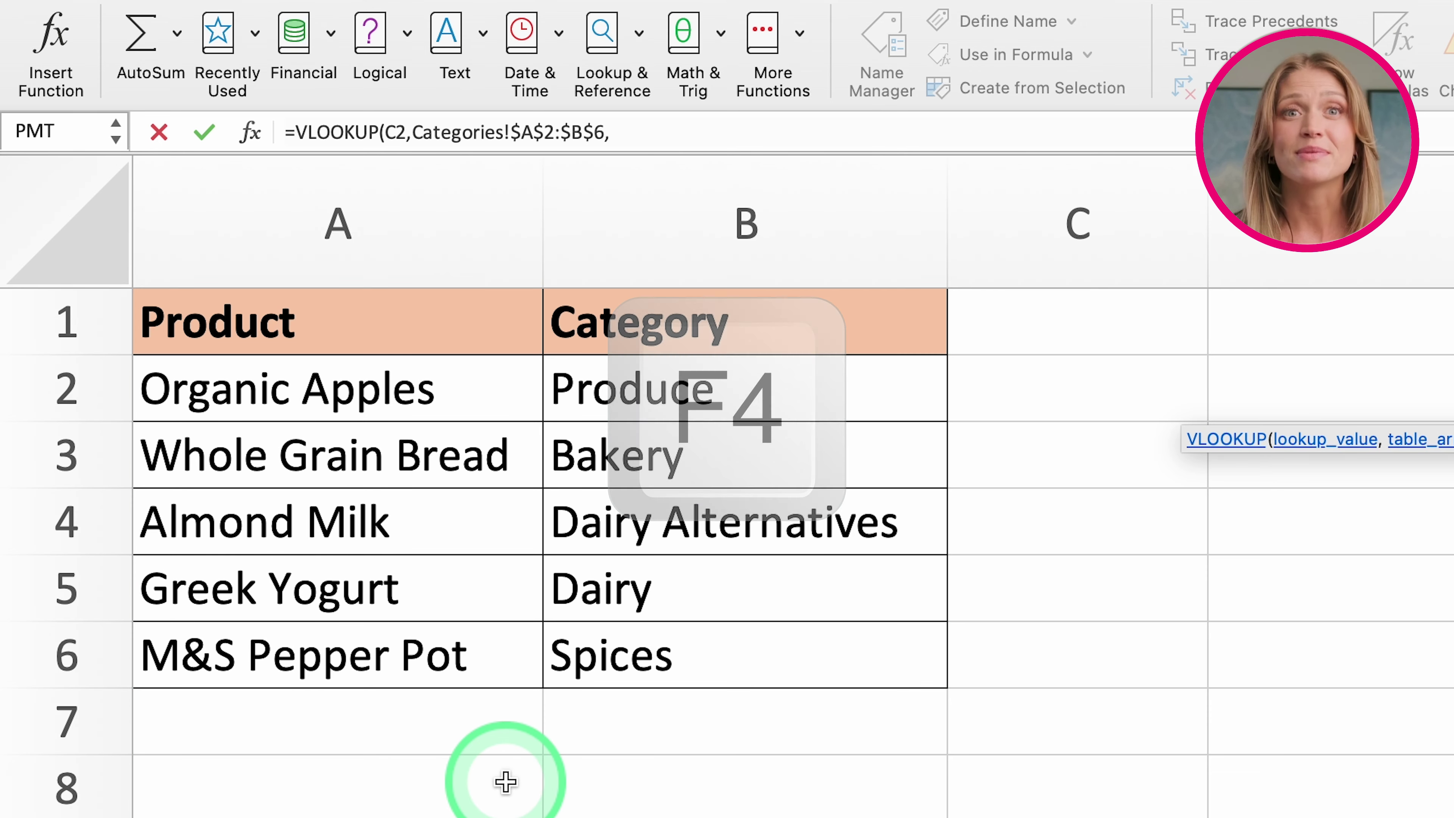
# - Go back to the Sales sheet and delete the stray "Sales!" reference from the D2 formula
pyautogui.click(74, 788)
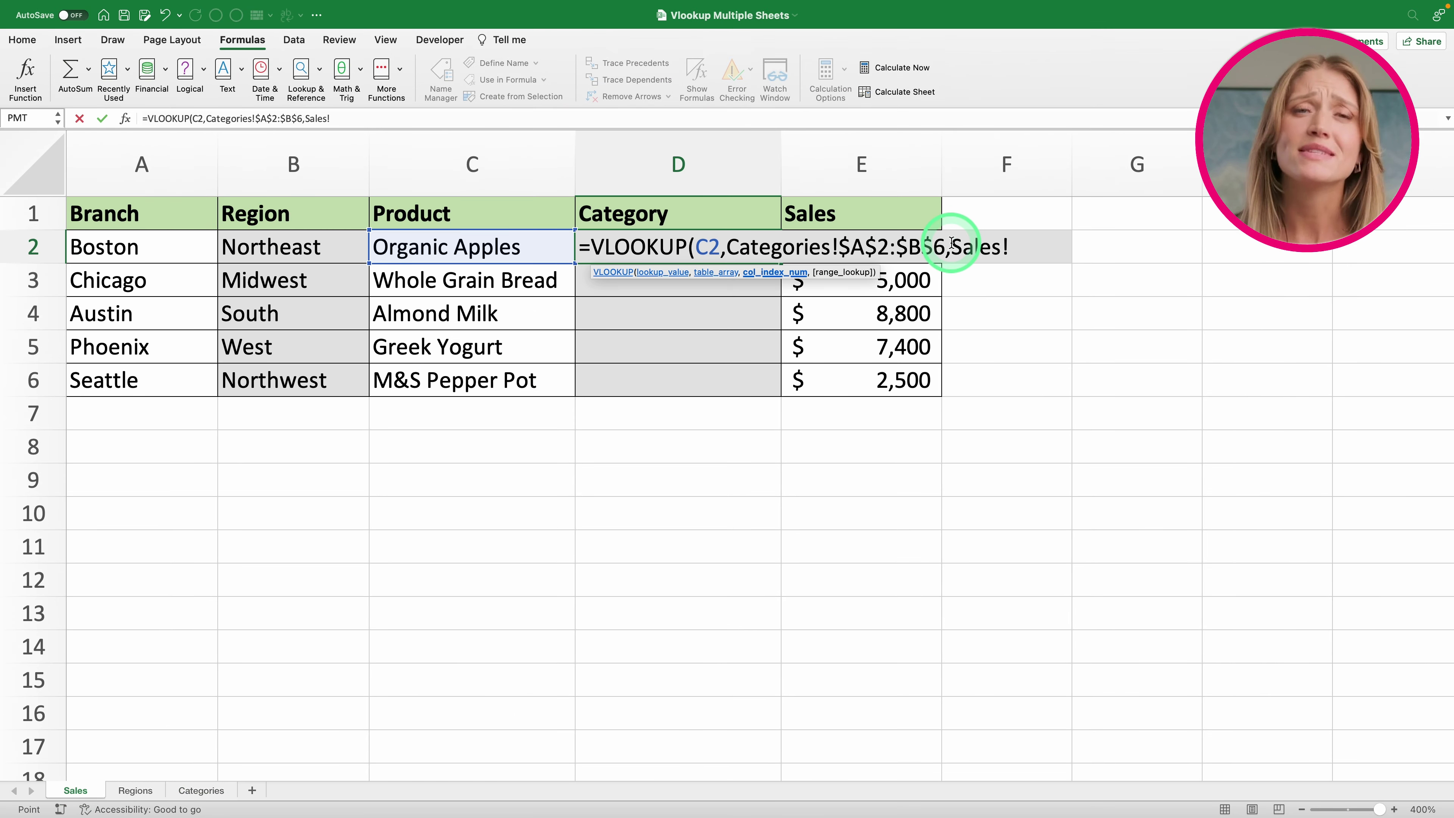
pyautogui.moveTo(952, 243); pyautogui.dragTo(987, 245)
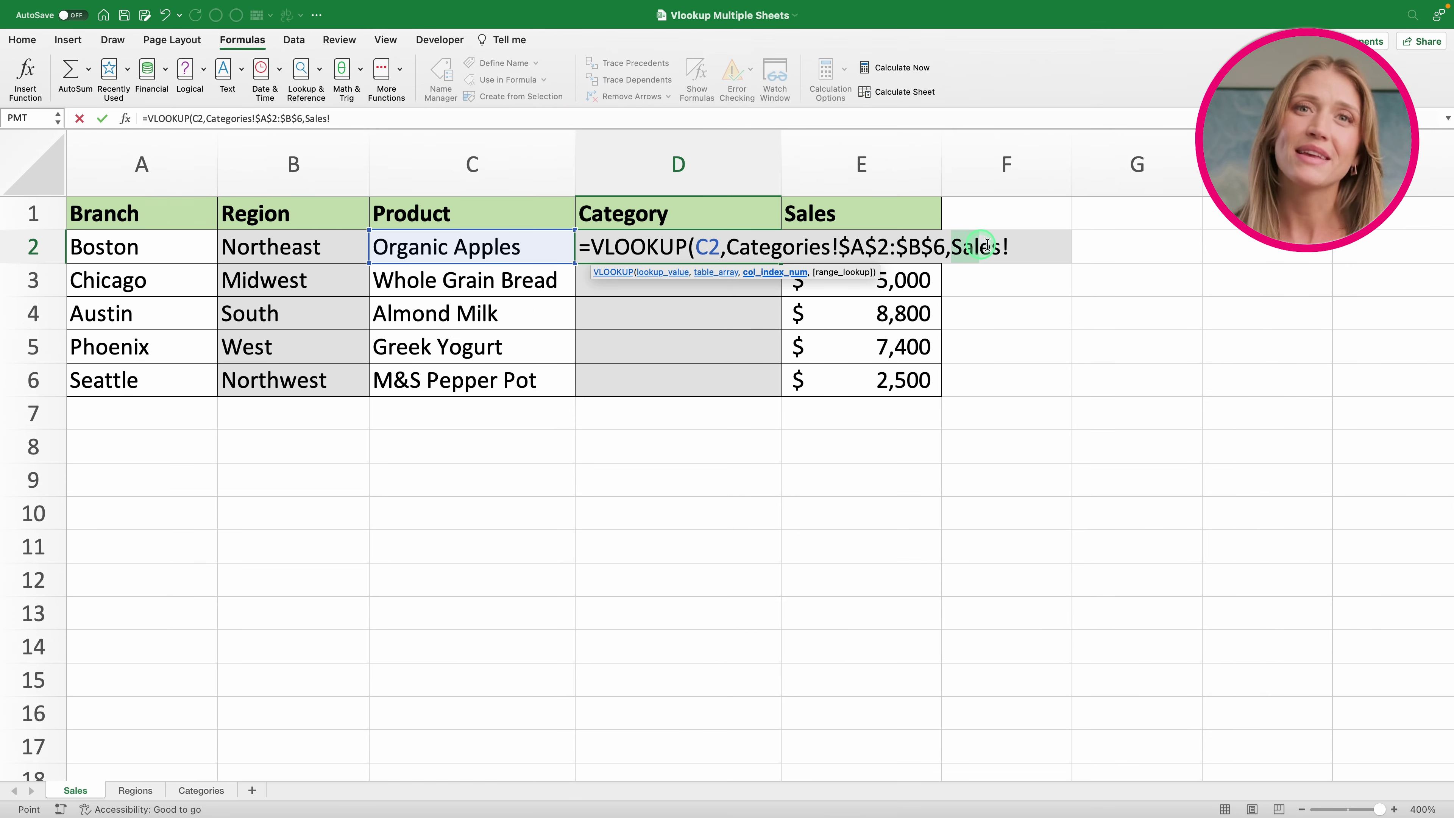
pyautogui.press('BackSpace')
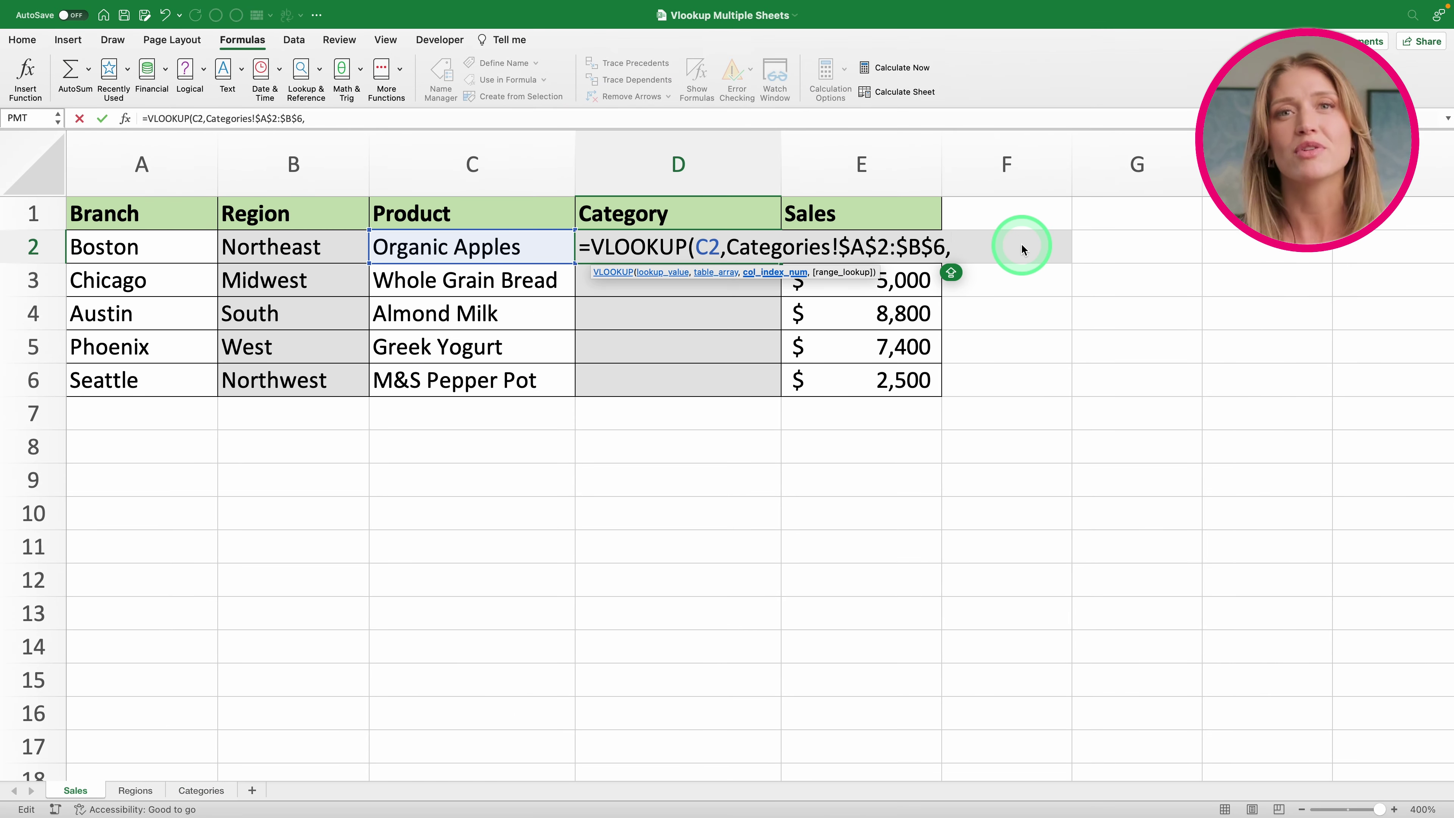
# - Complete the D2 VLOOKUP formula with column index 2 and FALSE for an exact match
pyautogui.write('2,')
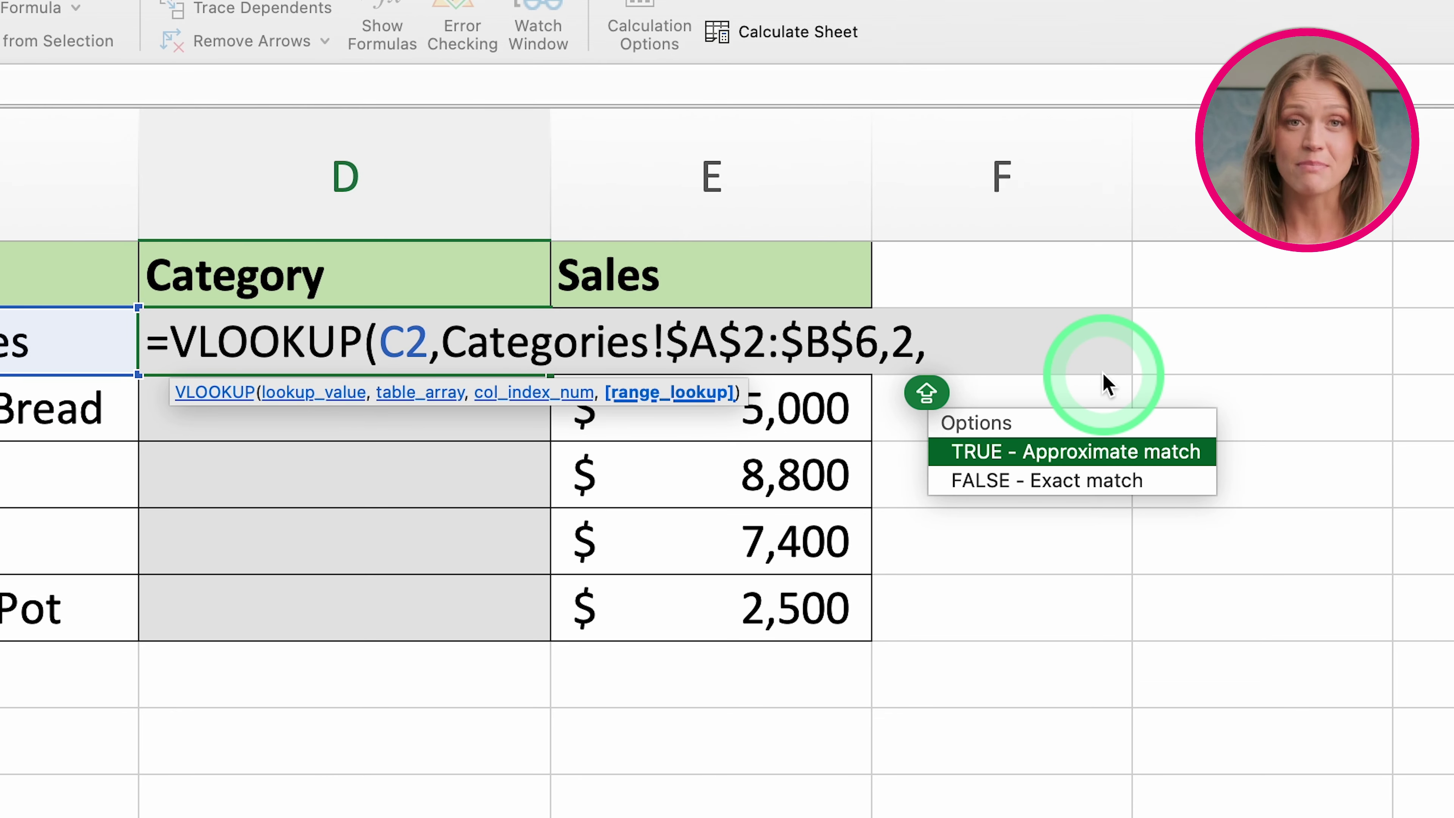
pyautogui.doubleClick(1043, 481)
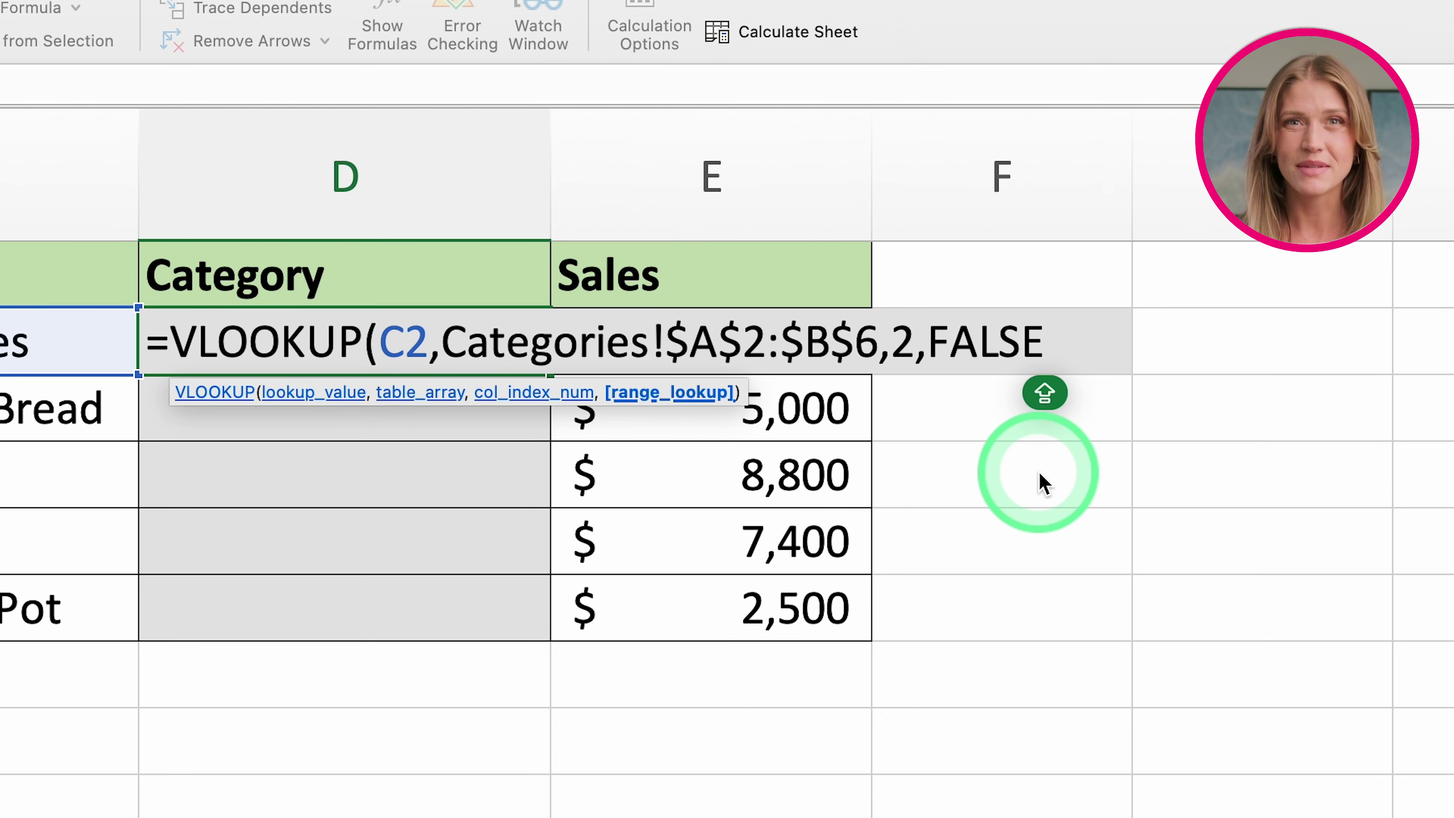
pyautogui.write(')')
pyautogui.press('Return')
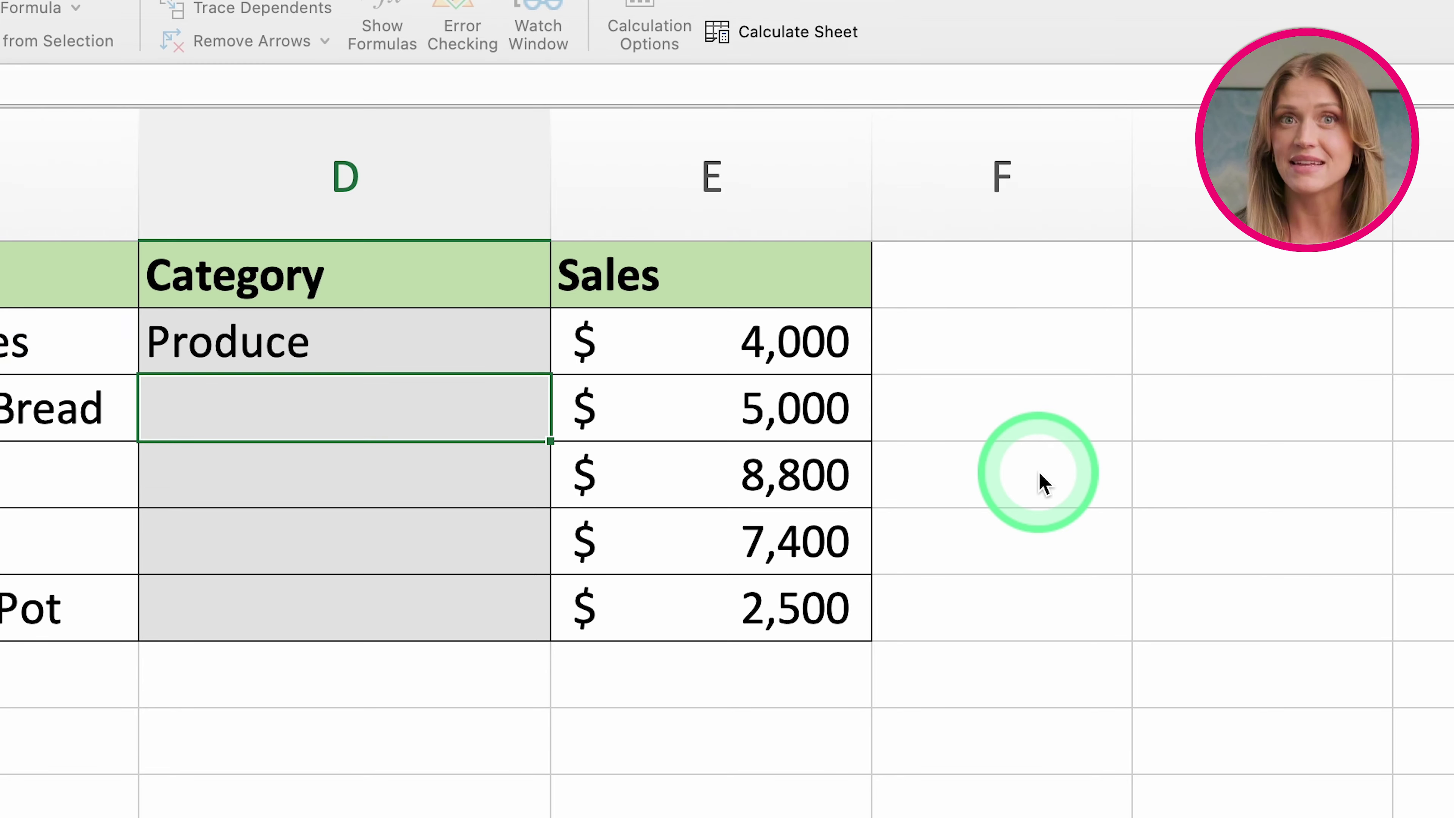
# - Fill the Category formula from D2 down through D6
pyautogui.click(427, 339)
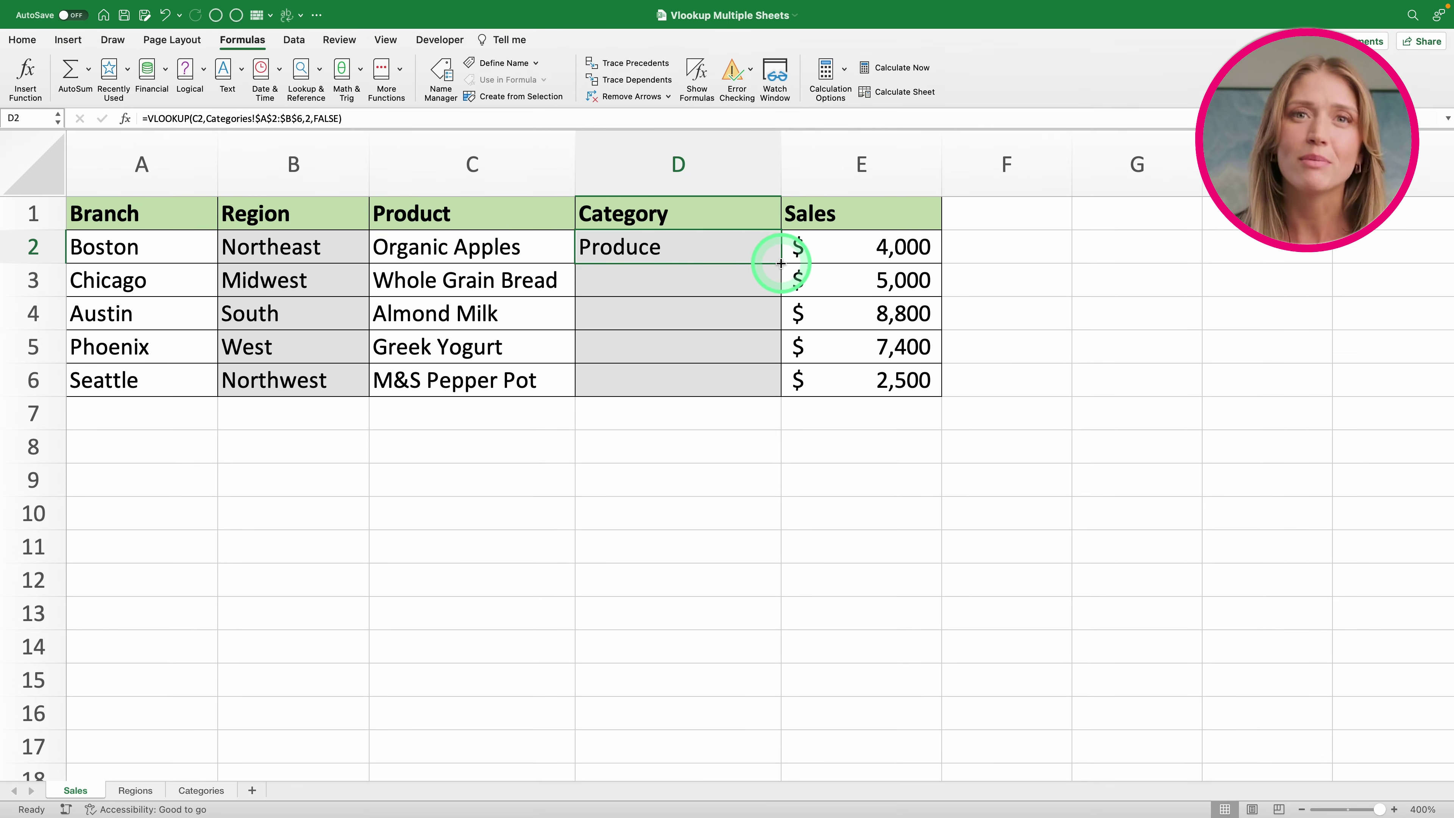
pyautogui.doubleClick(781, 263)
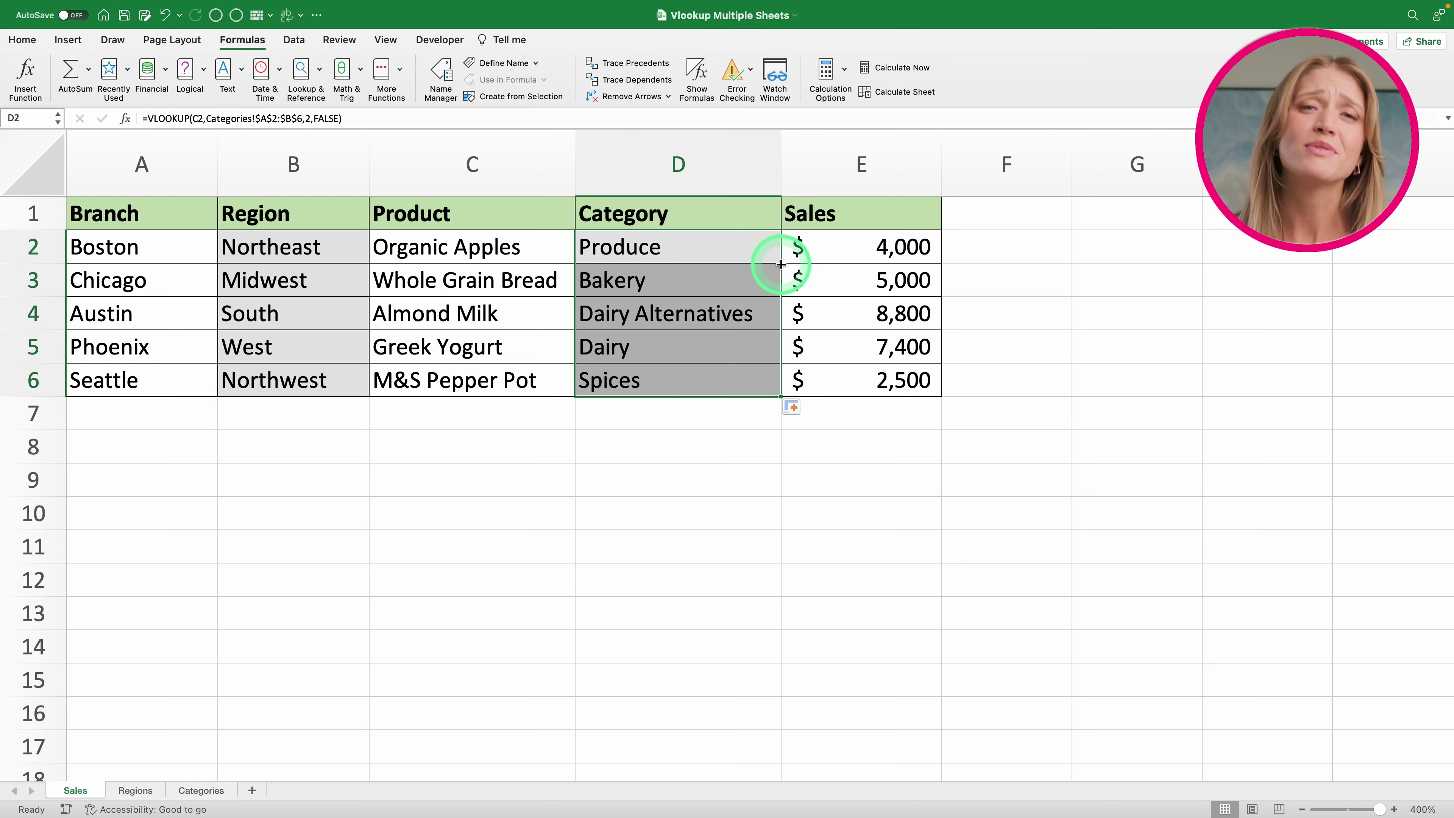
pyautogui.click(797, 337)
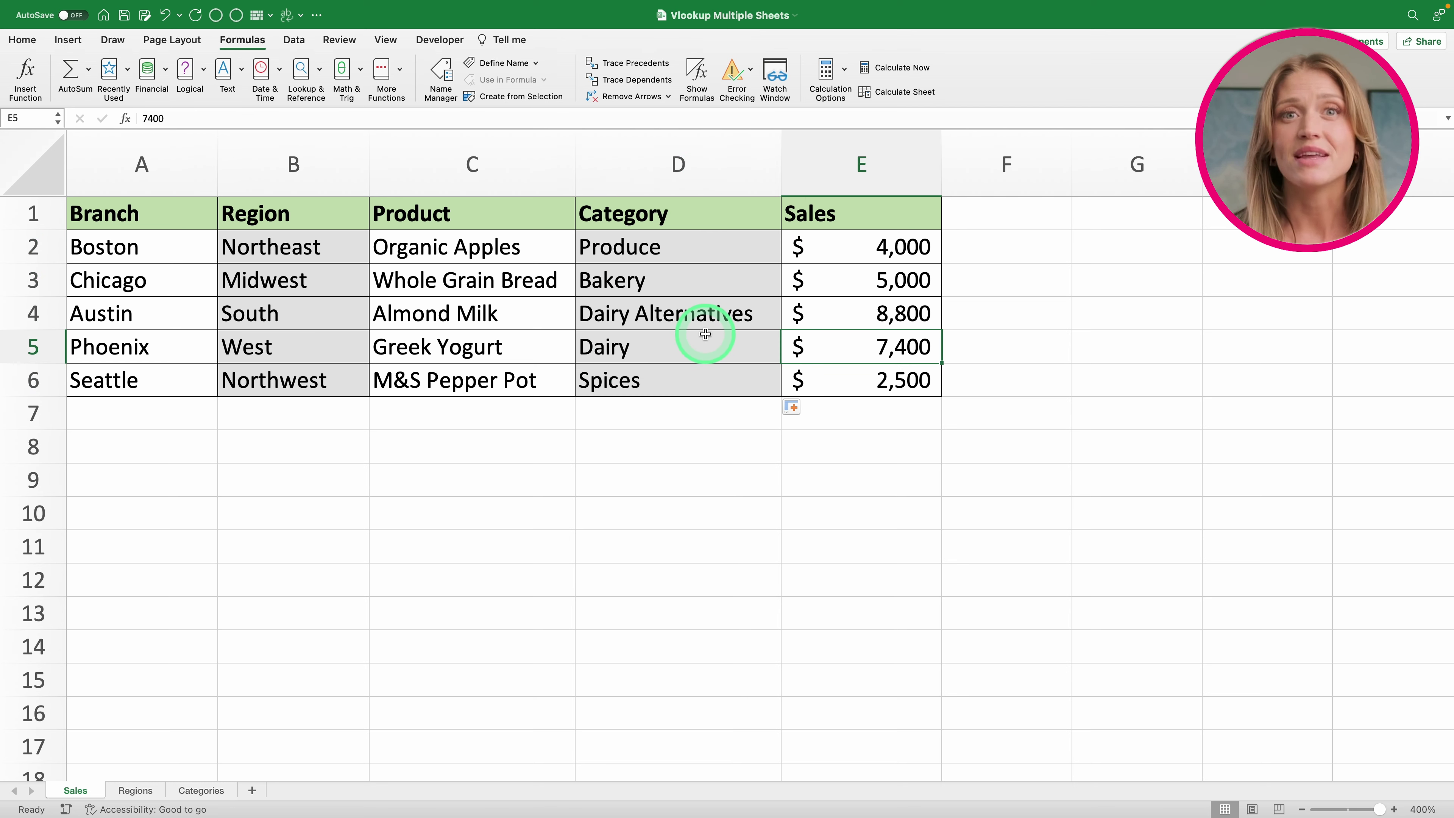
# - Clear the formulas from the Region cells B2:B6 and the Category cells D2:D6 together
pyautogui.moveTo(286, 252); pyautogui.dragTo(305, 378)
pyautogui.moveTo(613, 246); pyautogui.dragTo(623, 375)
pyautogui.press('Delete')
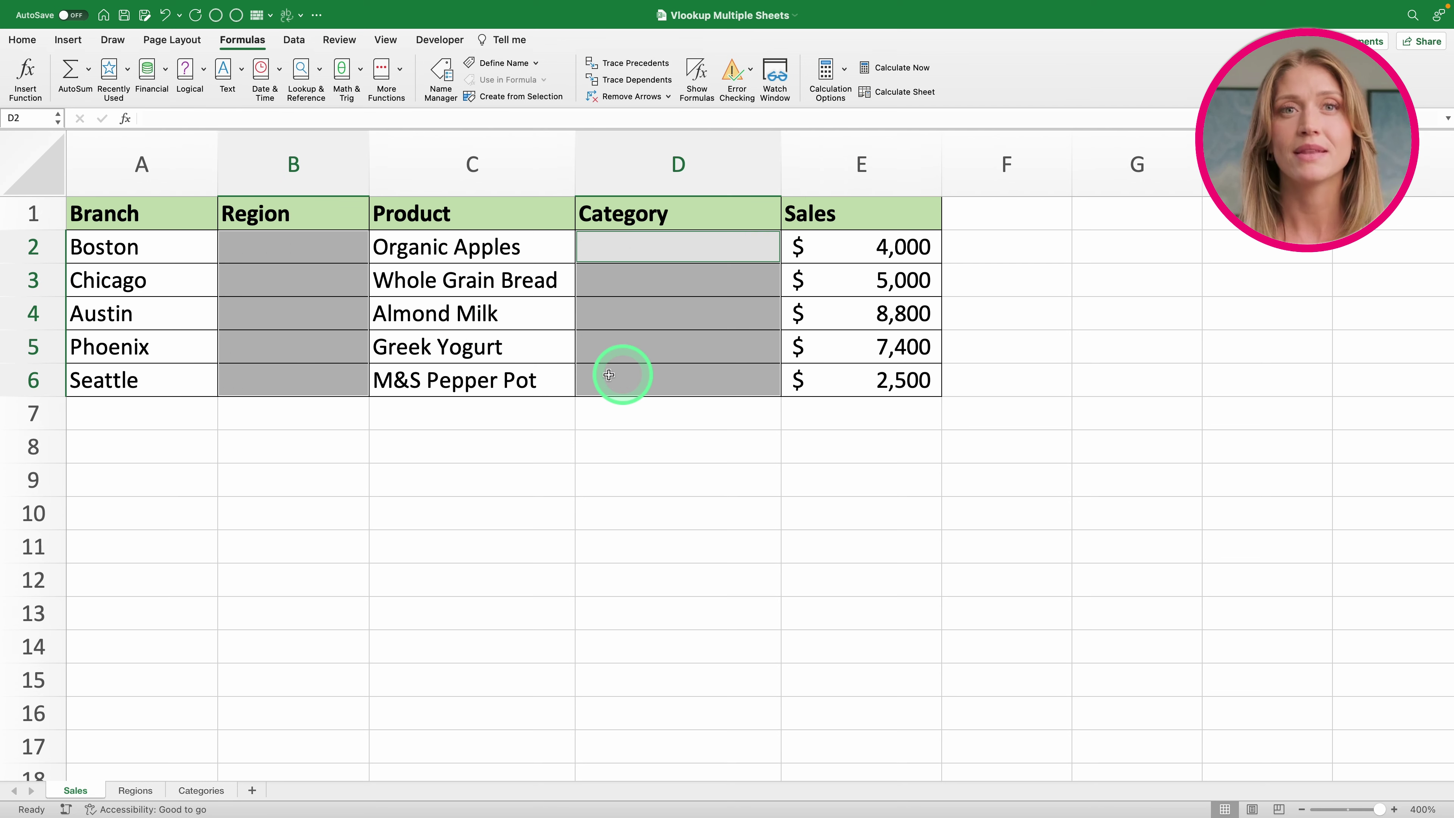
# - Name the whole branch and region table A1:B7 on the Regions sheet "Region"
pyautogui.click(279, 255)
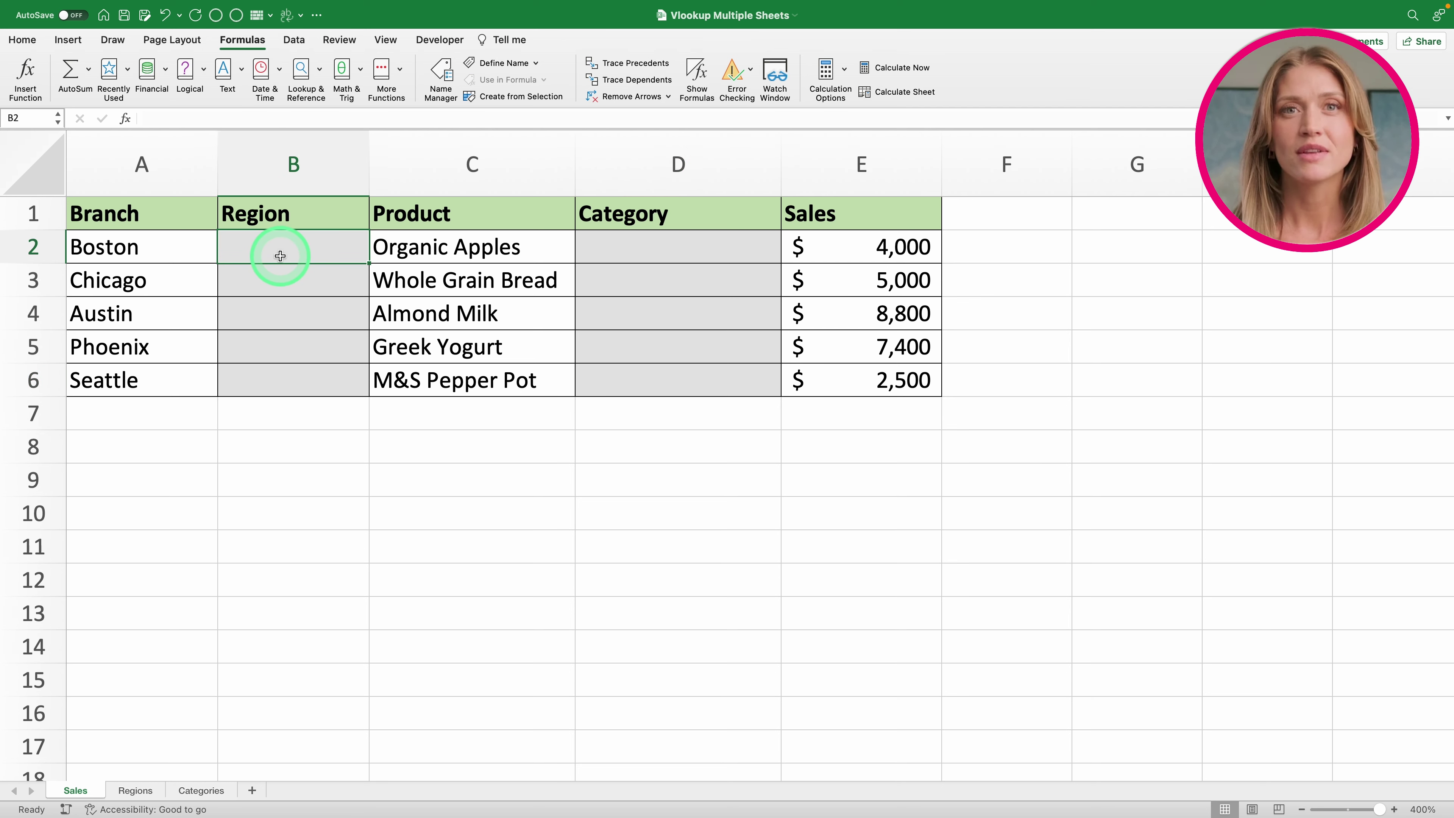
pyautogui.click(135, 791)
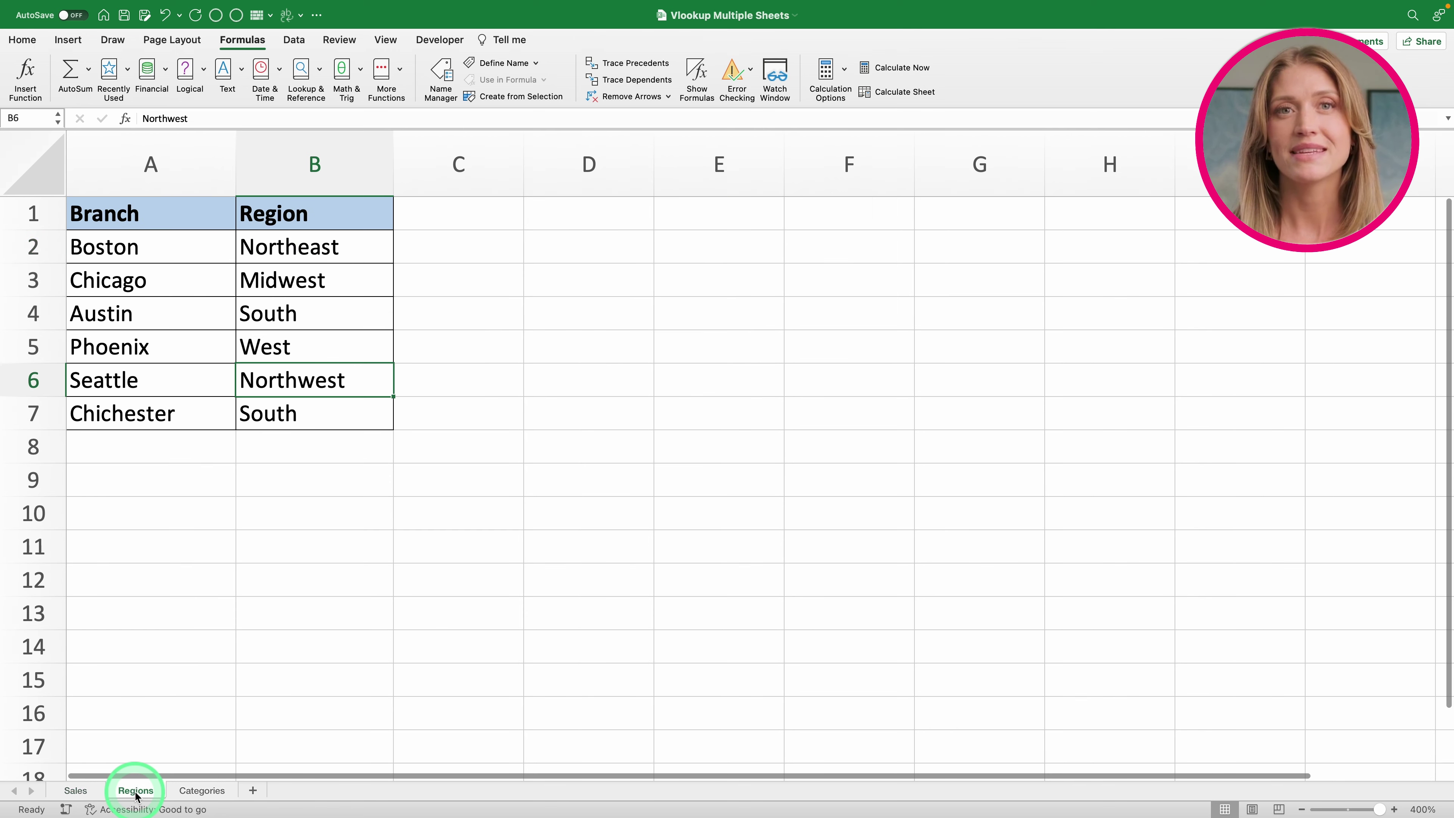
pyautogui.click(146, 247)
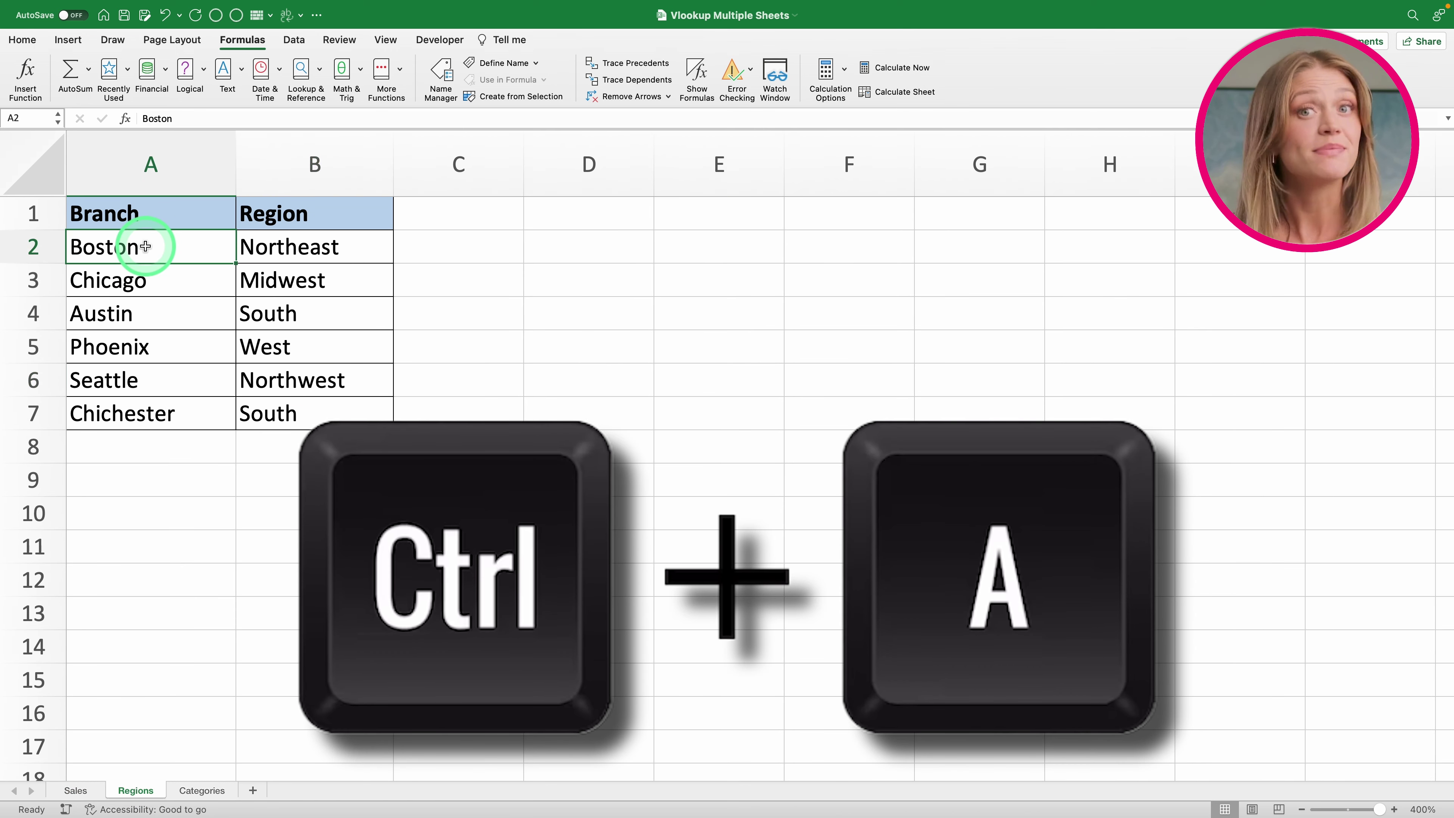
pyautogui.hotkey('ctrl', 'a')
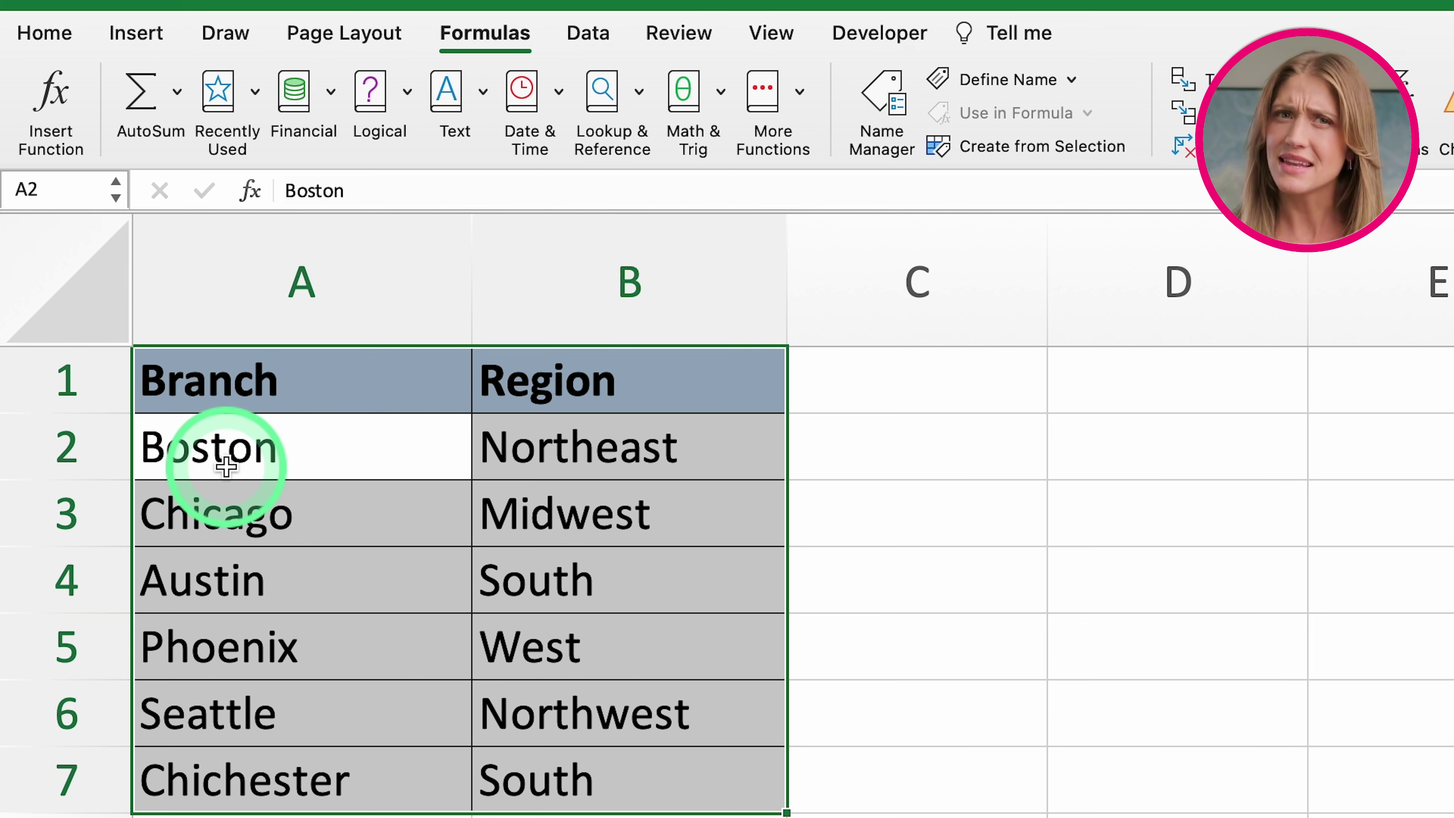
pyautogui.click(57, 192)
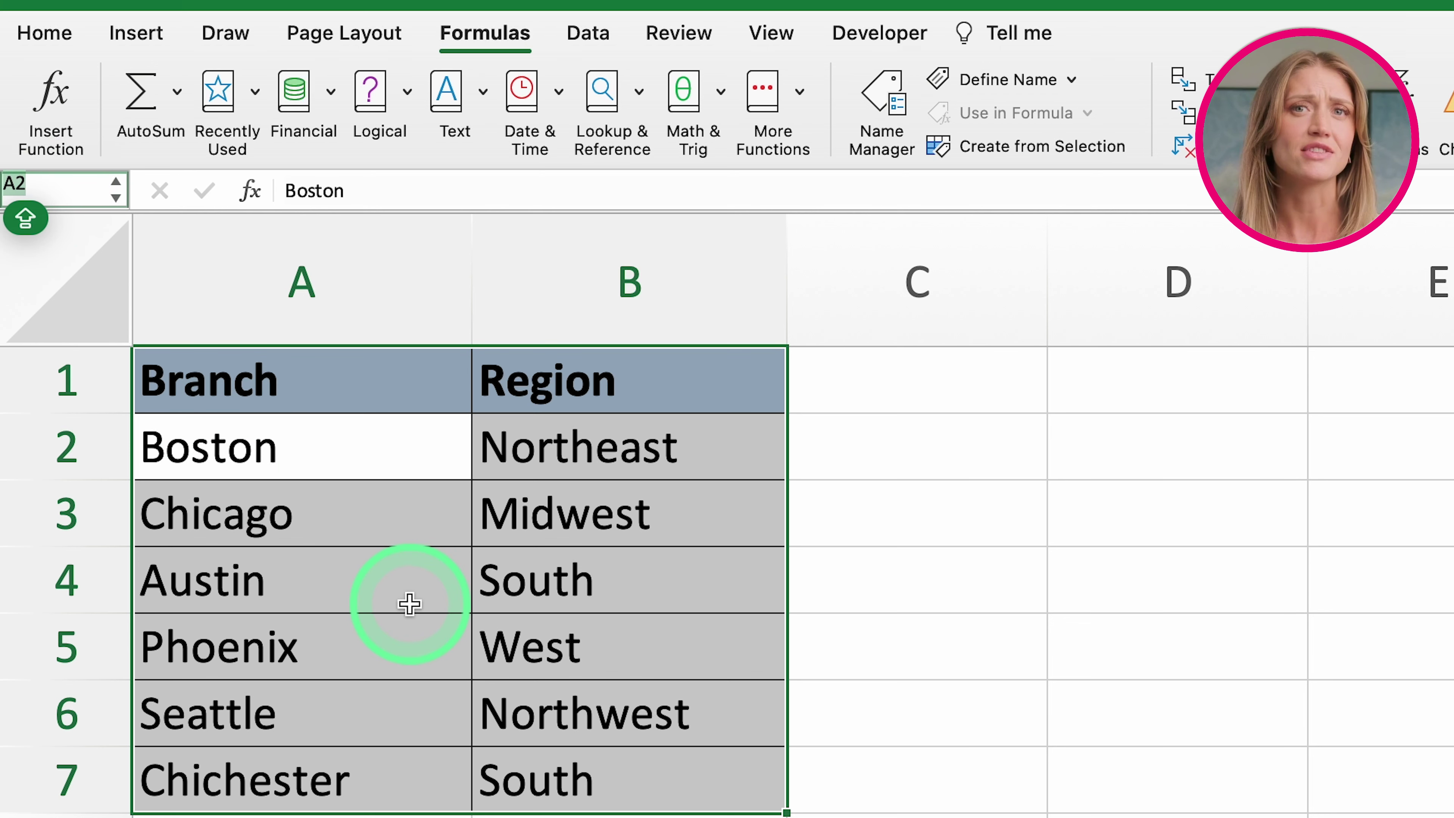
pyautogui.write('Region')
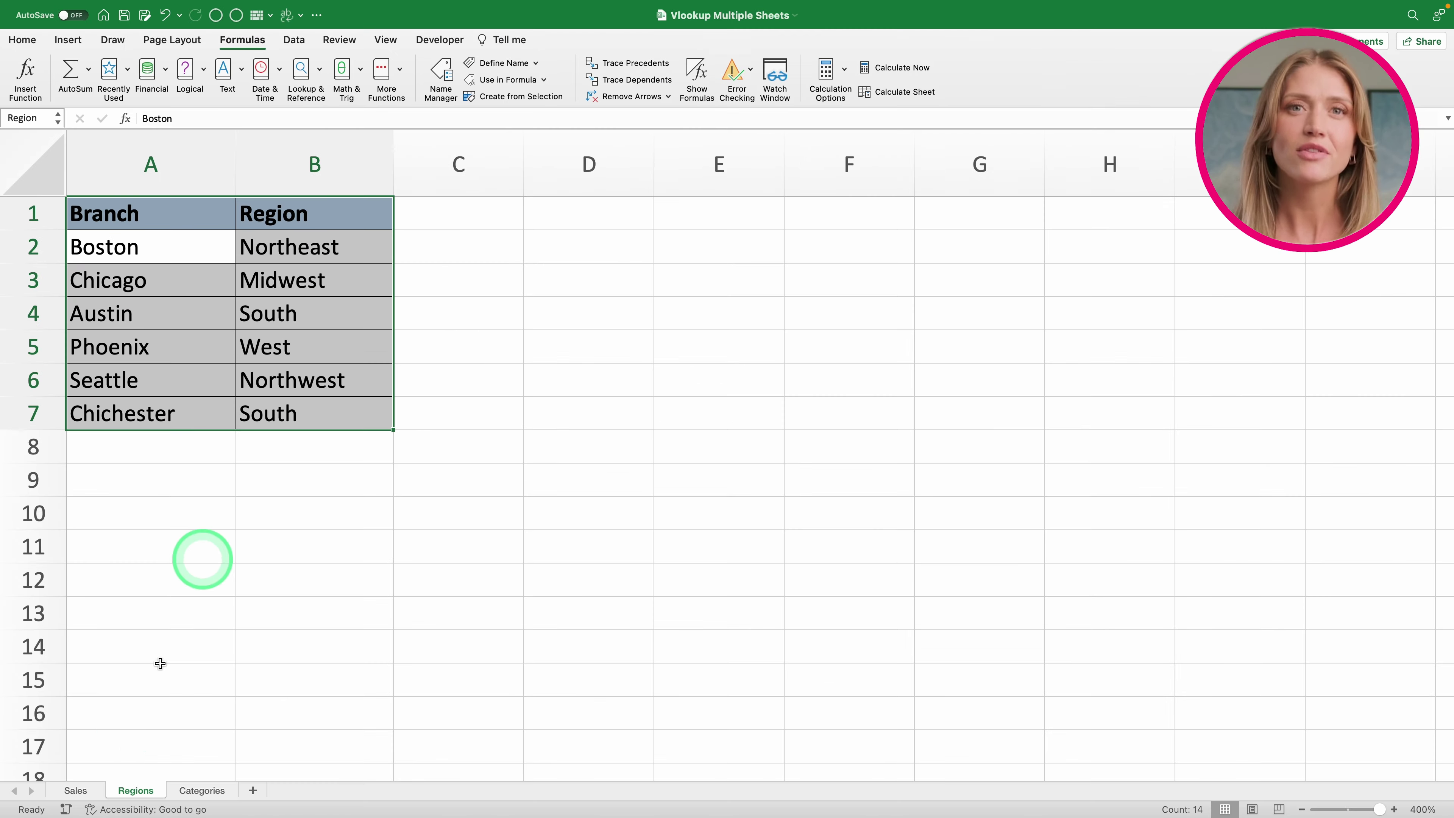
# - Start a VLOOKUP formula in cell B2 of the Sales sheet with branch cell A2 as the lookup value
pyautogui.click(92, 791)
pyautogui.click(283, 269)
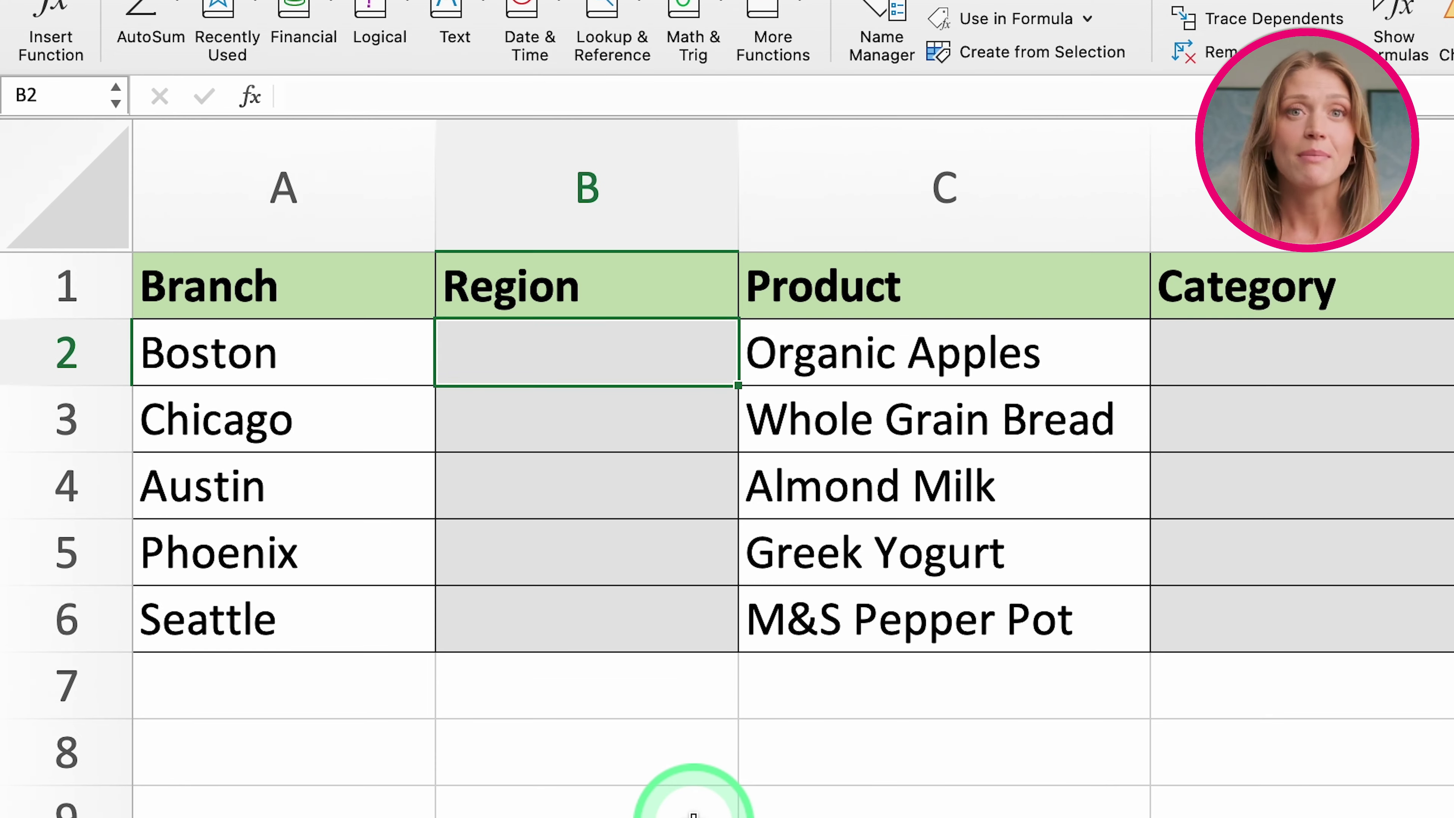
pyautogui.write('=vl')
pyautogui.press('Tab')
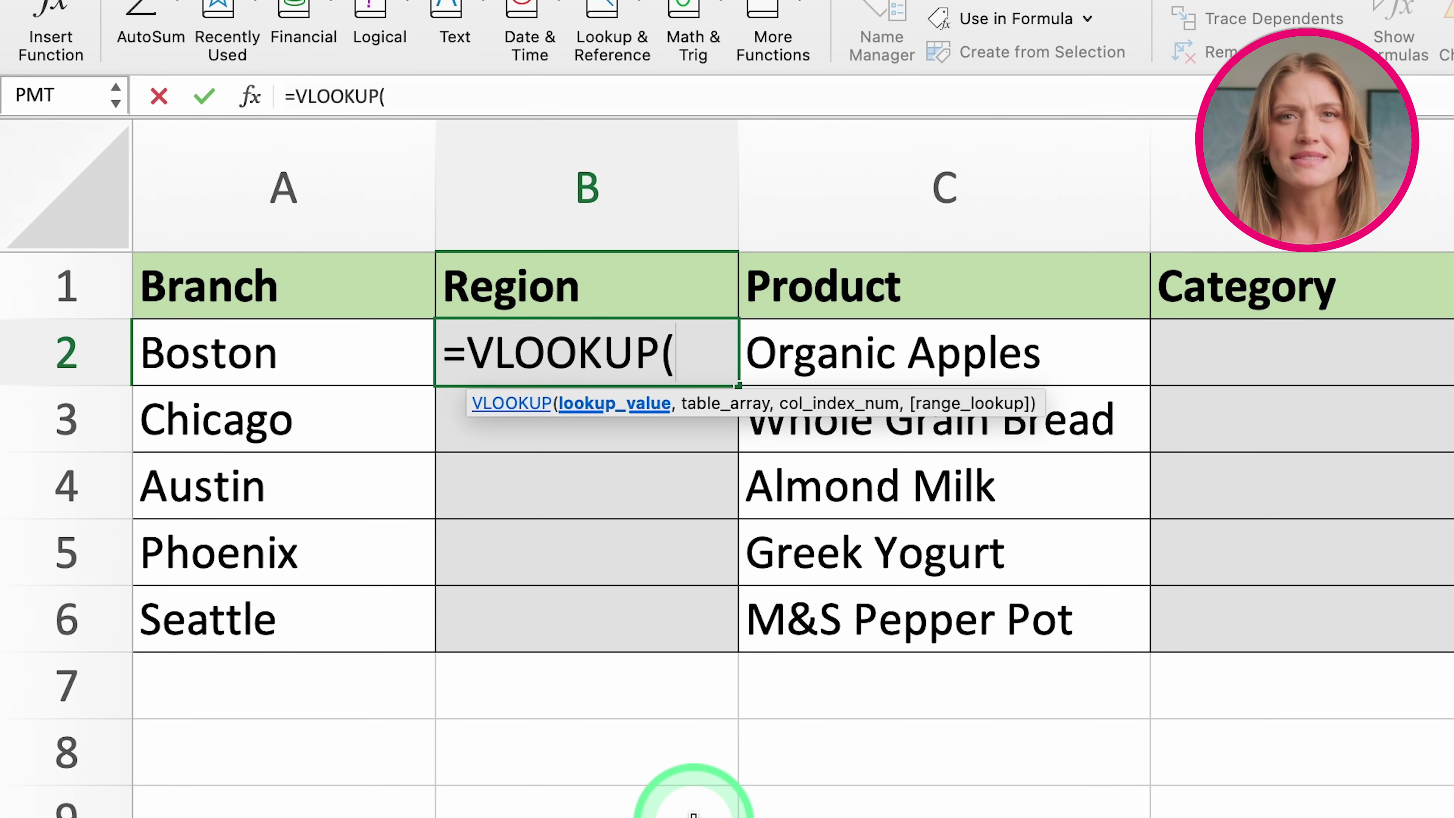
pyautogui.click(301, 373)
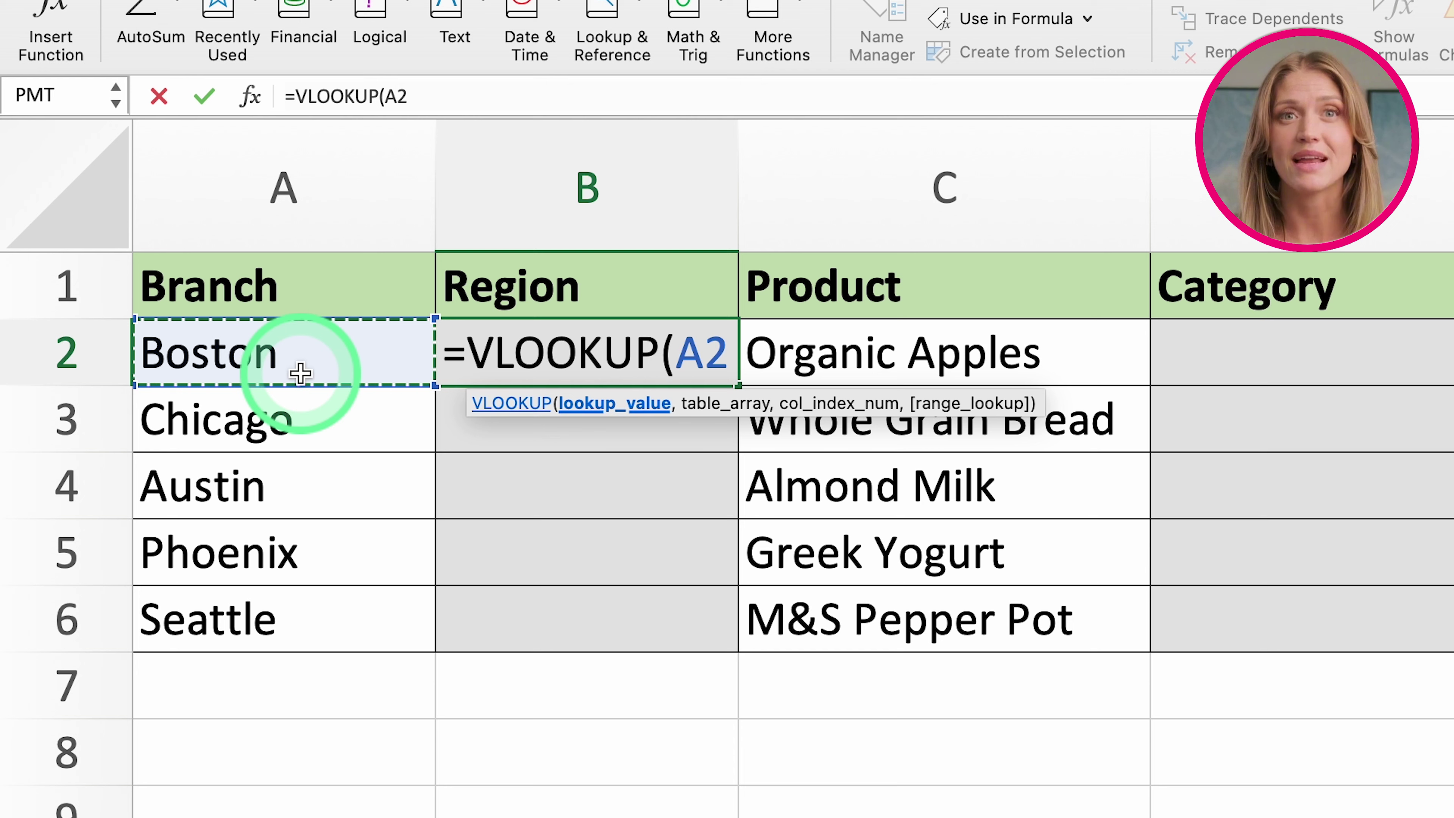
pyautogui.write(',')
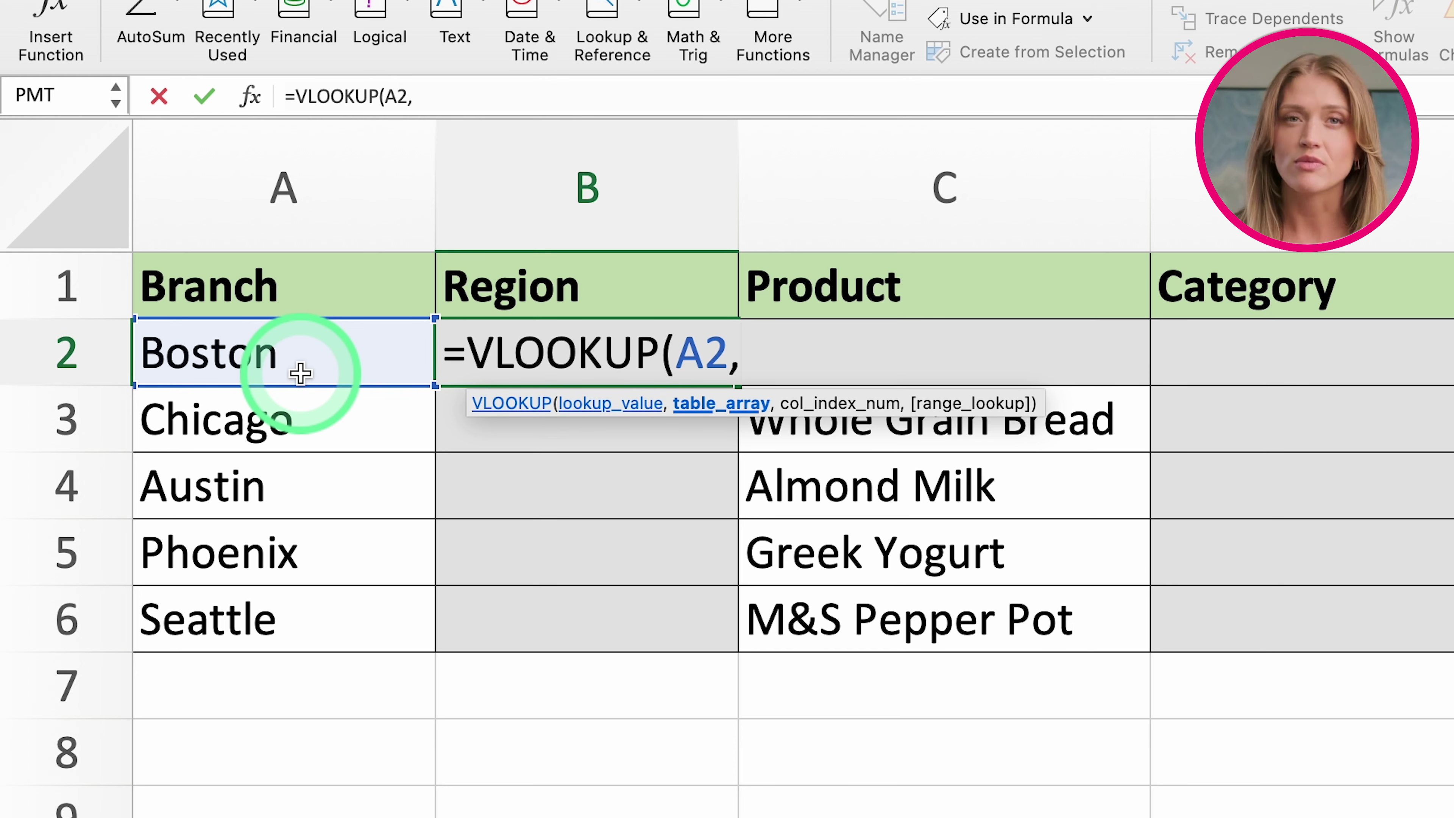
# - Complete the B2 formula with the named range Region as table array, column index 2 and 0 for an exact match
pyautogui.write('Regi')
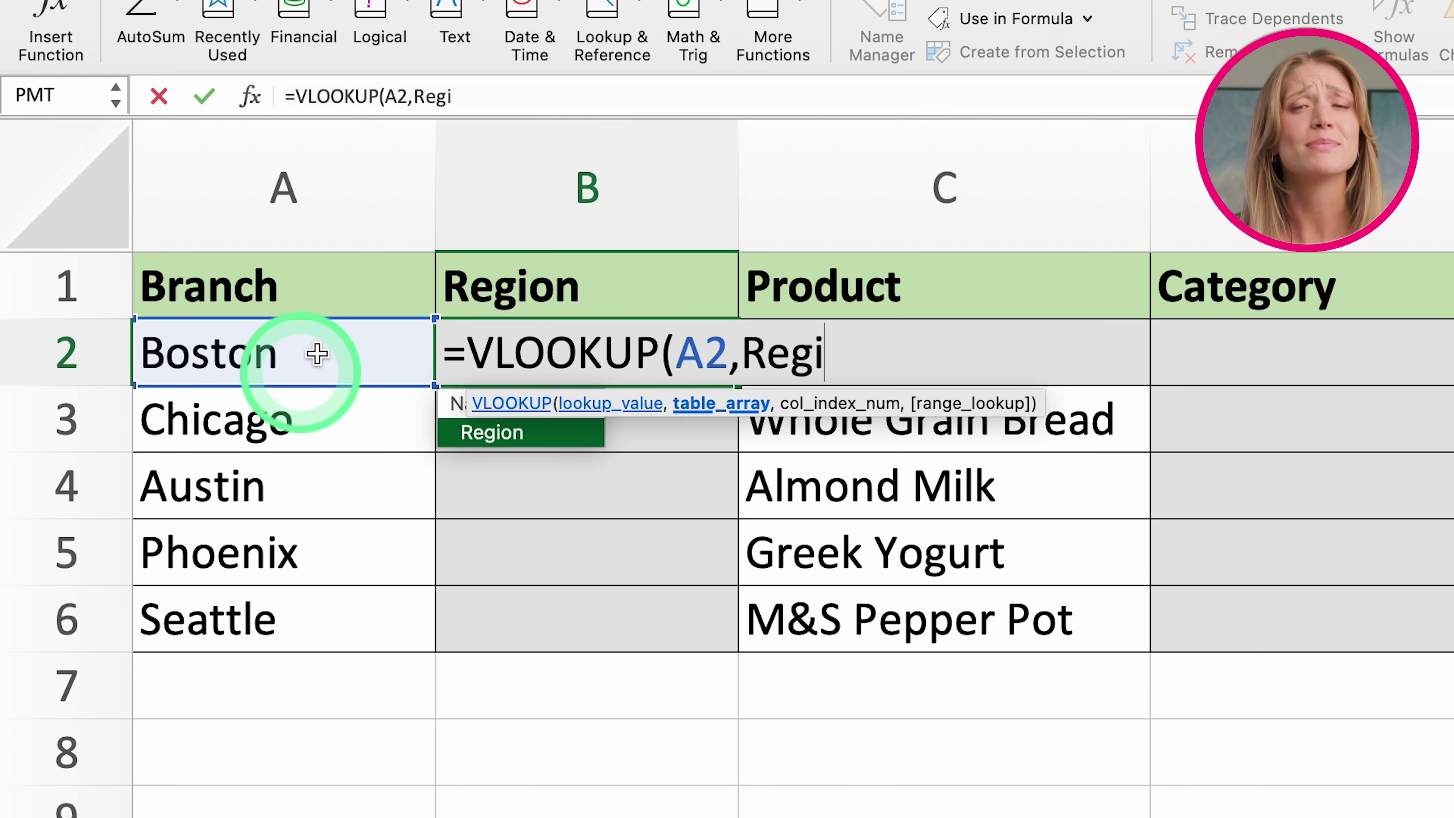
pyautogui.doubleClick(512, 434)
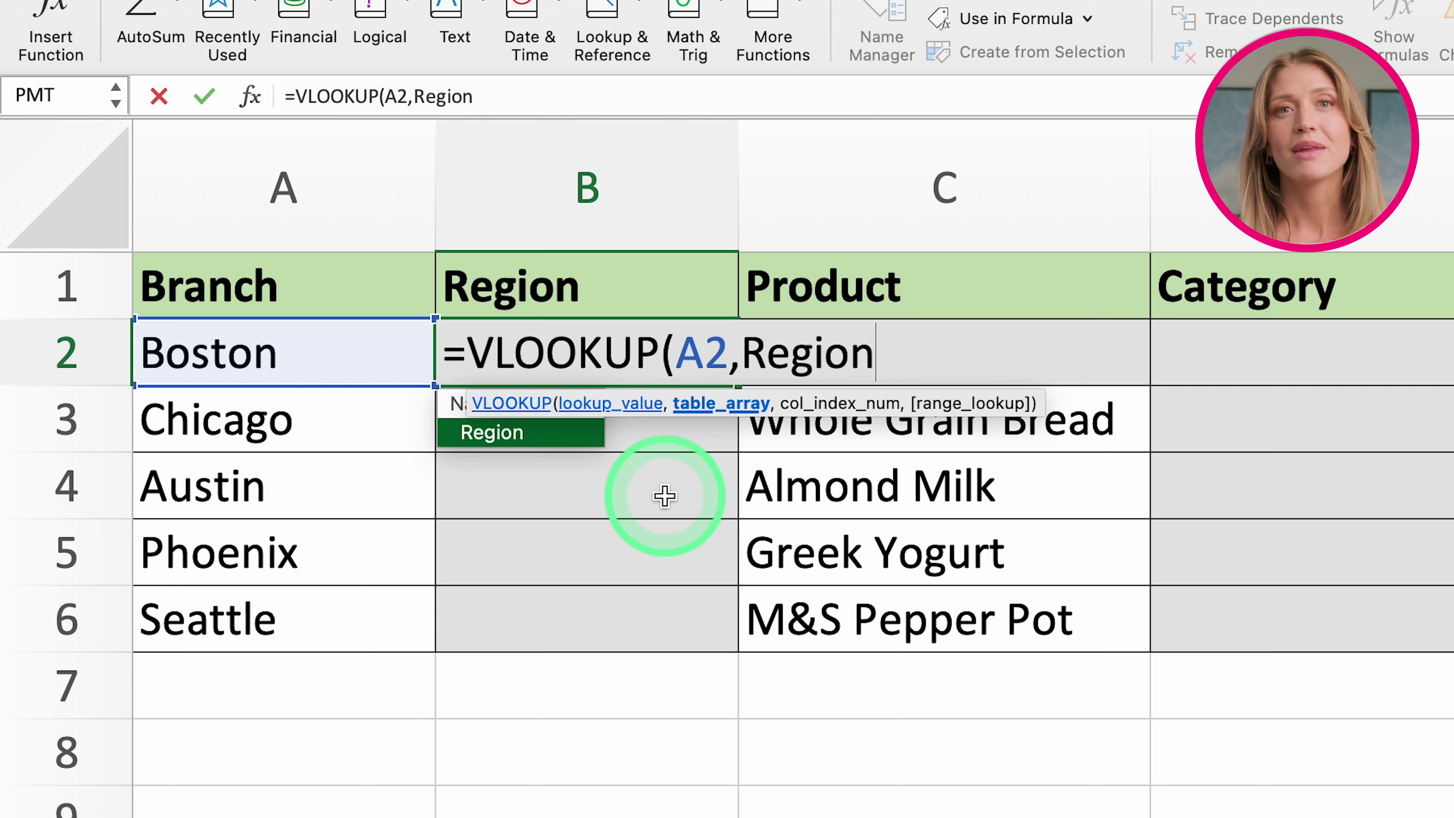
pyautogui.write(',')
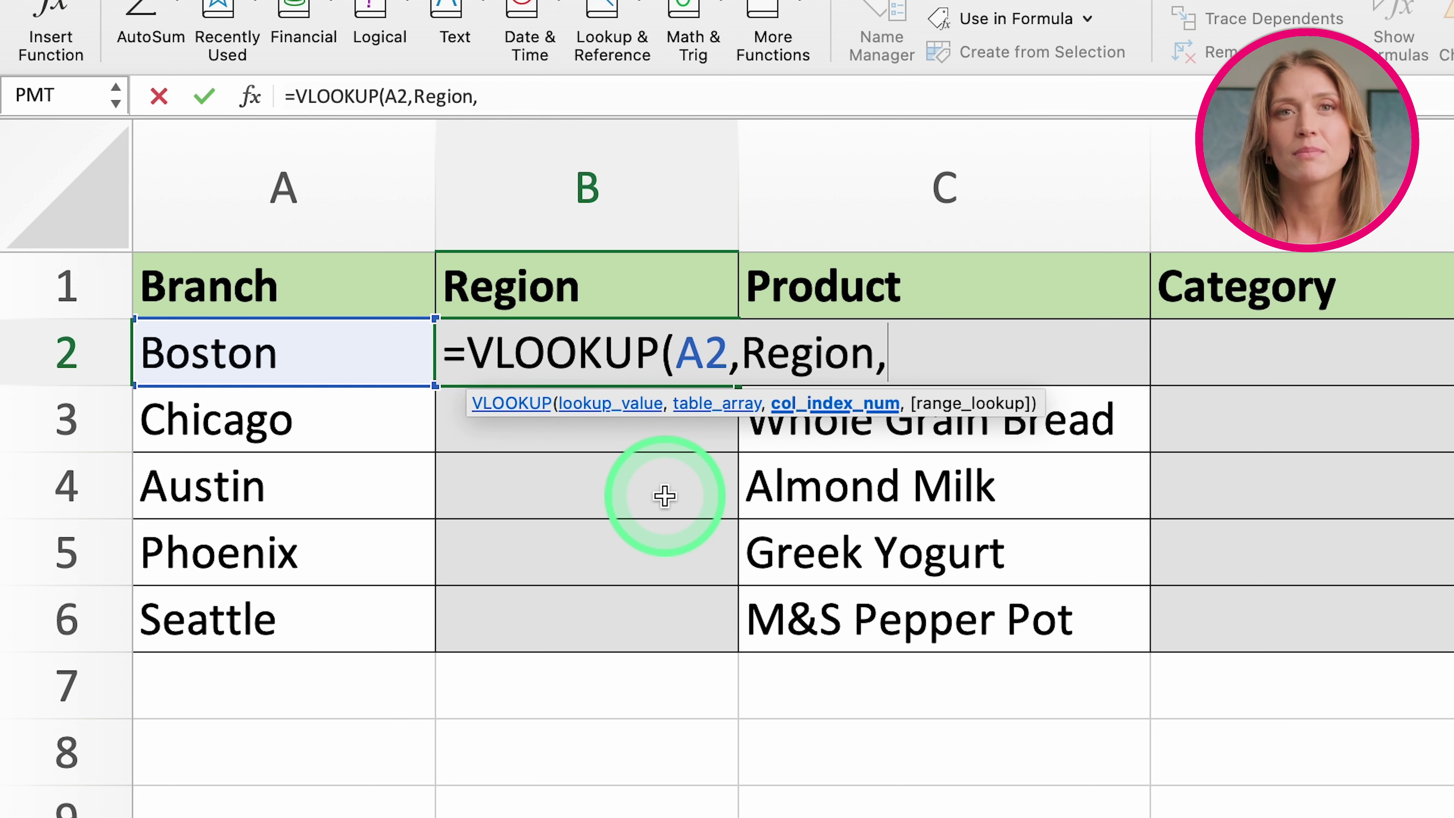
pyautogui.write('2,')
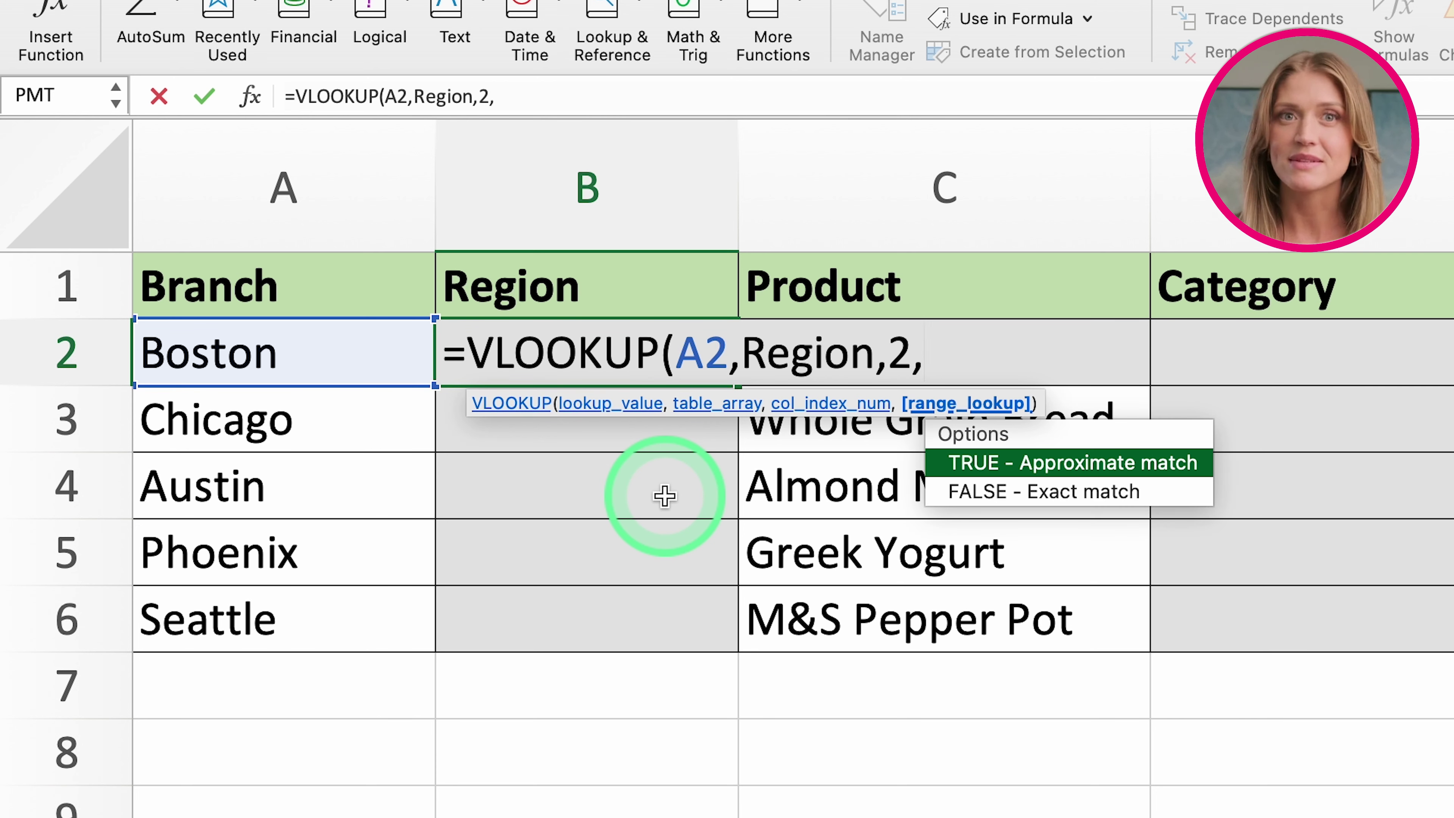
pyautogui.write('0)')
pyautogui.press('Return')
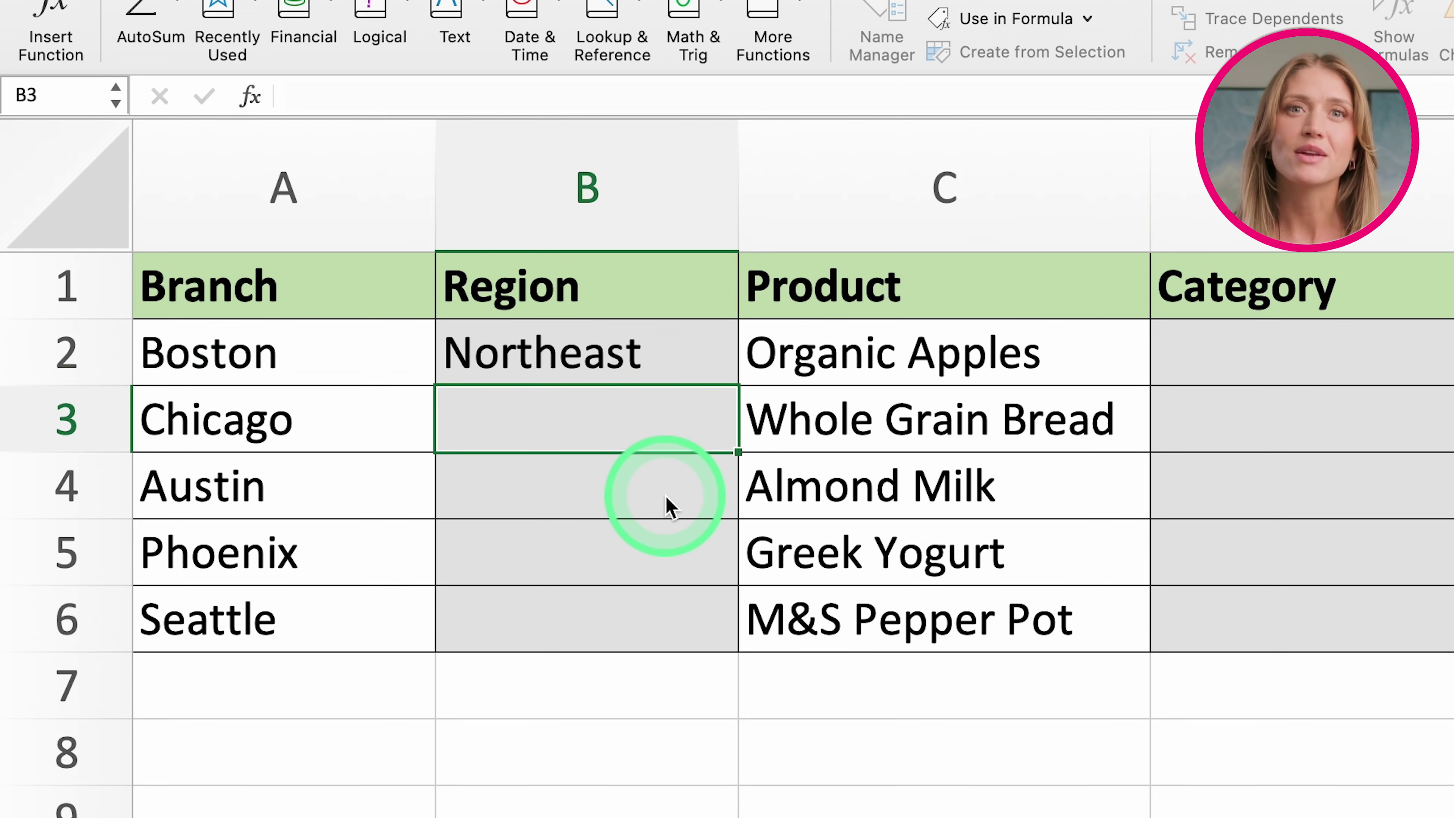
# - Fill the named-range Region formula from B2 down through B6
pyautogui.click(639, 362)
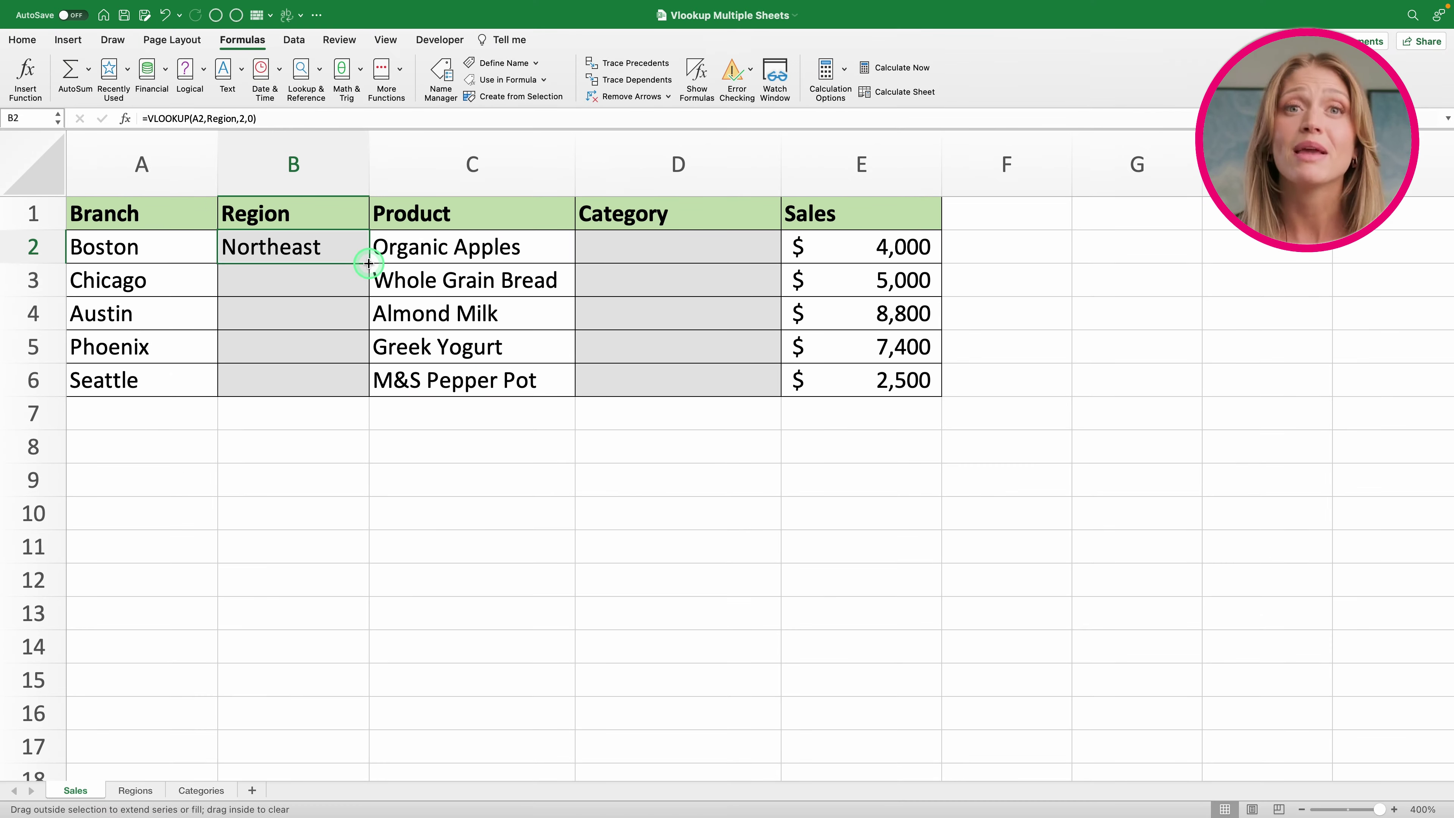
pyautogui.doubleClick(542, 321)
pyautogui.click(605, 445)
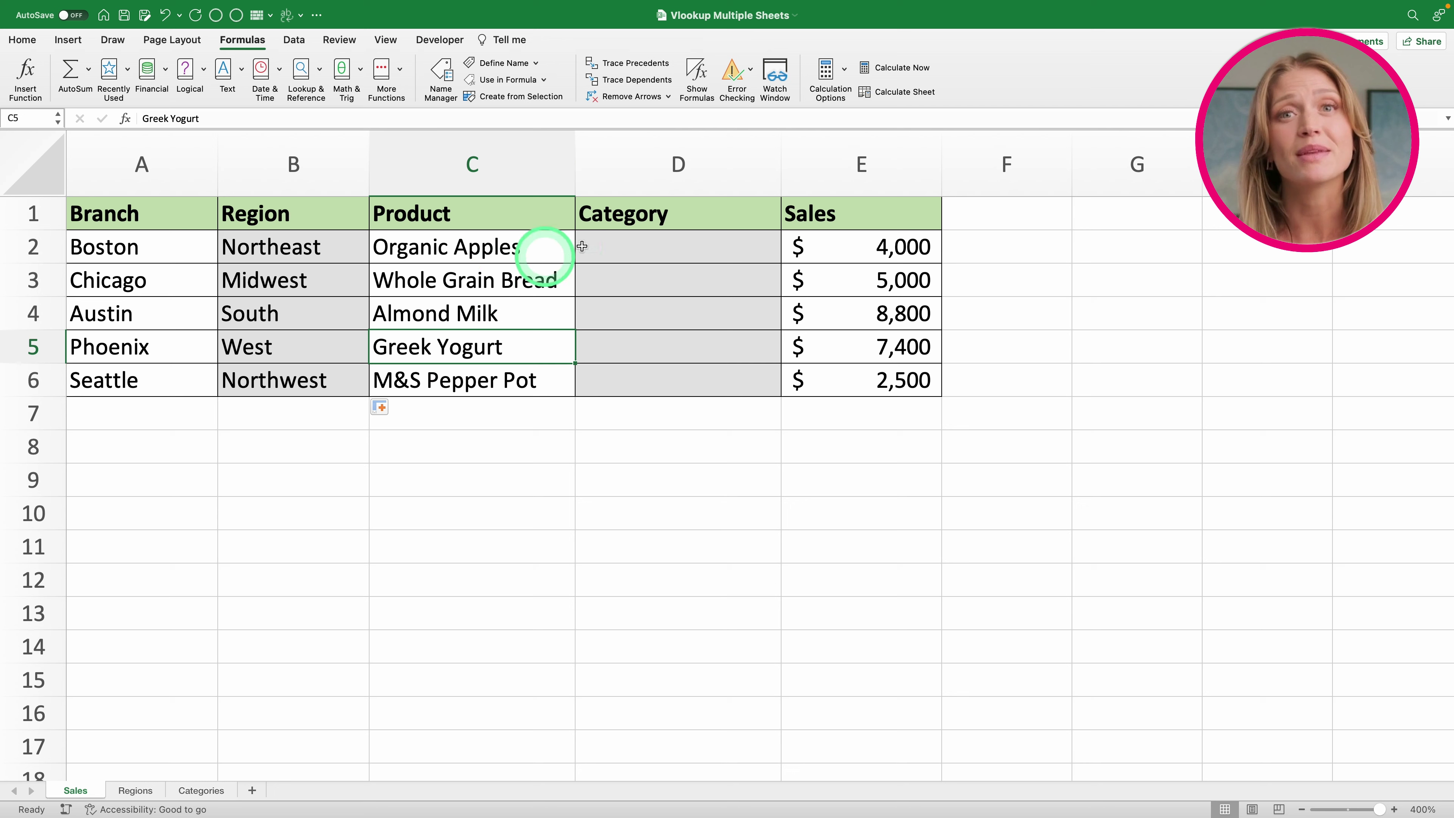
# - Name the whole product and category table A1:B6 on the Categories sheet "Categories"
pyautogui.click(614, 244)
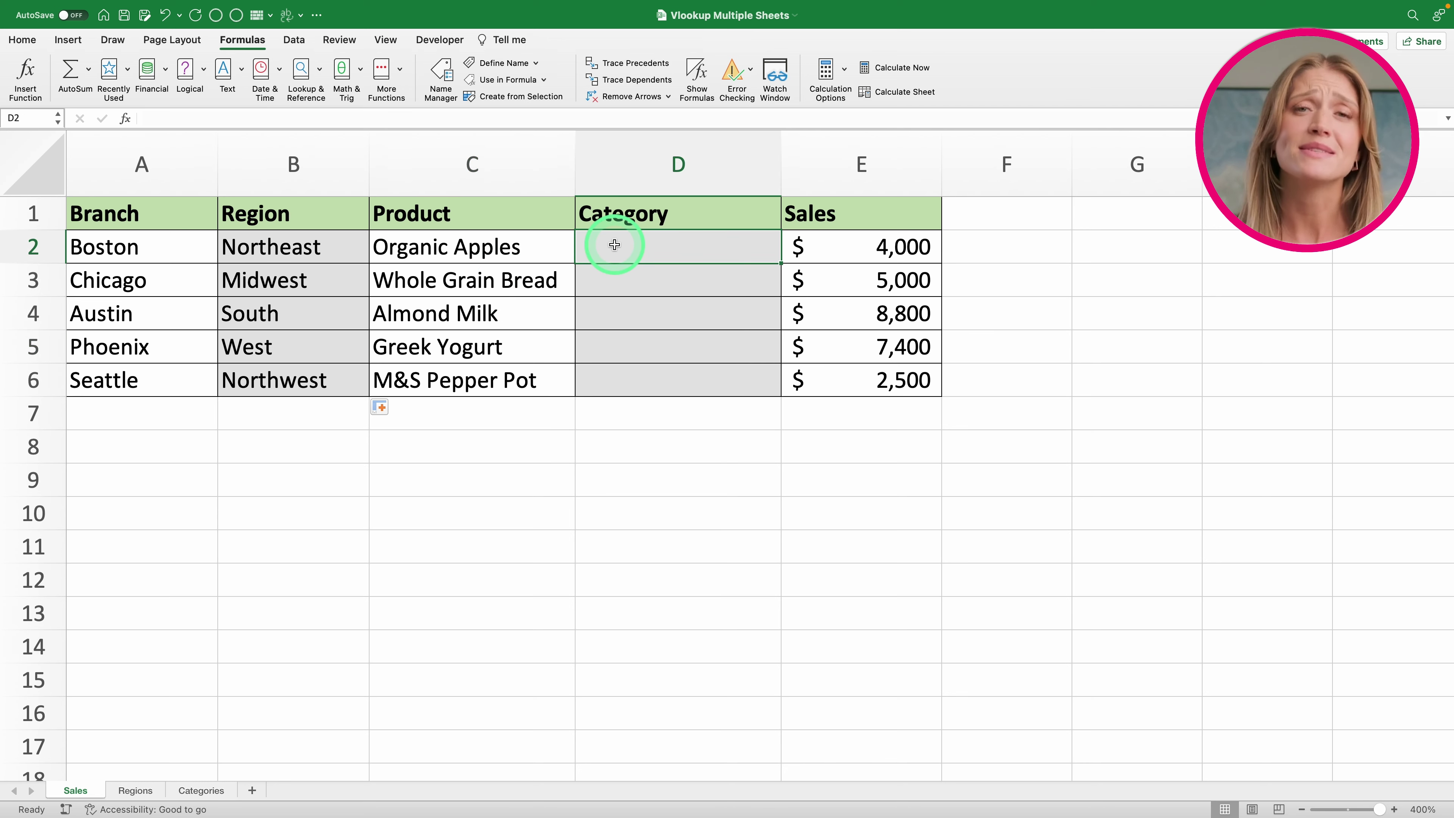
pyautogui.click(206, 790)
pyautogui.click(185, 389)
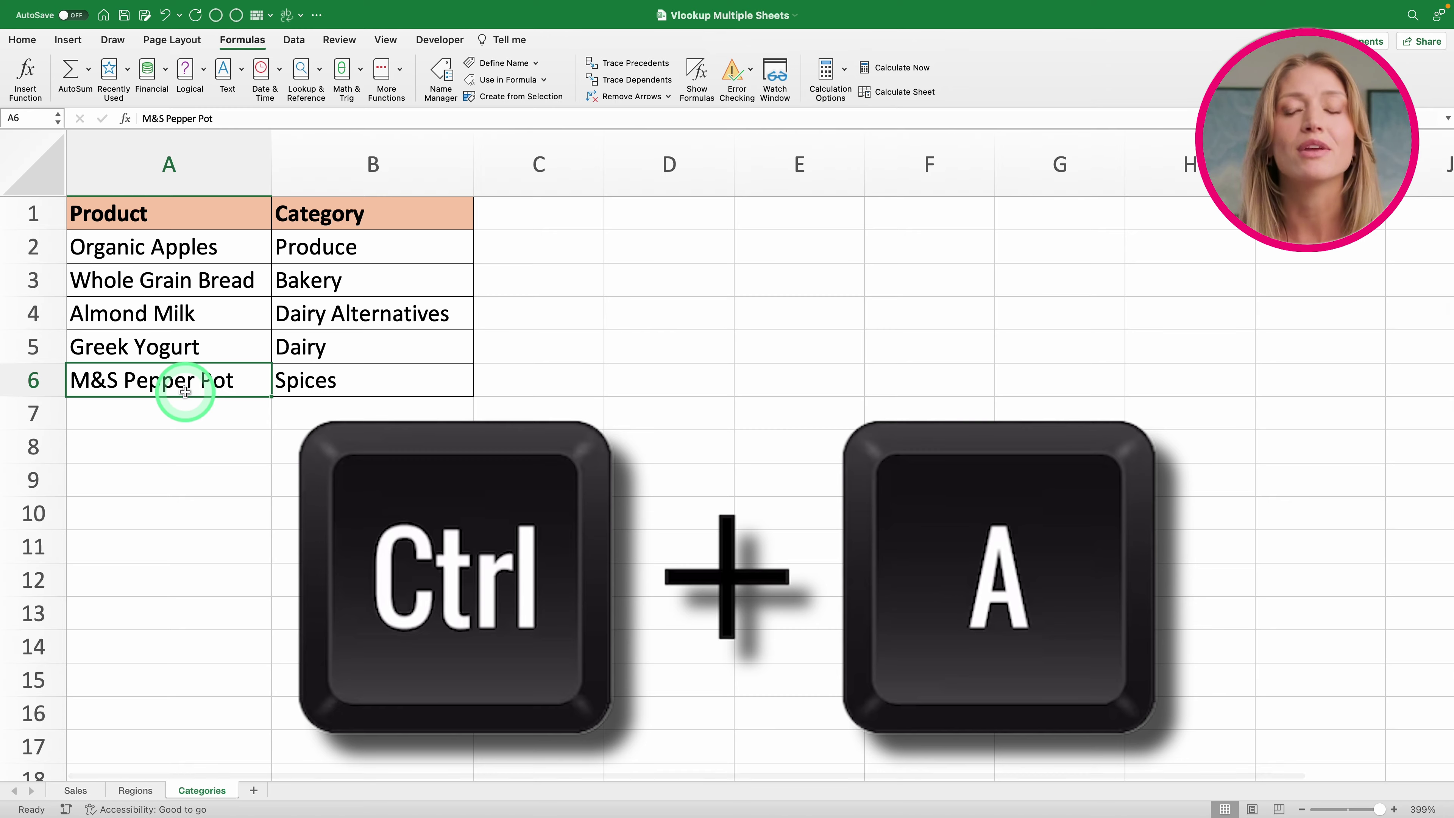
pyautogui.hotkey('ctrl', 'a')
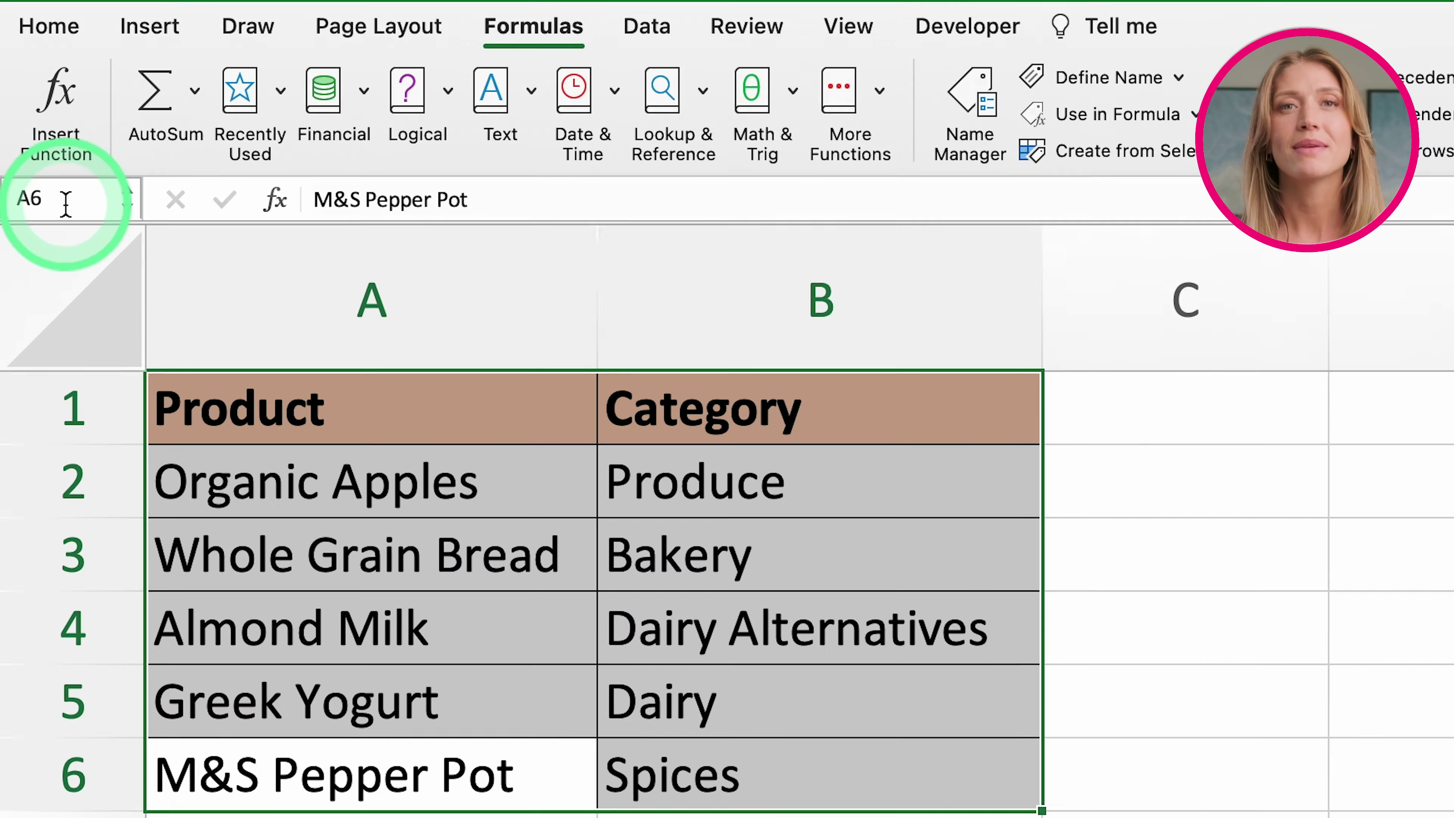
pyautogui.click(29, 120)
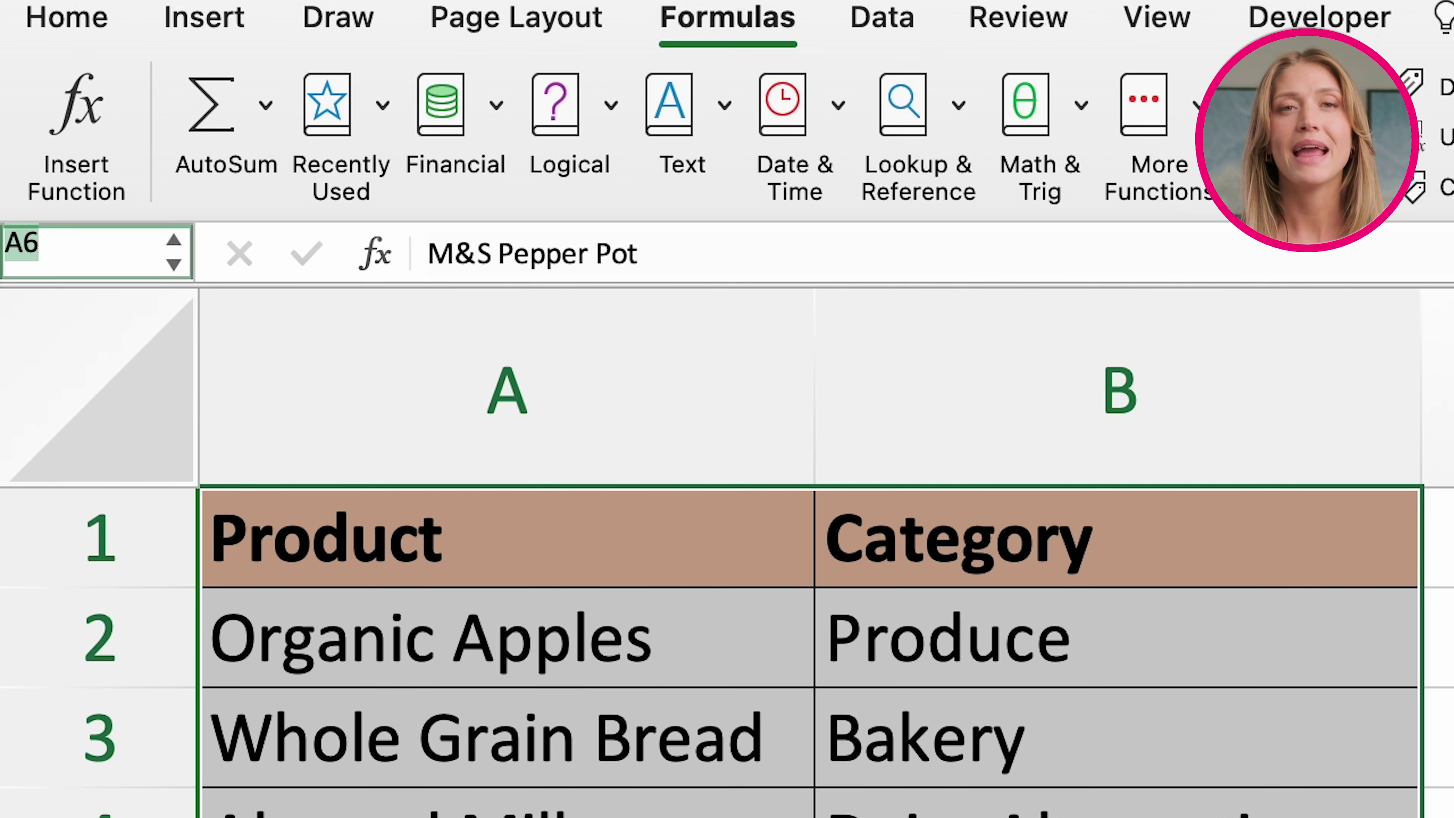
pyautogui.write('Categories')
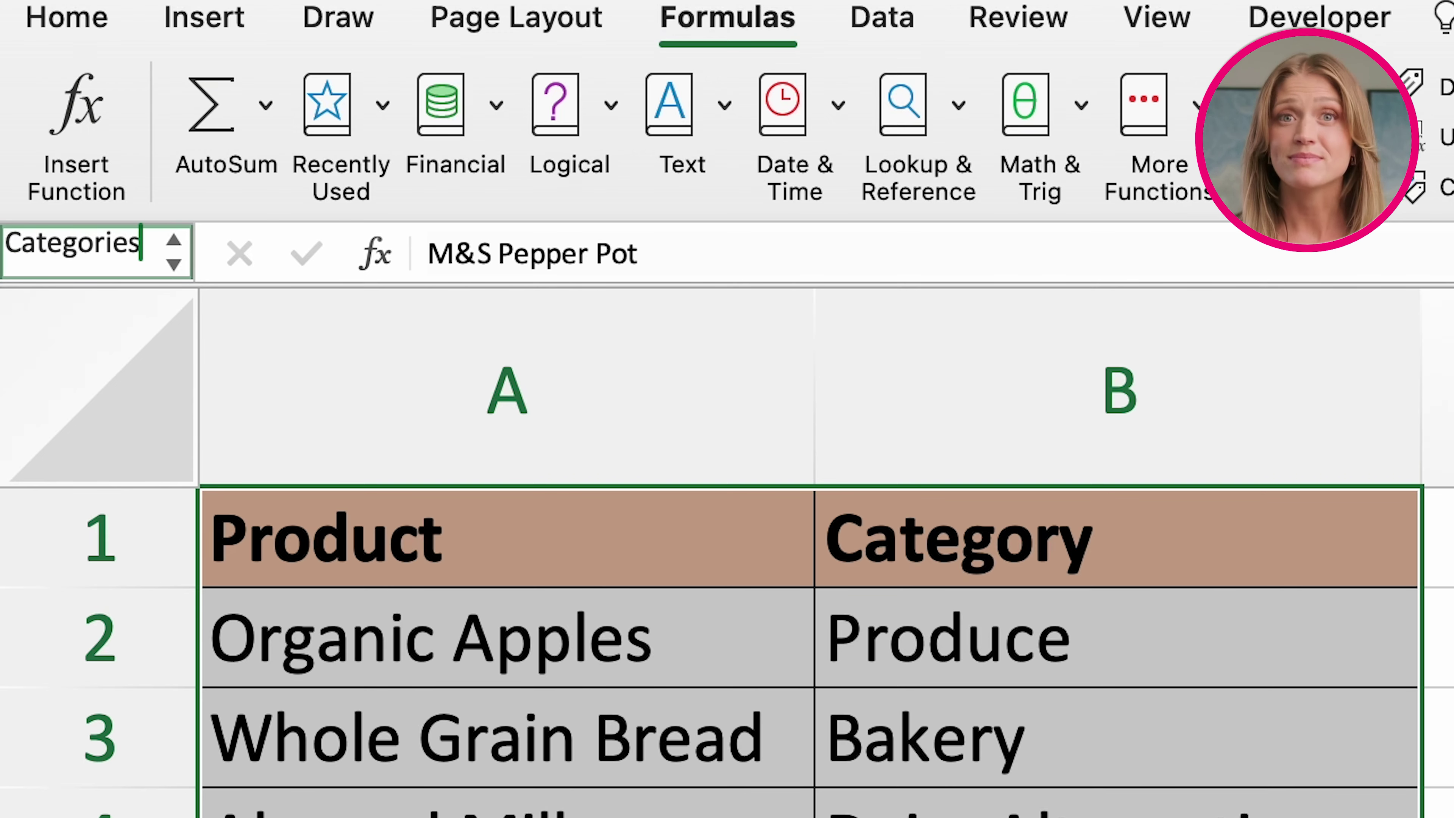
pyautogui.press('Return')
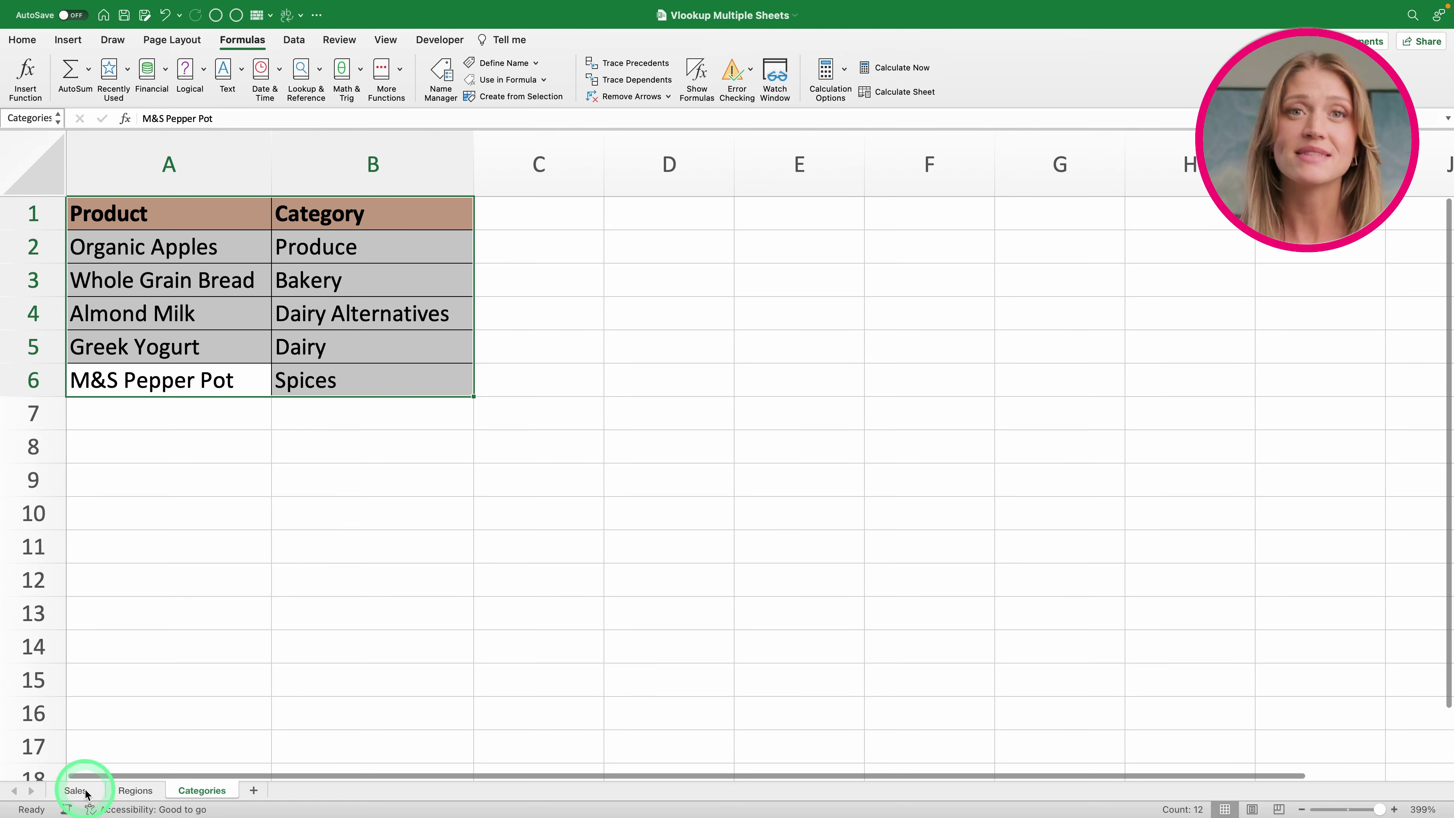
# - Enter a VLOOKUP formula in cell D2 of the Sales sheet with lookup value C2, named range Categories, column index 2 and 0
pyautogui.click(72, 790)
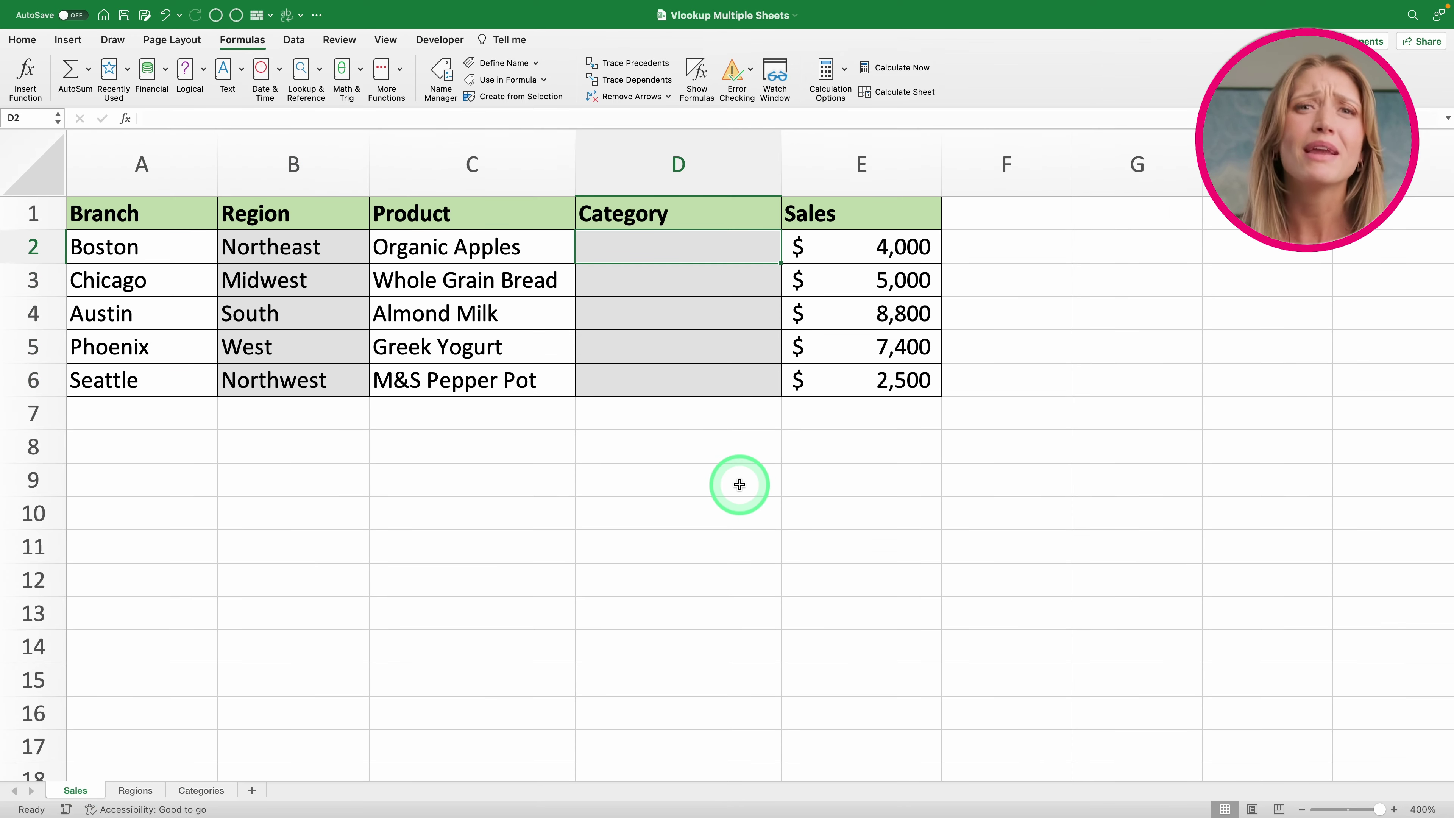
pyautogui.write('=VLOOKUP(')
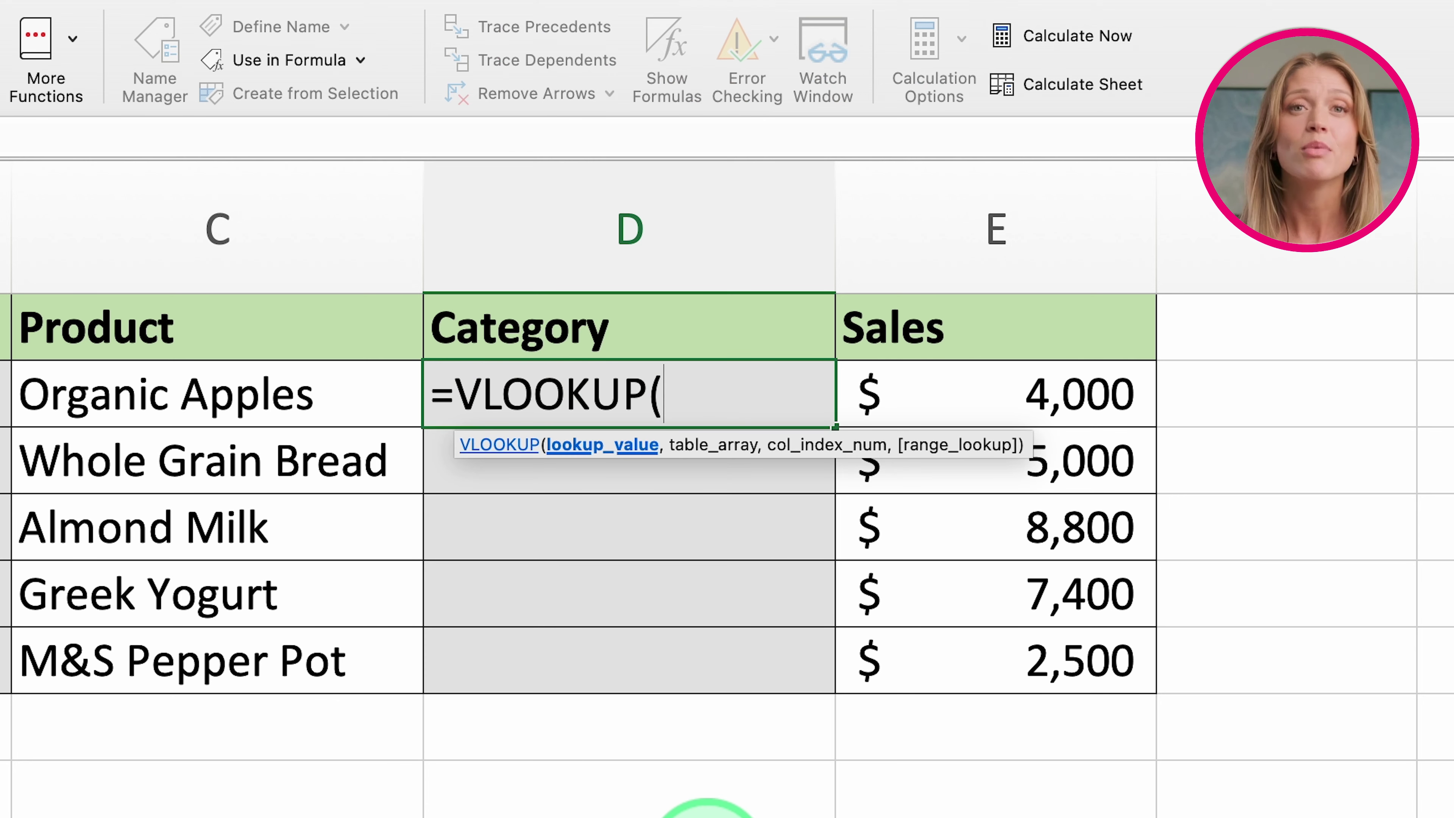
pyautogui.click(292, 410)
pyautogui.write(',')
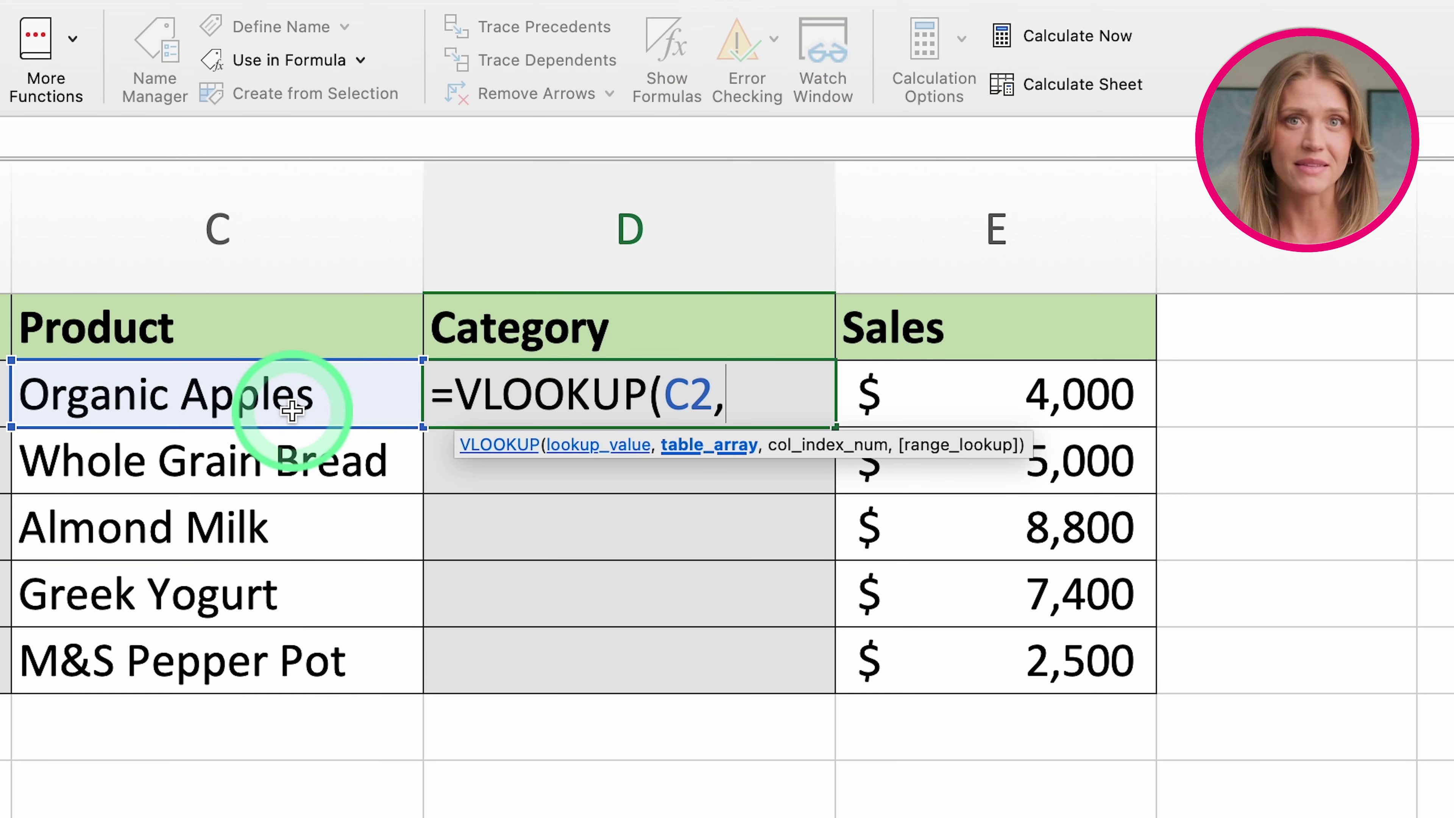
pyautogui.write('Ca')
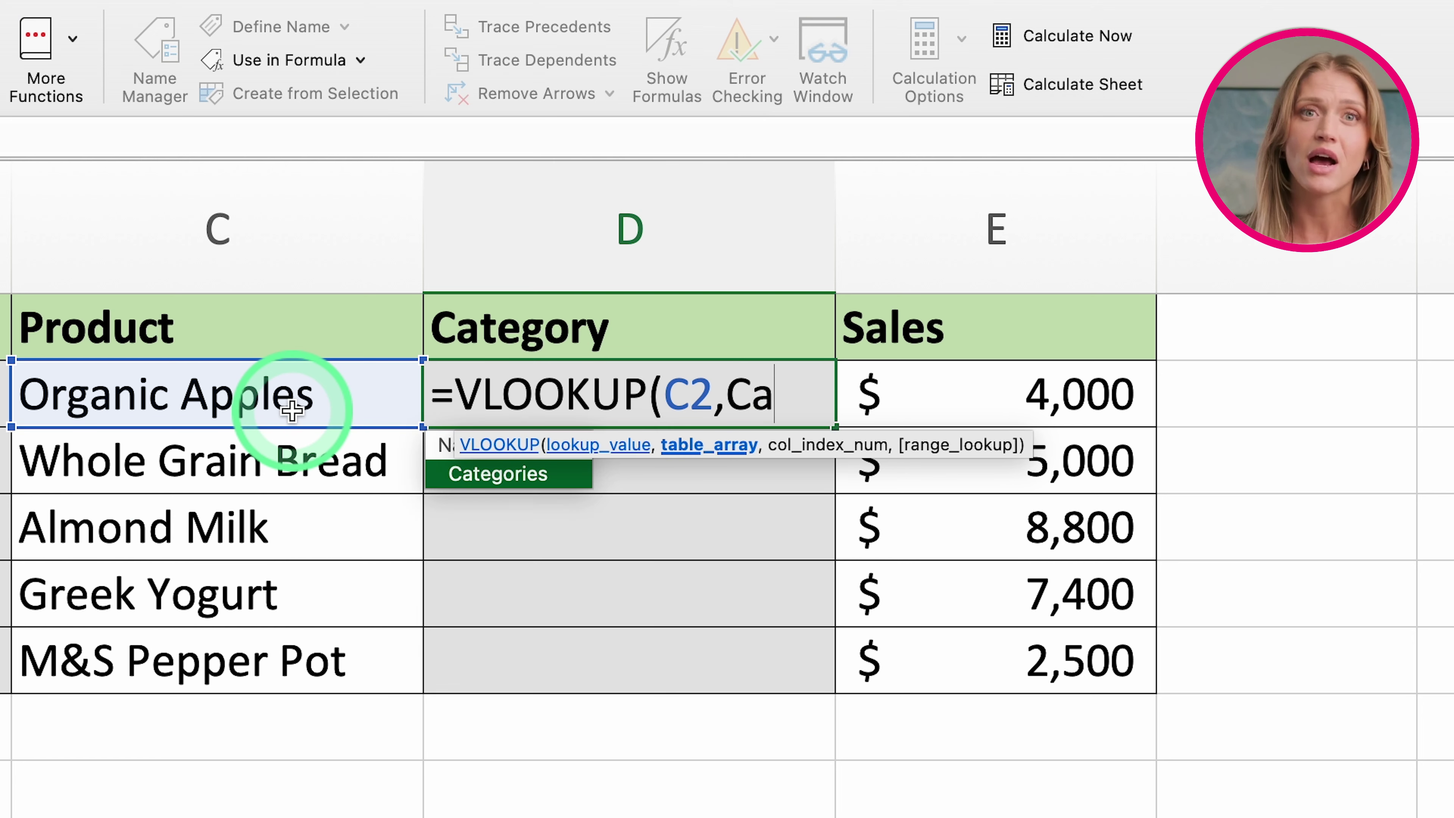
pyautogui.write('tegories,2,')
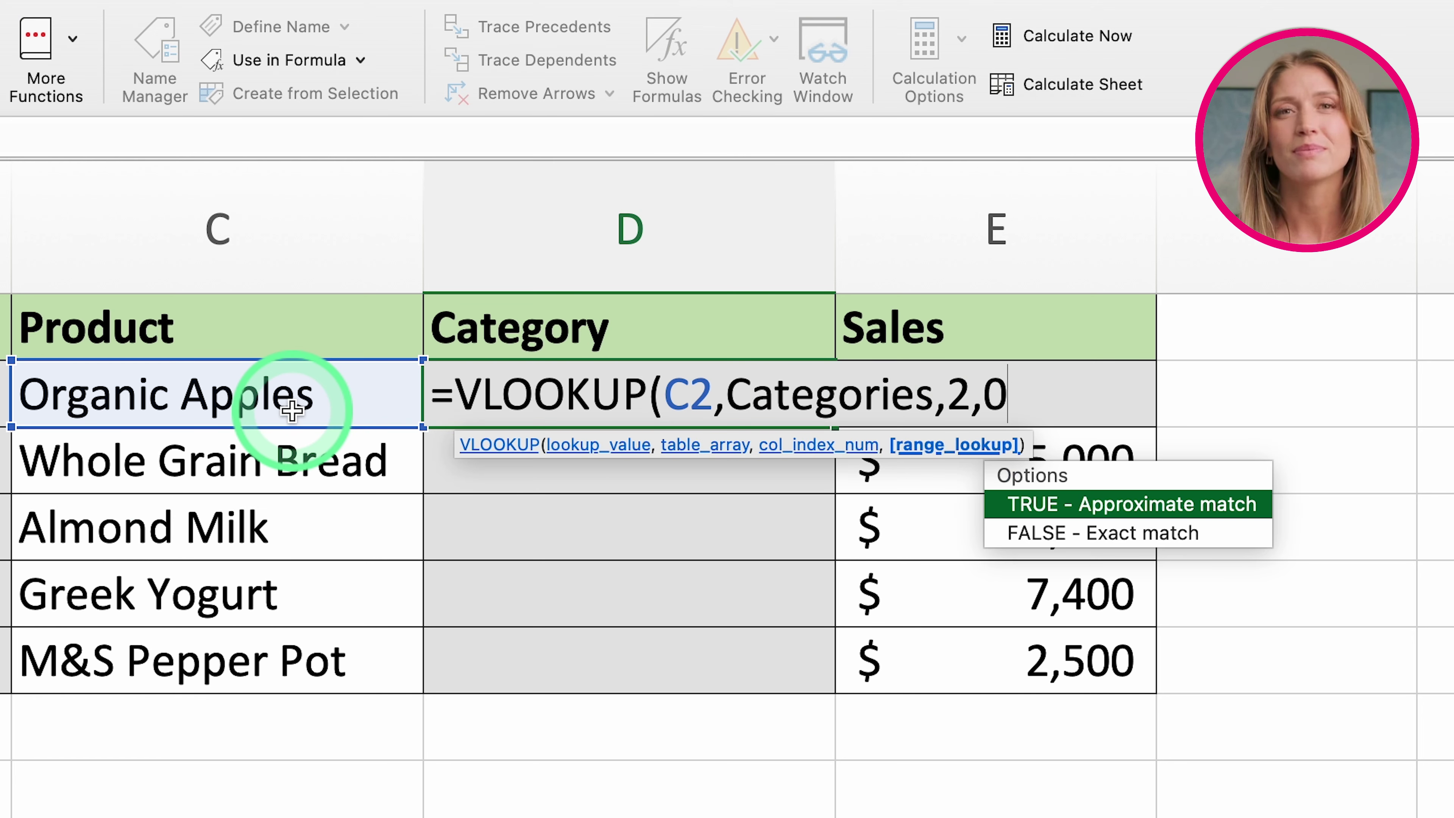
pyautogui.write('0)')
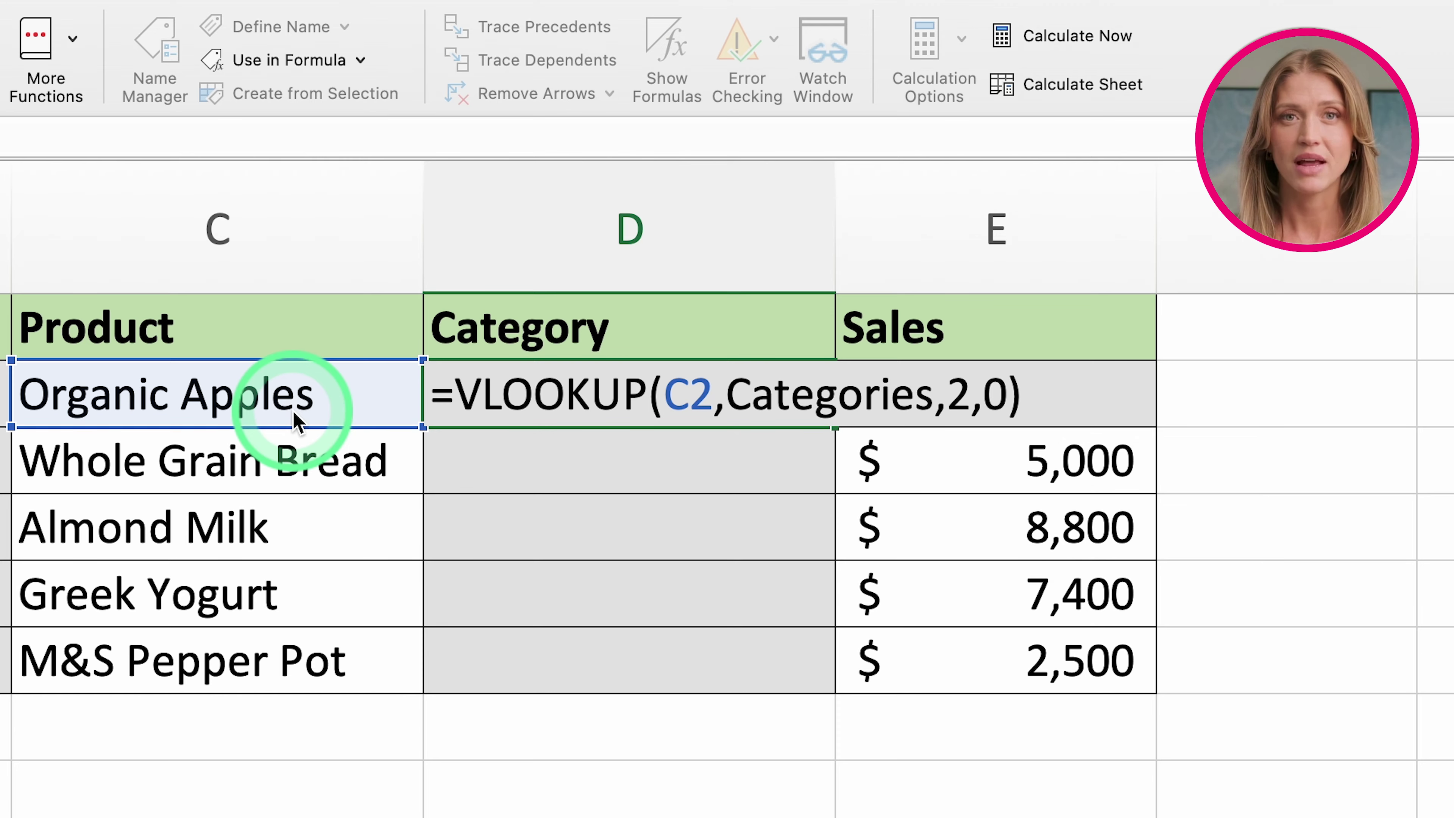
pyautogui.press('Return')
# - Fill the named-range Category formula from D2 down through D6
pyautogui.click(823, 374)
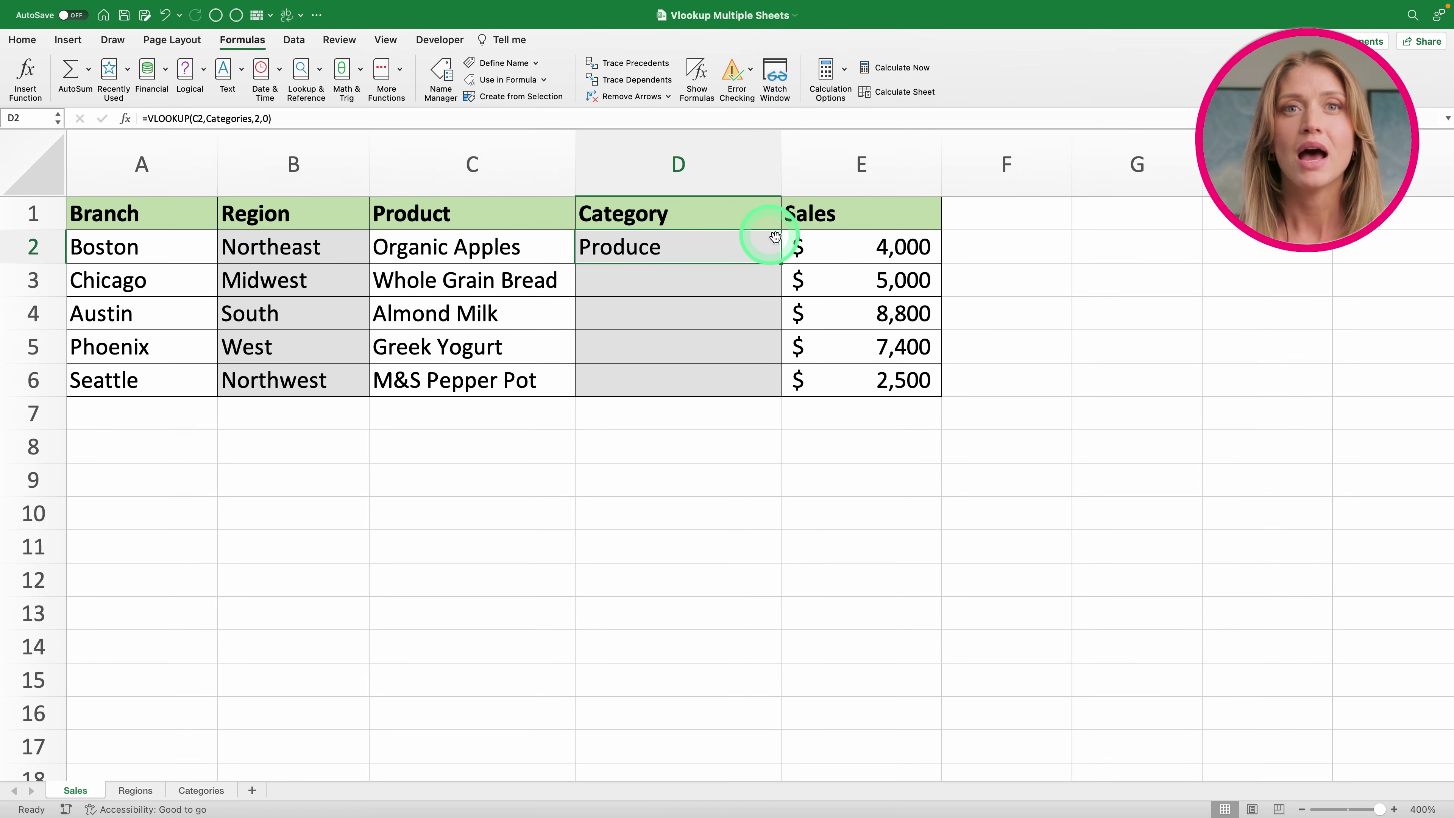
pyautogui.doubleClick(781, 264)
pyautogui.click(751, 346)
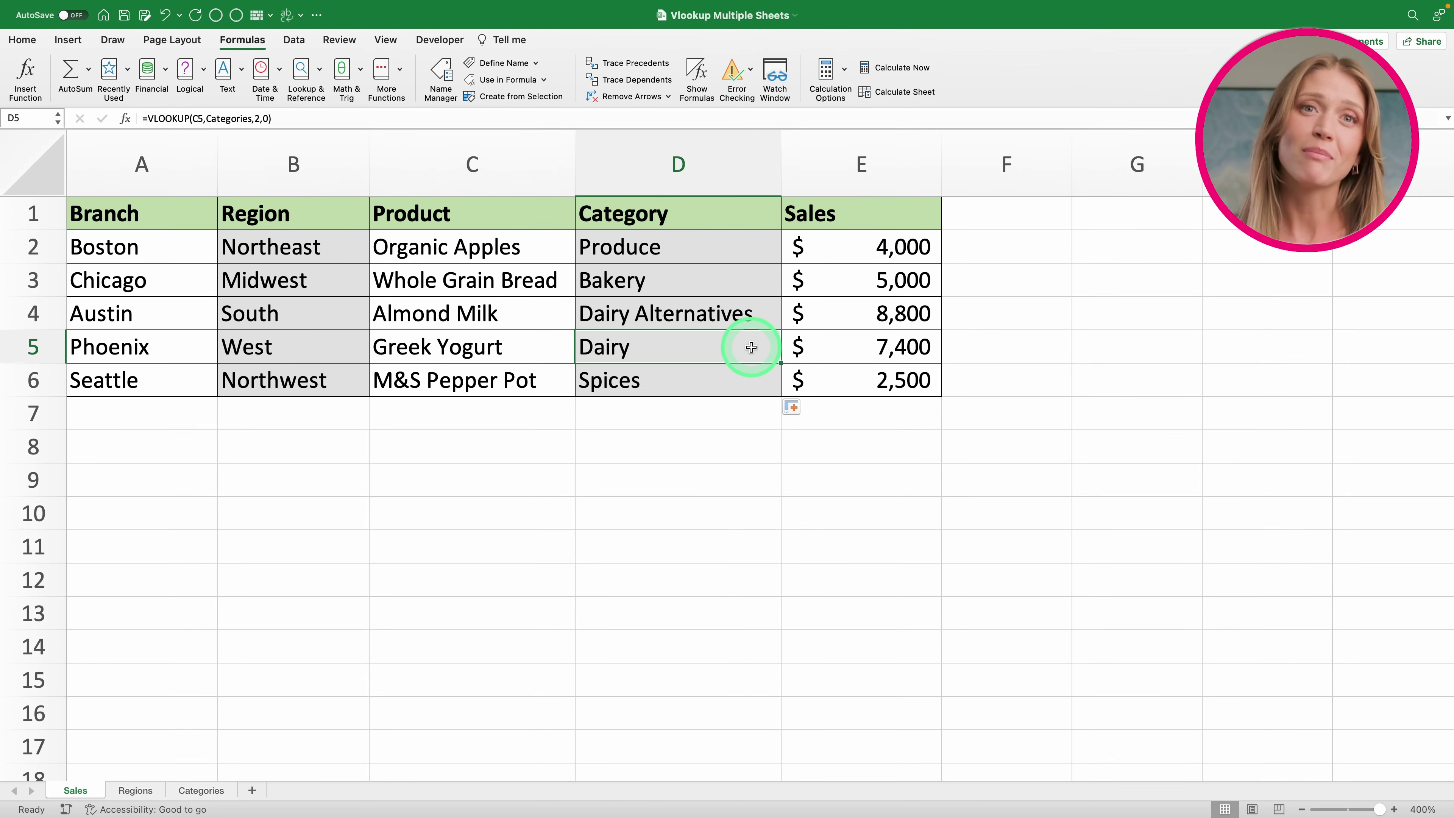
# - Delete both defined names, Region and Categories, from the workbook
pyautogui.click(444, 78)
pyautogui.keyDown('shift'); pyautogui.click(601, 151); pyautogui.keyUp('shift')
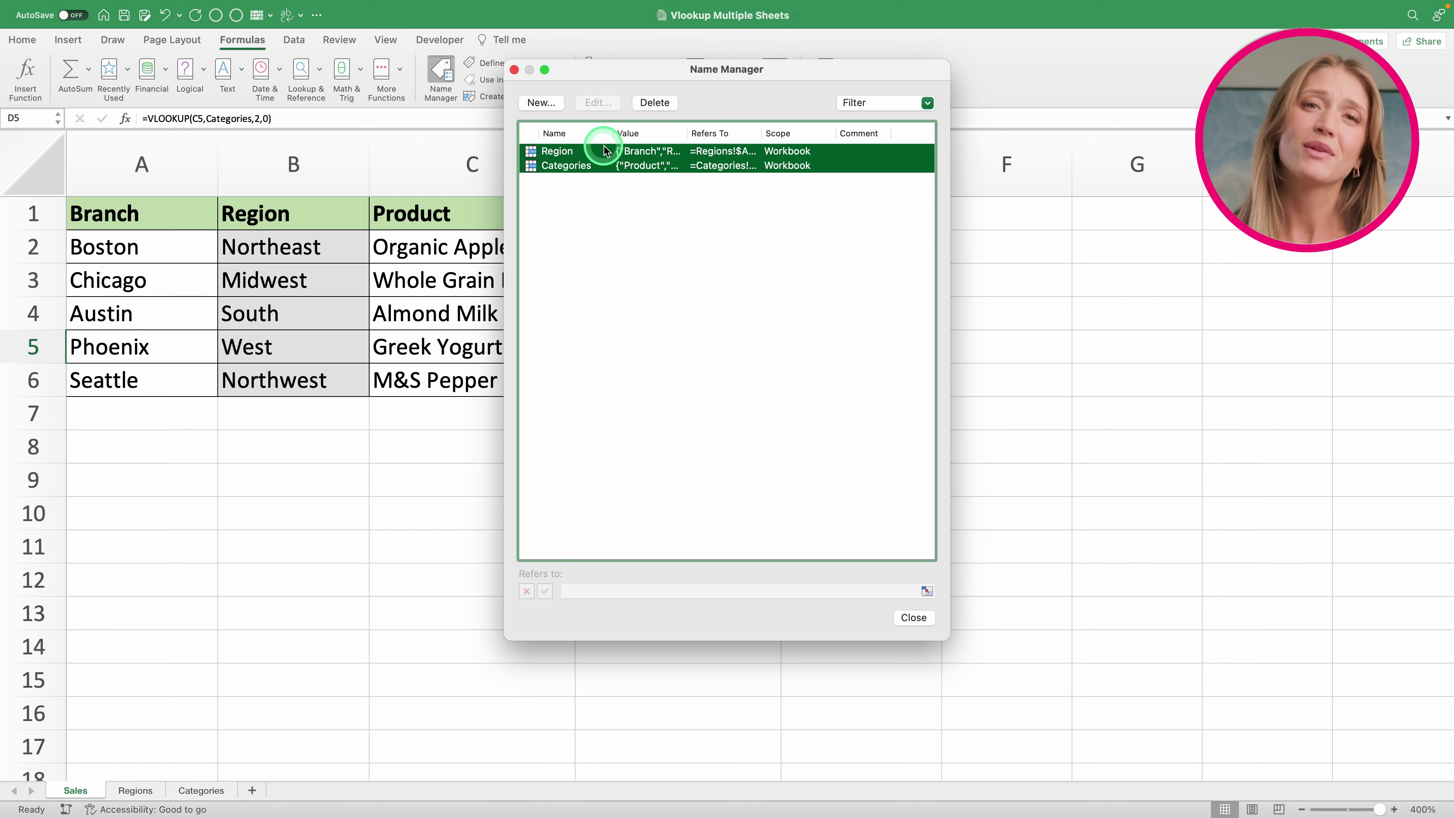
pyautogui.click(644, 109)
pyautogui.click(694, 249)
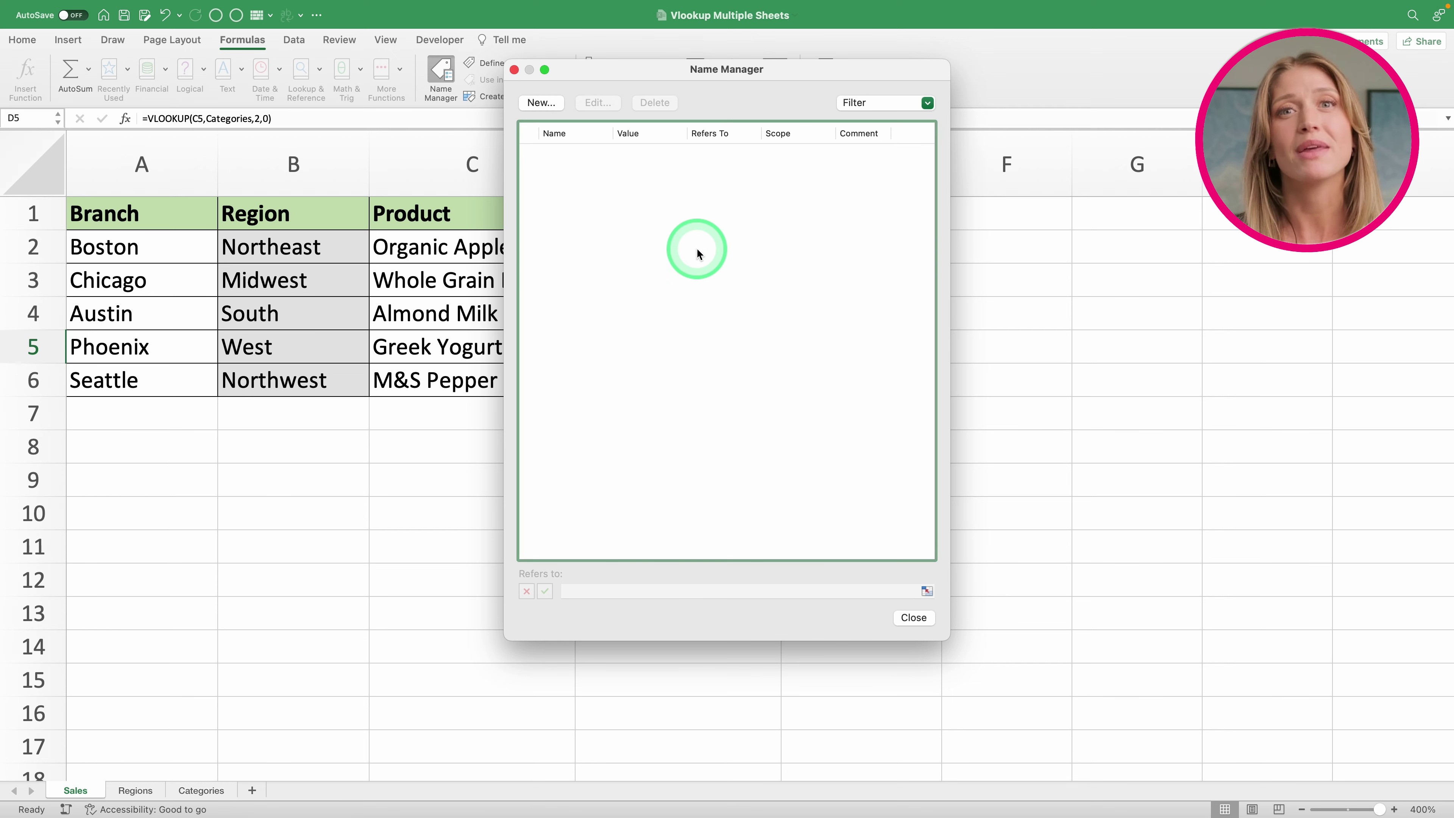
pyautogui.click(514, 69)
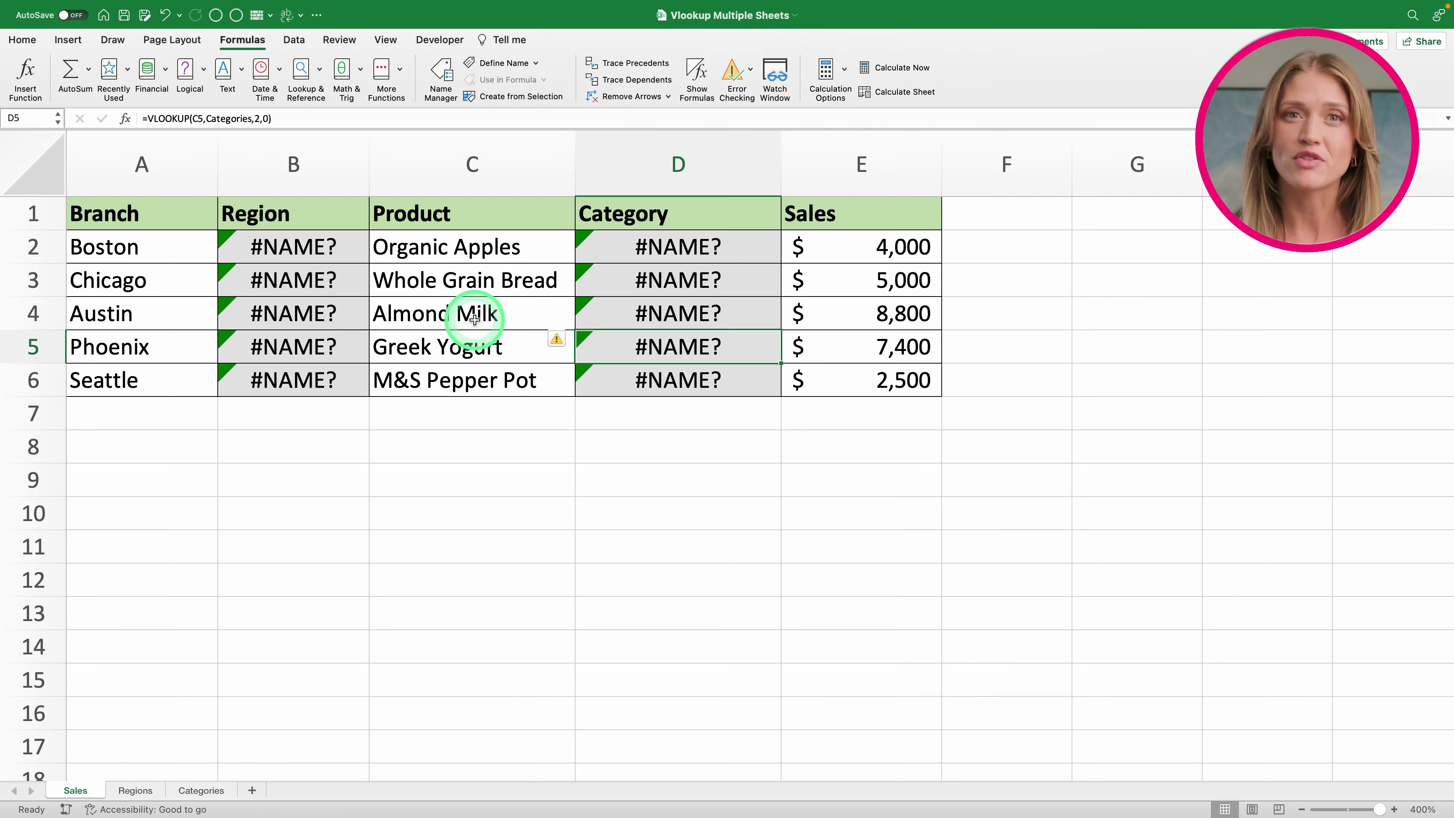
# - Clear the VLOOKUP formulas from the Region cells B2:B6 and the Category cells D2:D6
pyautogui.click(475, 312)
pyautogui.moveTo(358, 259); pyautogui.dragTo(355, 369)
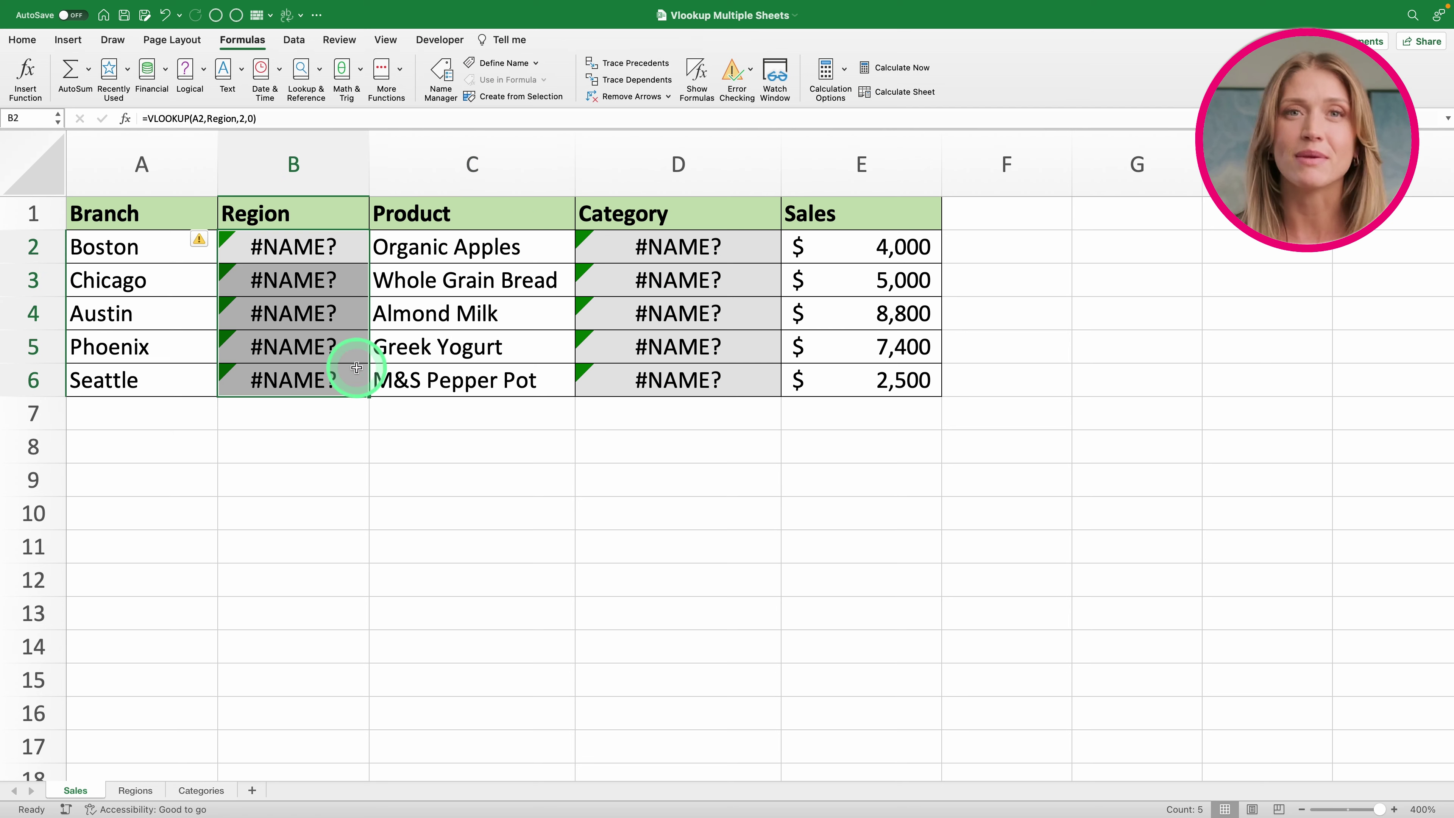
pyautogui.moveTo(625, 249); pyautogui.dragTo(626, 383)
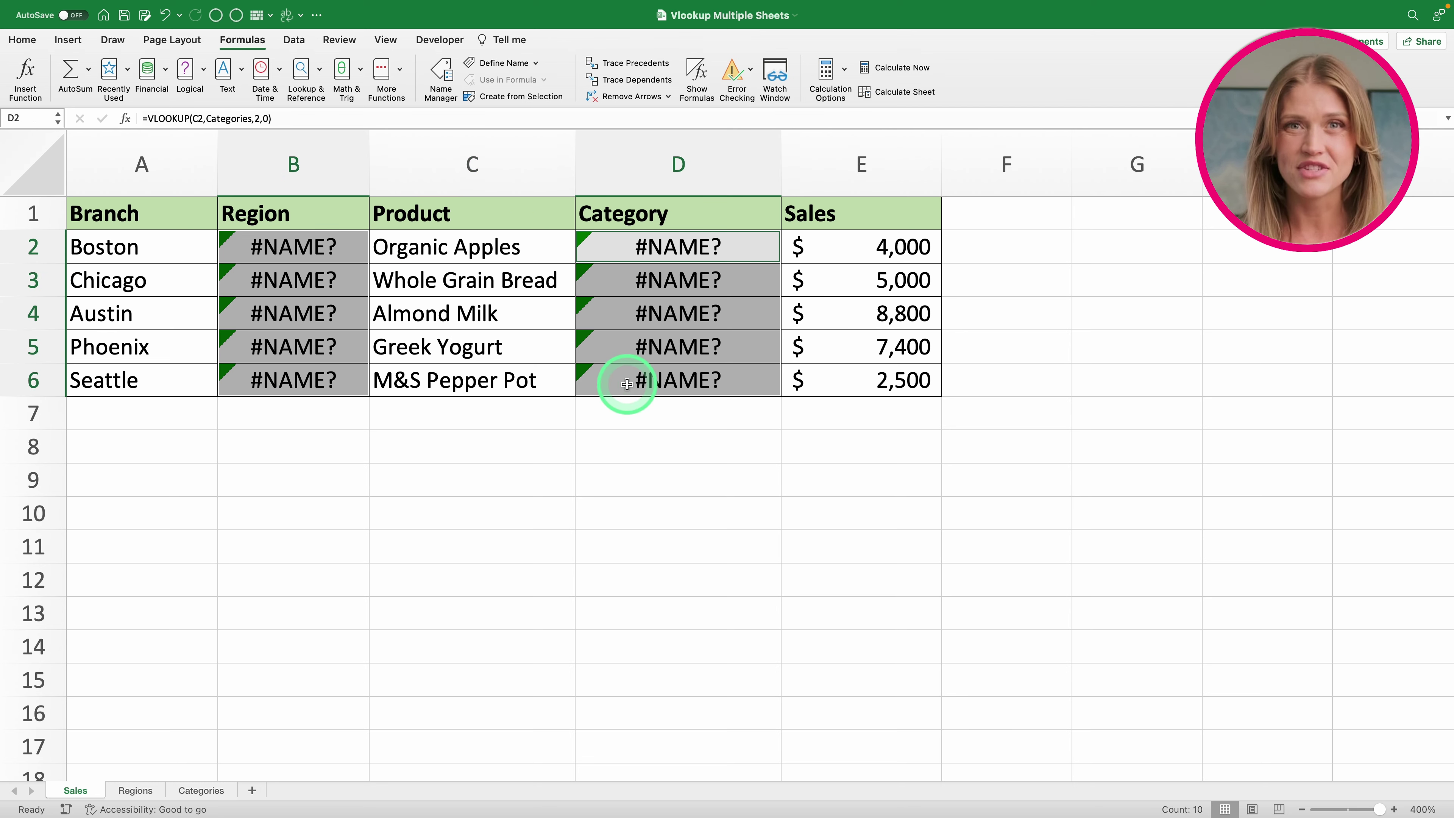
pyautogui.press('Delete')
# - Convert A1:E6 on the Sales sheet into a table with headers and set the table name to "Sales"
pyautogui.click(517, 325)
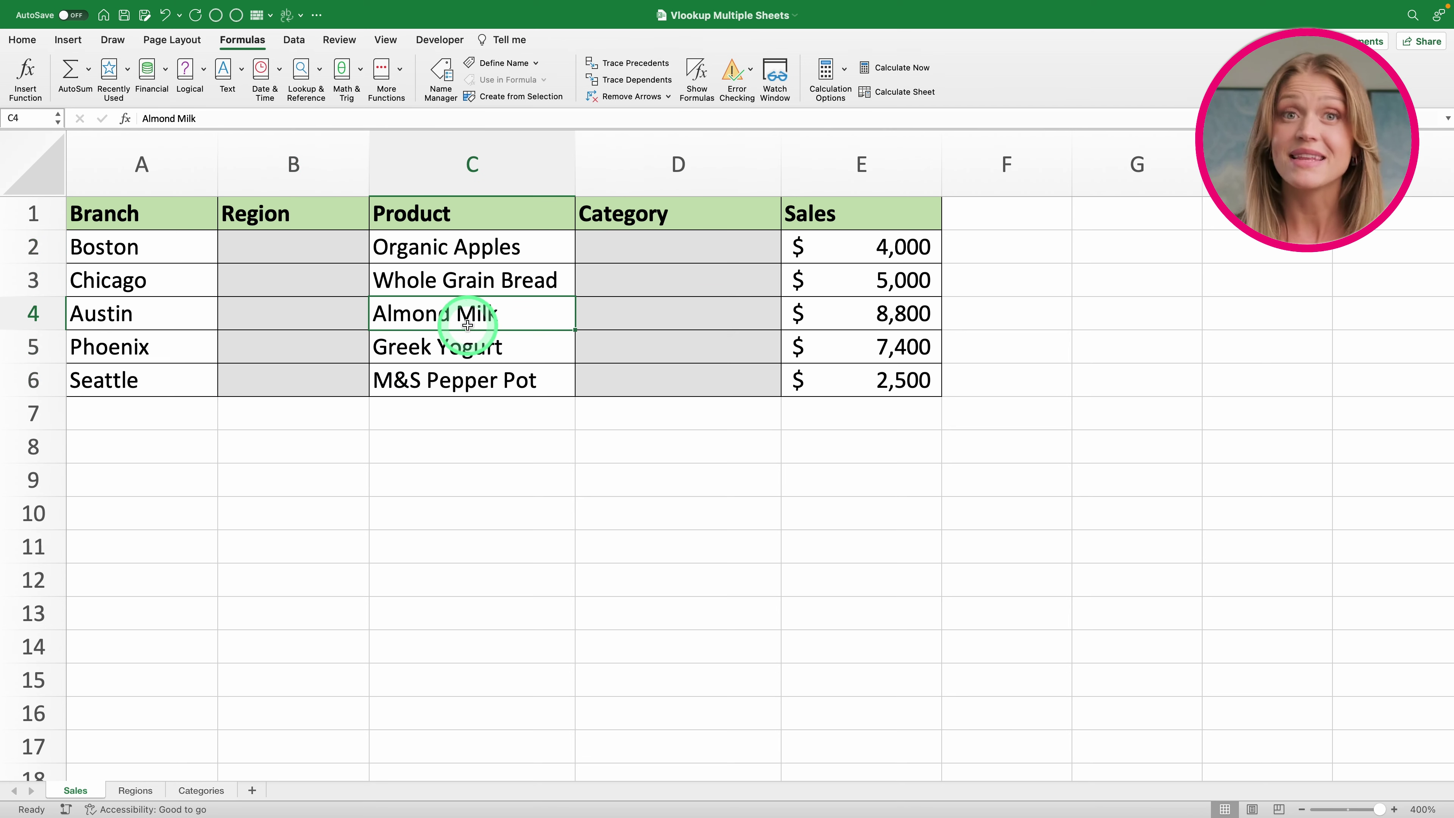
pyautogui.hotkey('ctrl', 't')
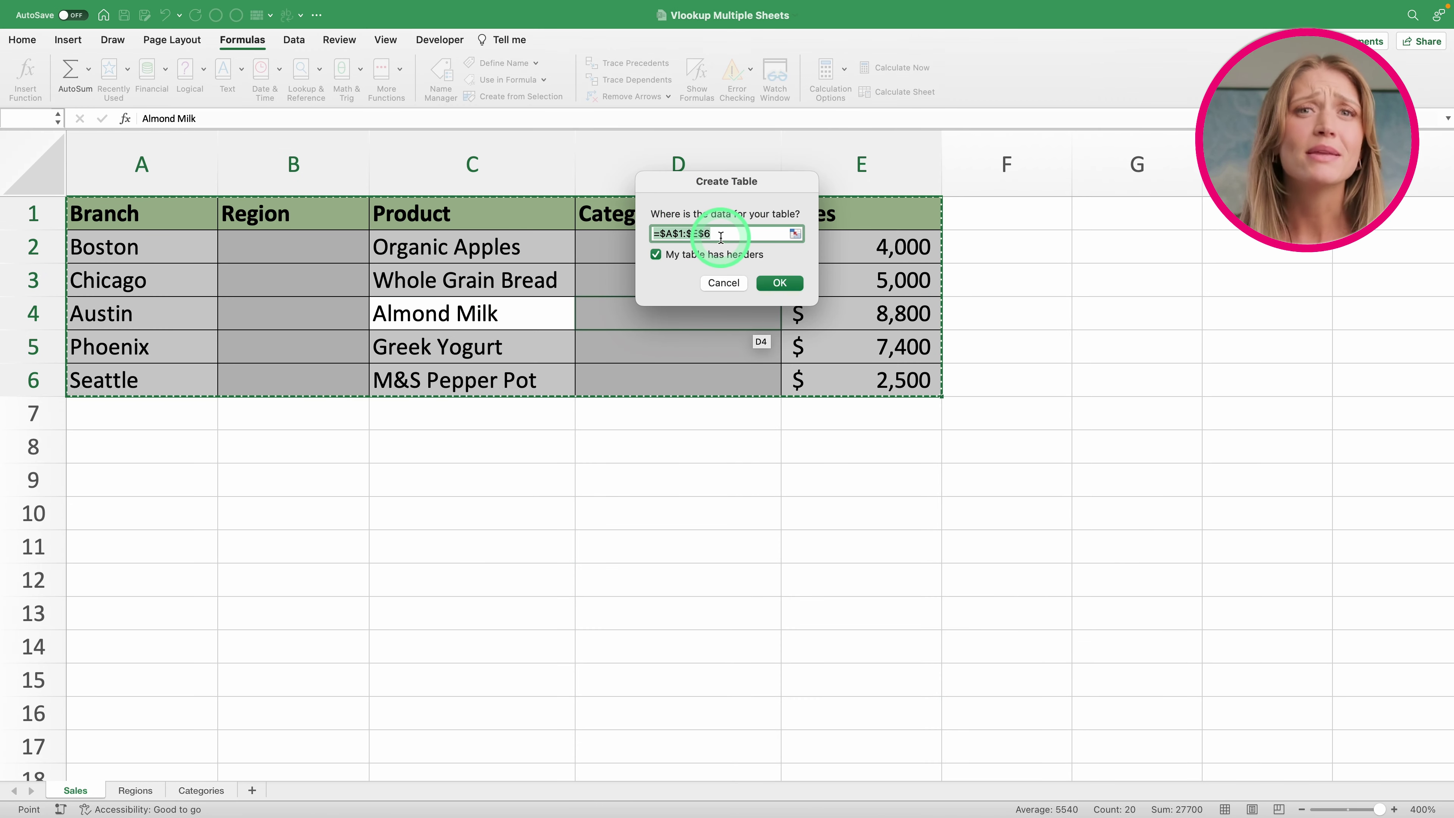
pyautogui.click(774, 287)
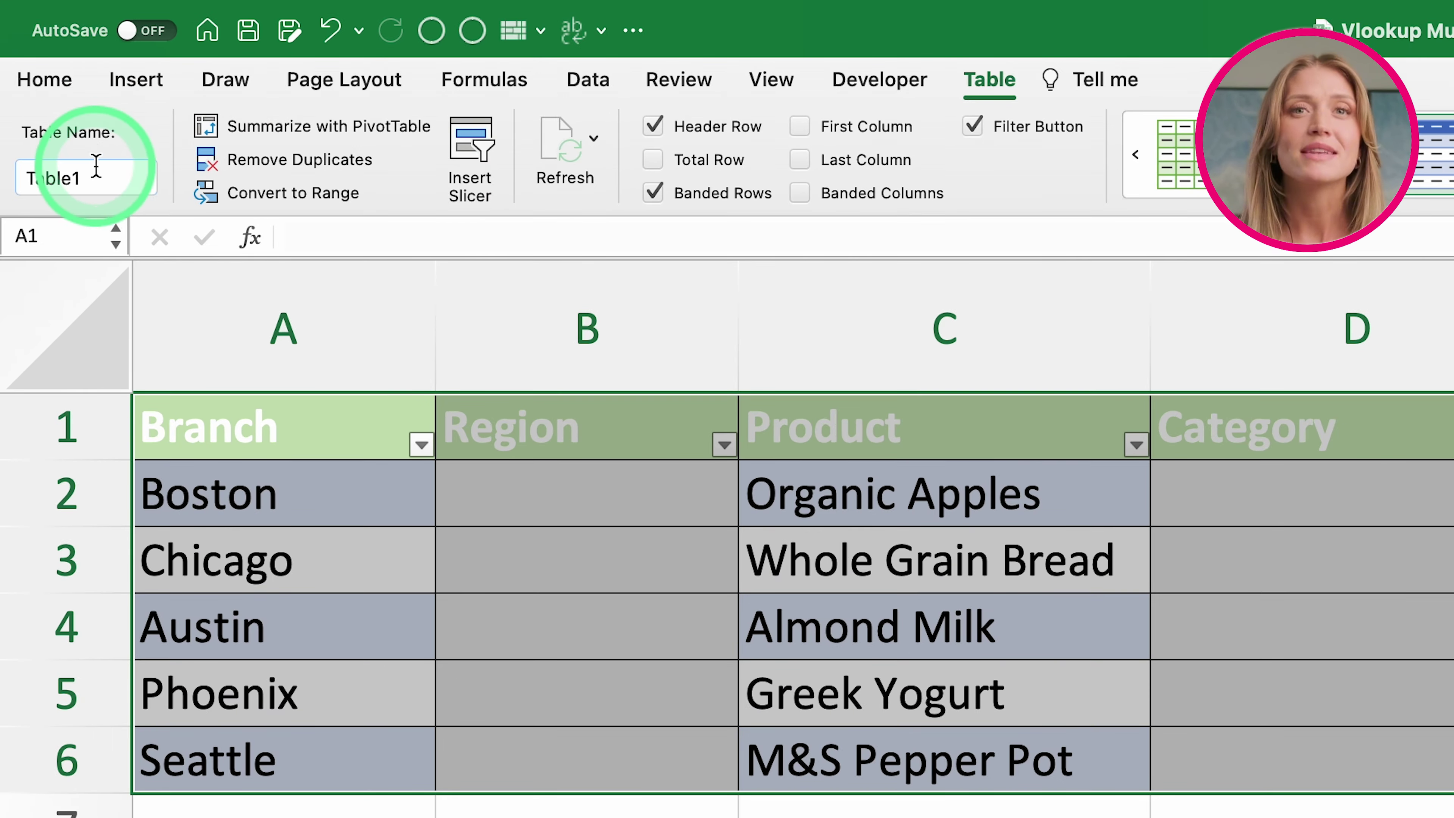
pyautogui.click(95, 172)
pyautogui.write('S')
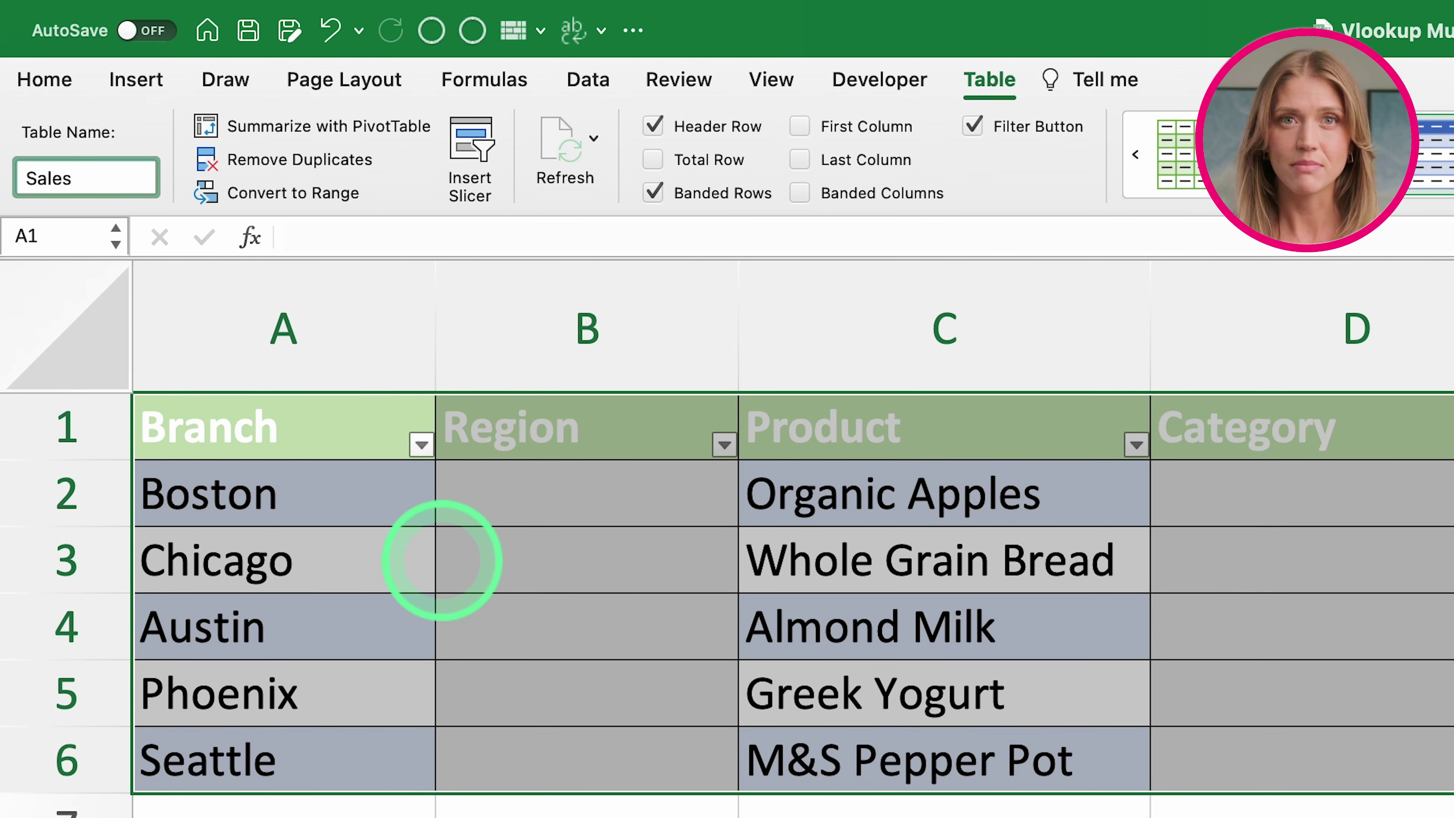
pyautogui.press('Return')
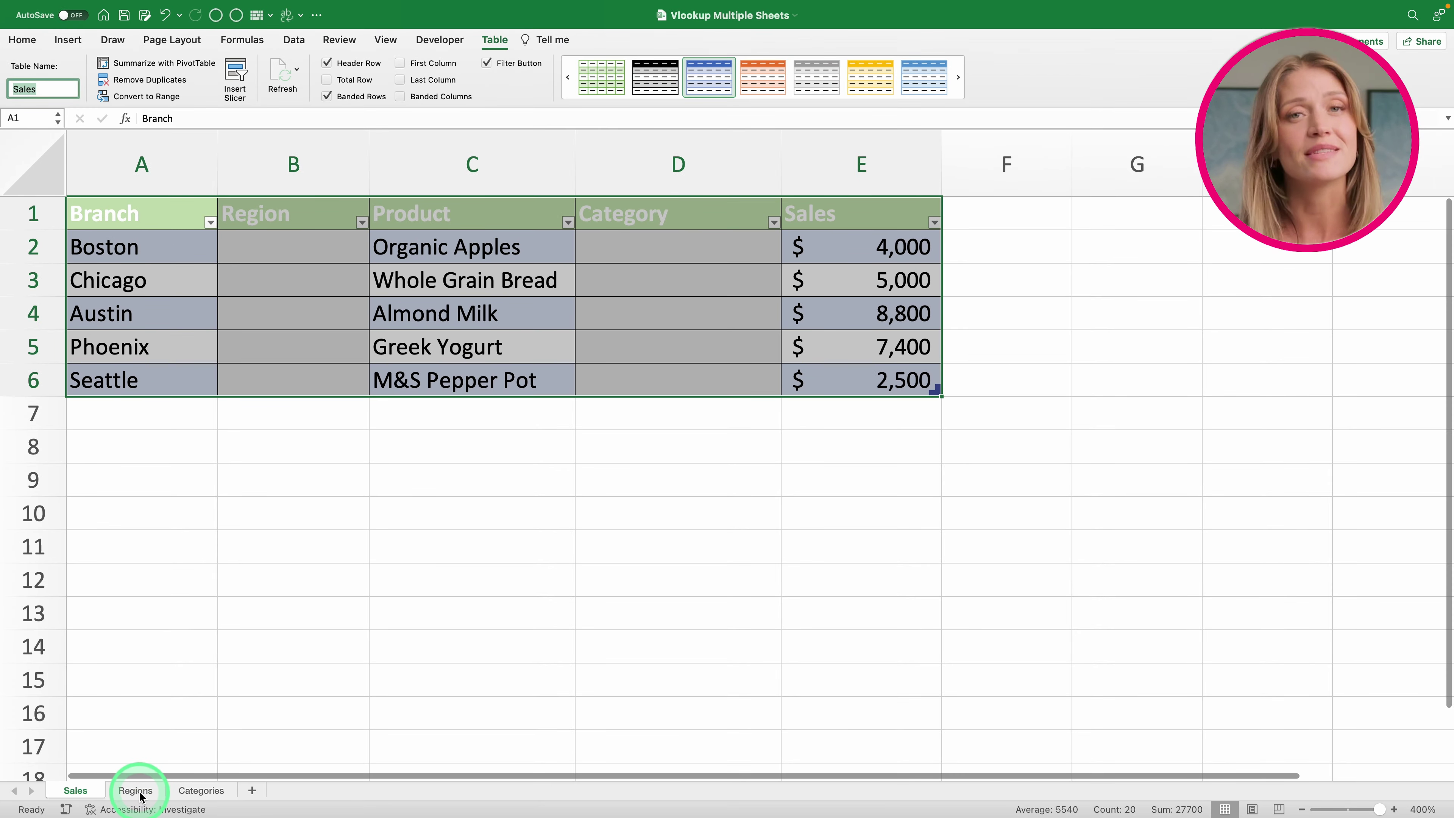
# - Convert A1:B6 on the Categories sheet into a table with headers and name its range "Categories"
pyautogui.click(140, 793)
pyautogui.click(202, 790)
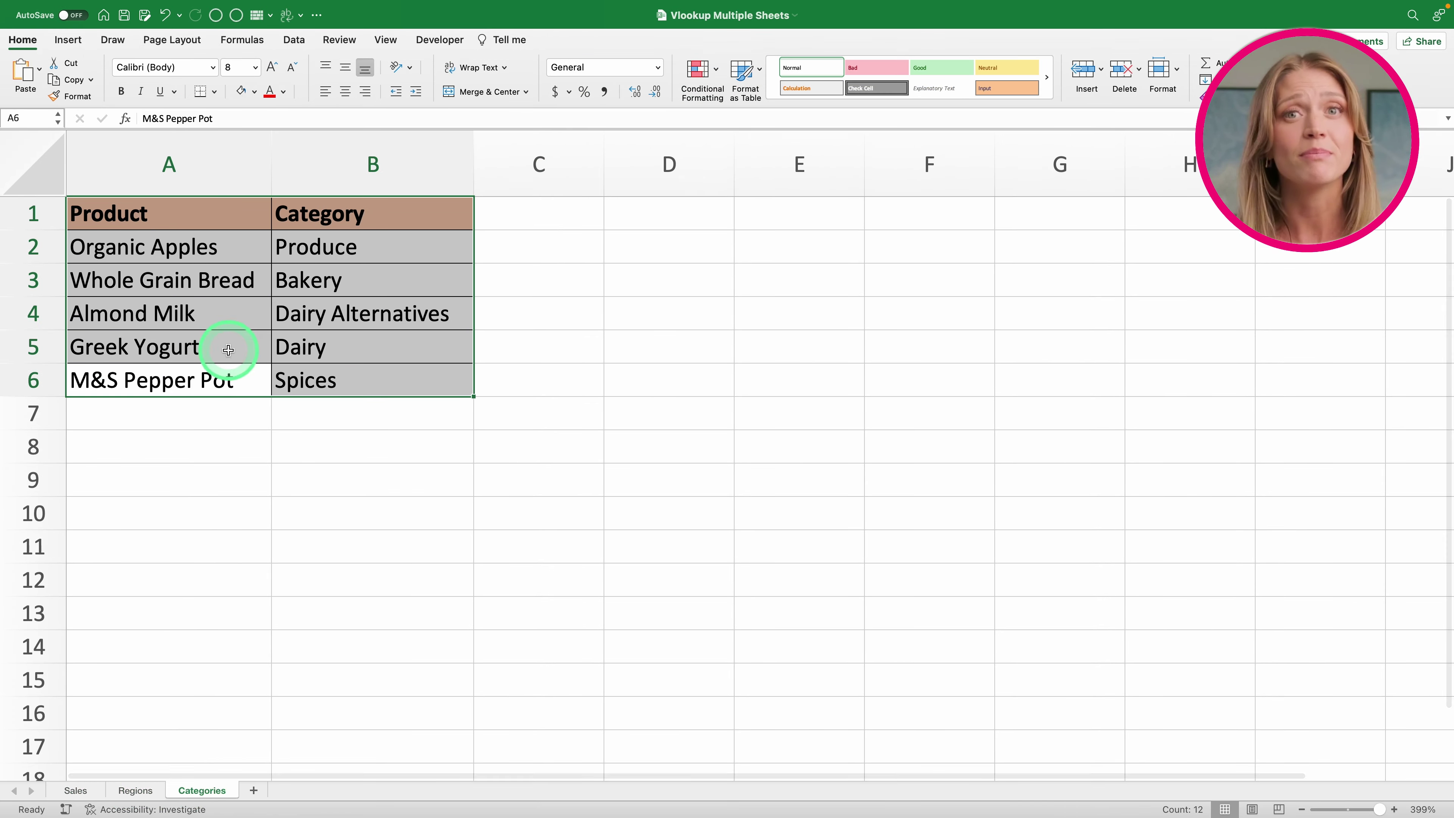
pyautogui.hotkey('ctrl', 't')
pyautogui.click(780, 282)
pyautogui.click(40, 117)
pyautogui.write('Ca')
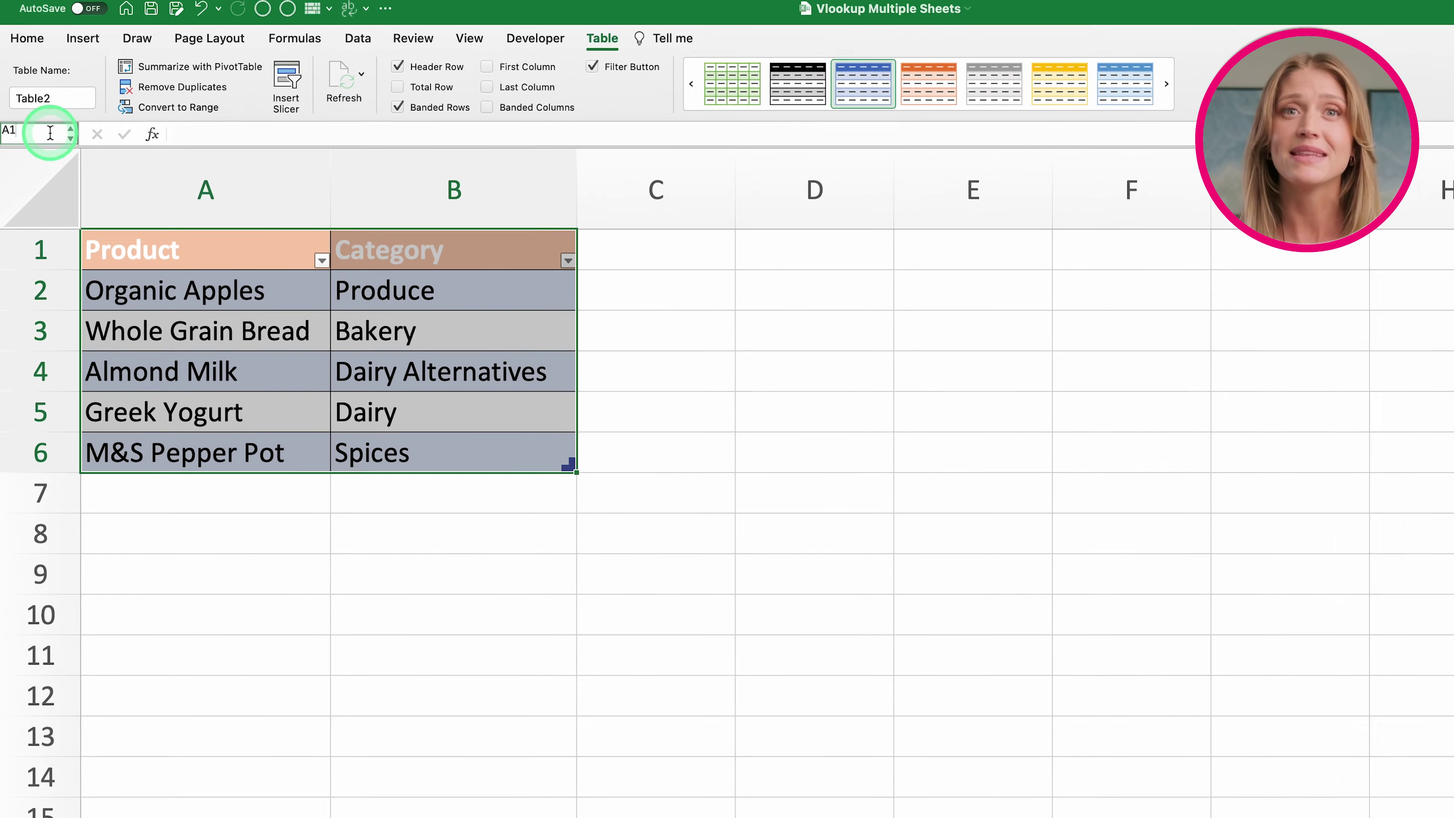
pyautogui.click(40, 117)
pyautogui.write('C')
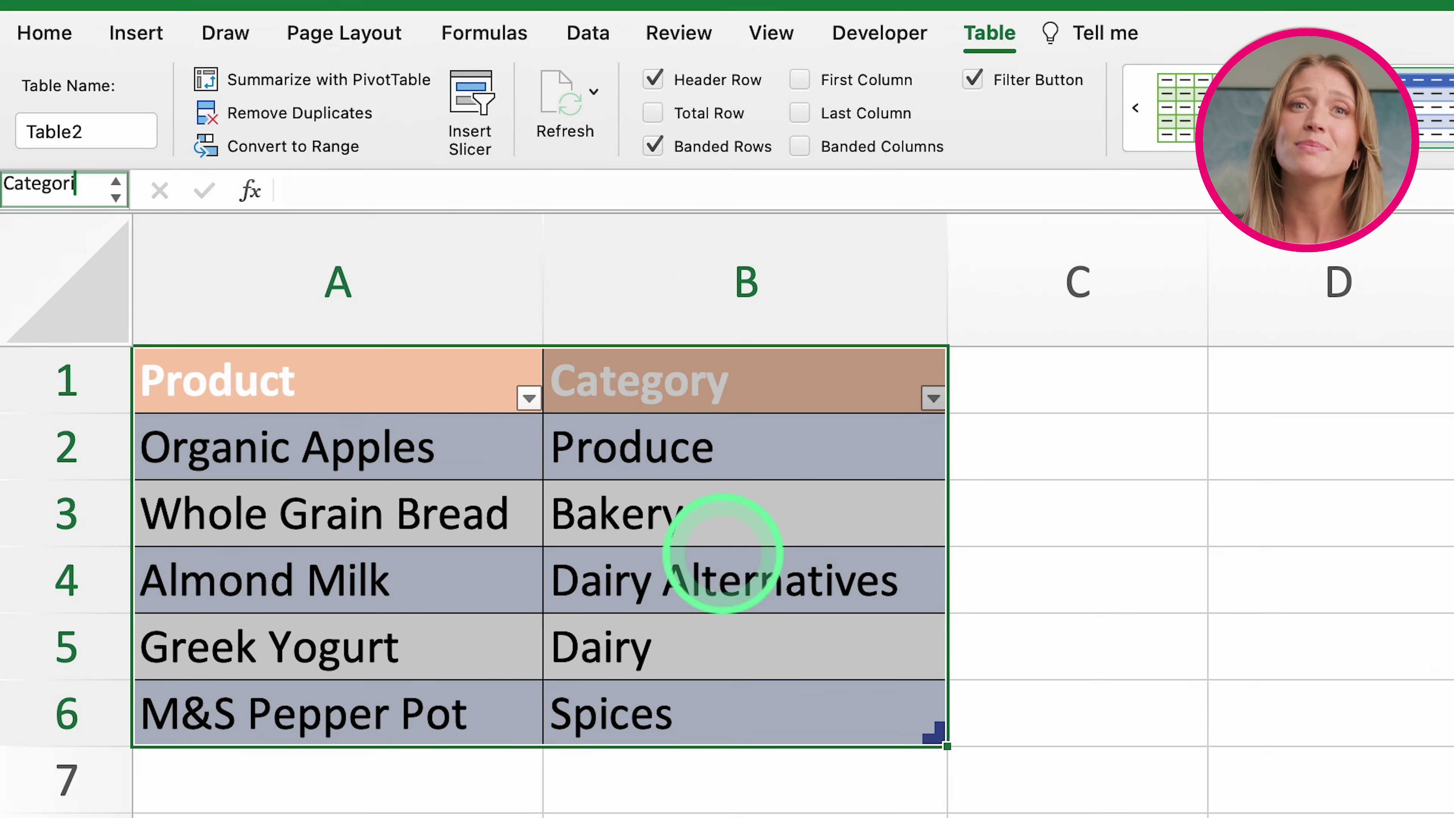
pyautogui.press('Return')
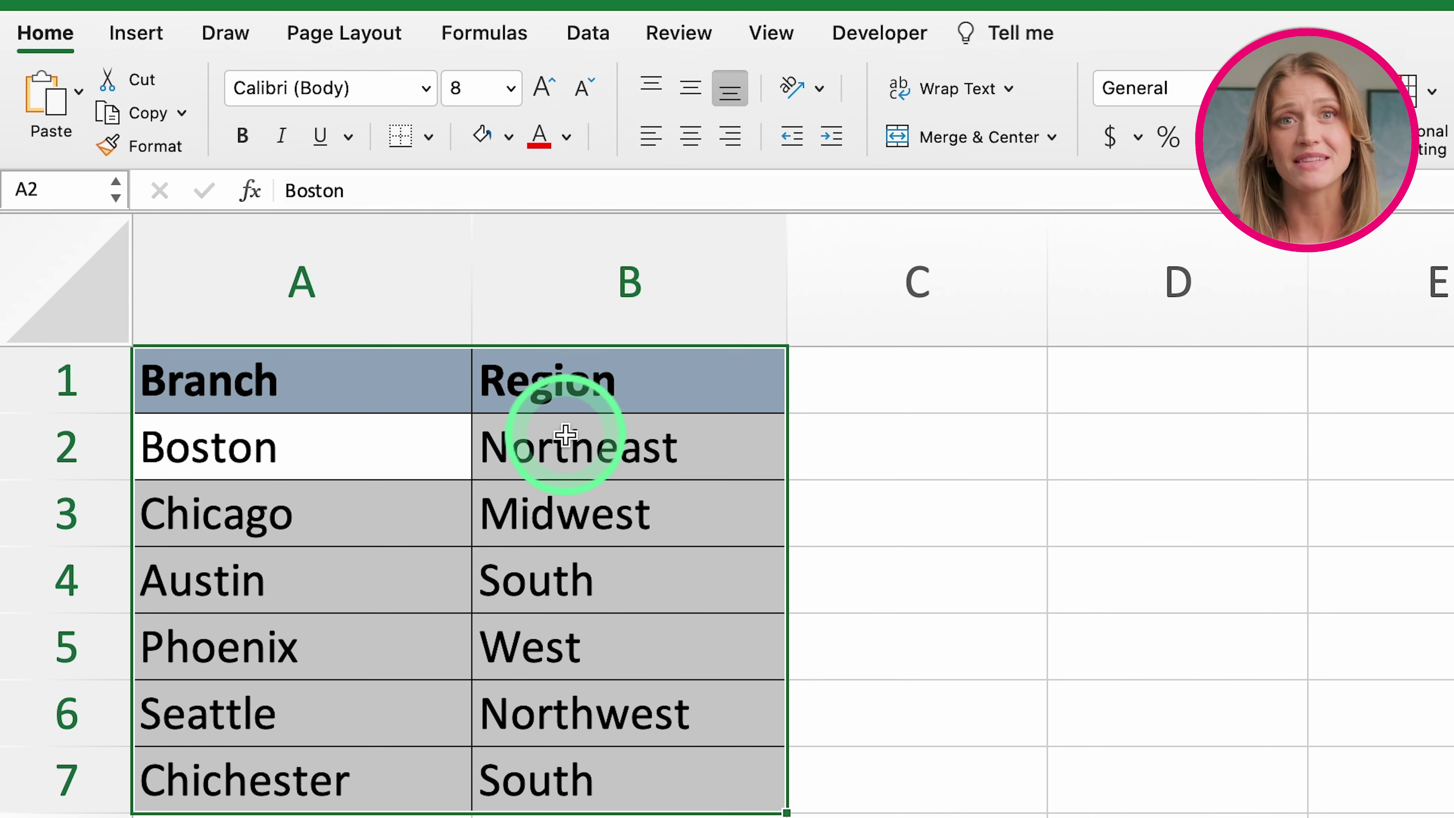
# - Convert A1:B7 on the Regions sheet into a table with headers and name its range "Regions"
pyautogui.hotkey('ctrl', 't')
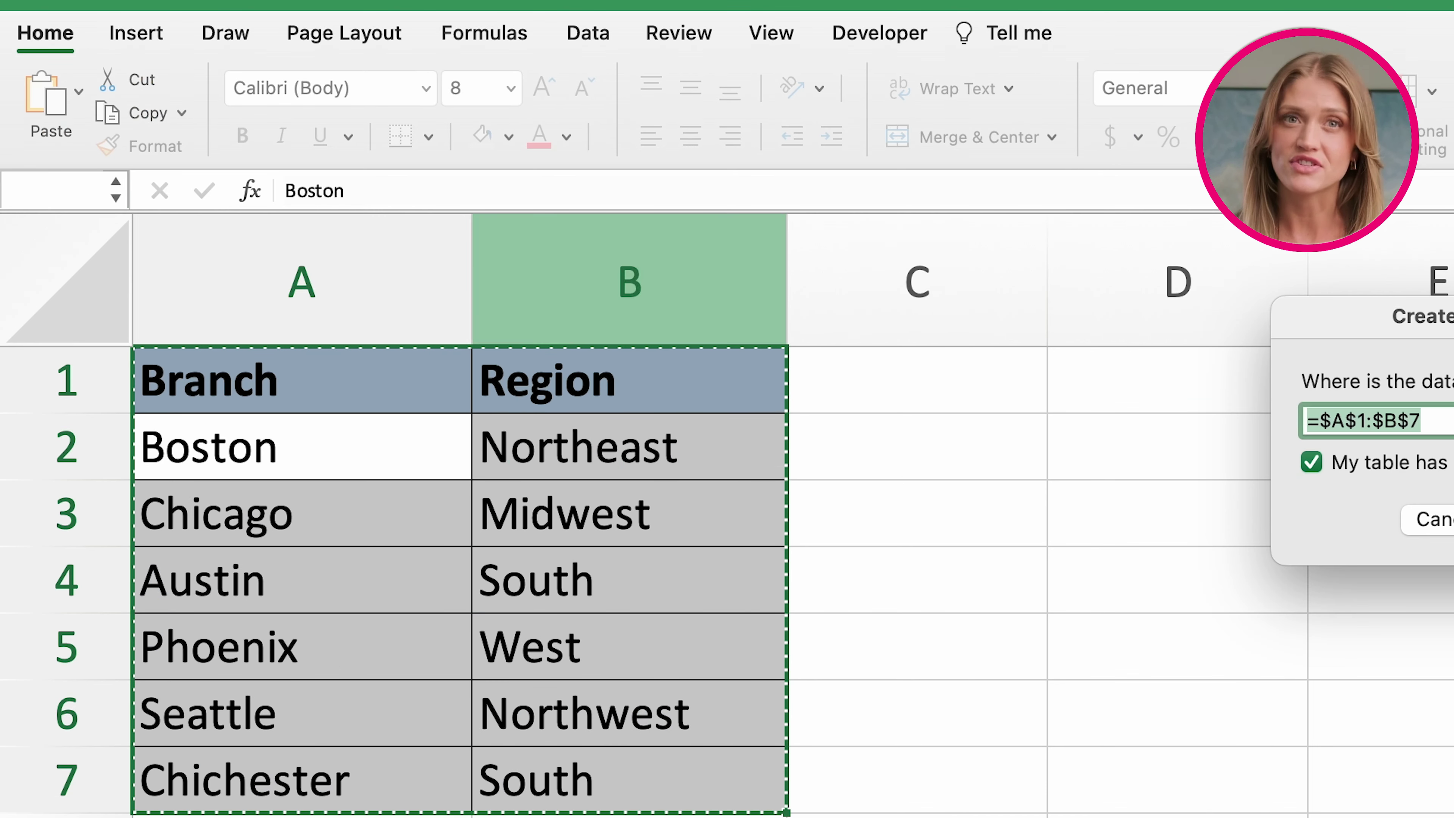
pyautogui.press('Return')
pyautogui.click(86, 189)
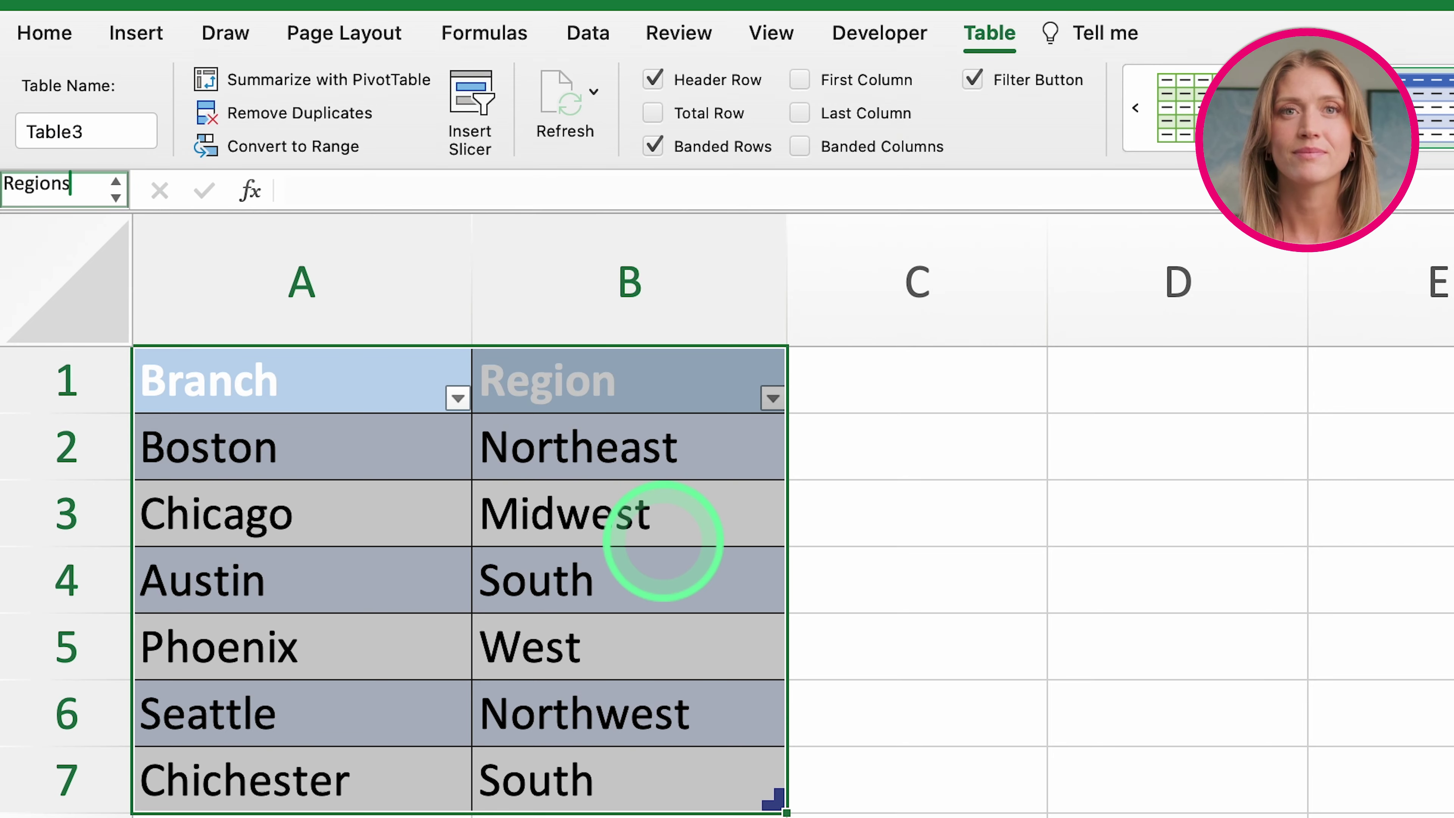
pyautogui.write('Regions')
pyautogui.press('Return')
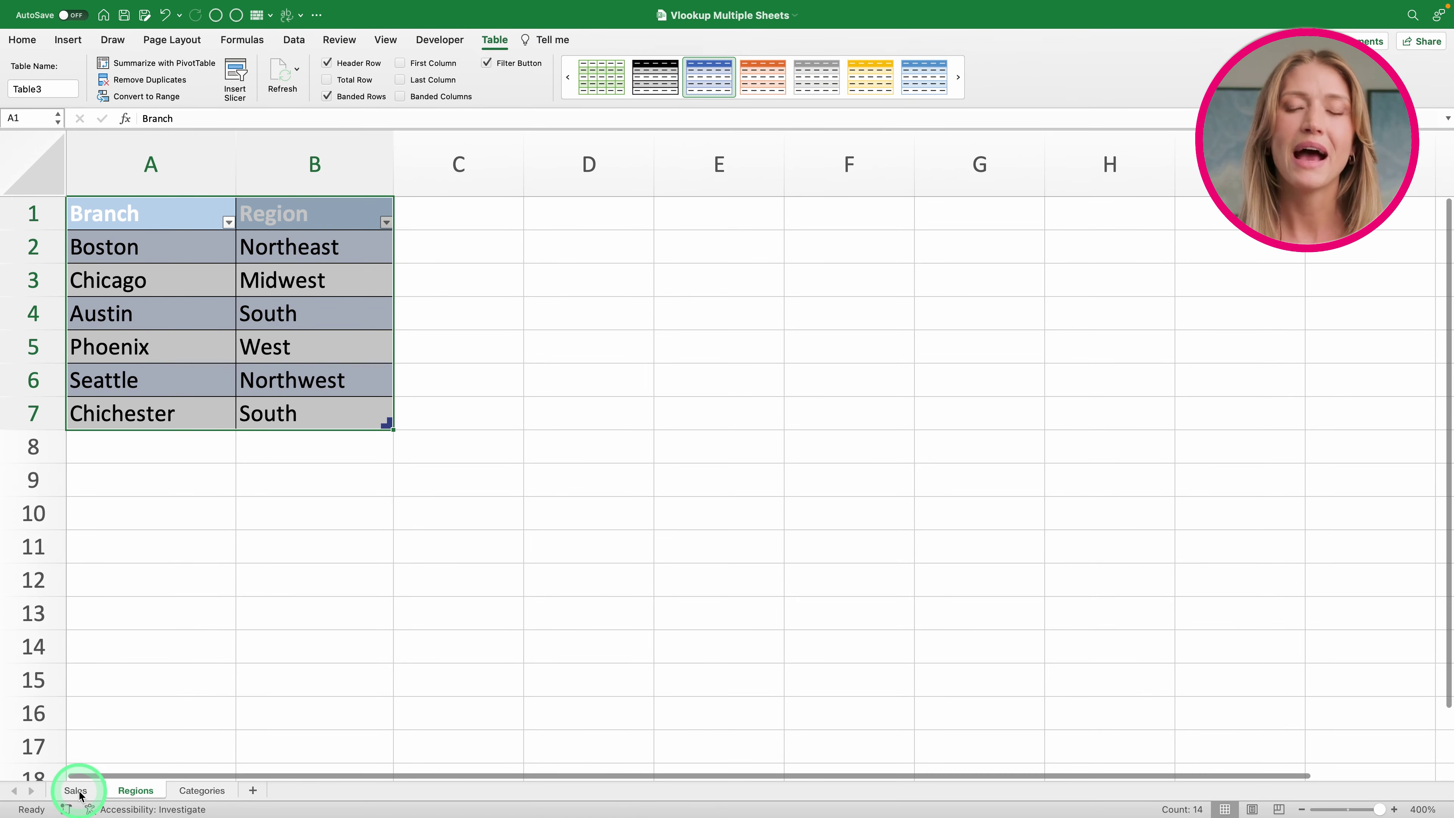
# - Return to the Sales sheet and start a formula in Region cell B2 of the table
pyautogui.click(76, 790)
pyautogui.click(412, 350)
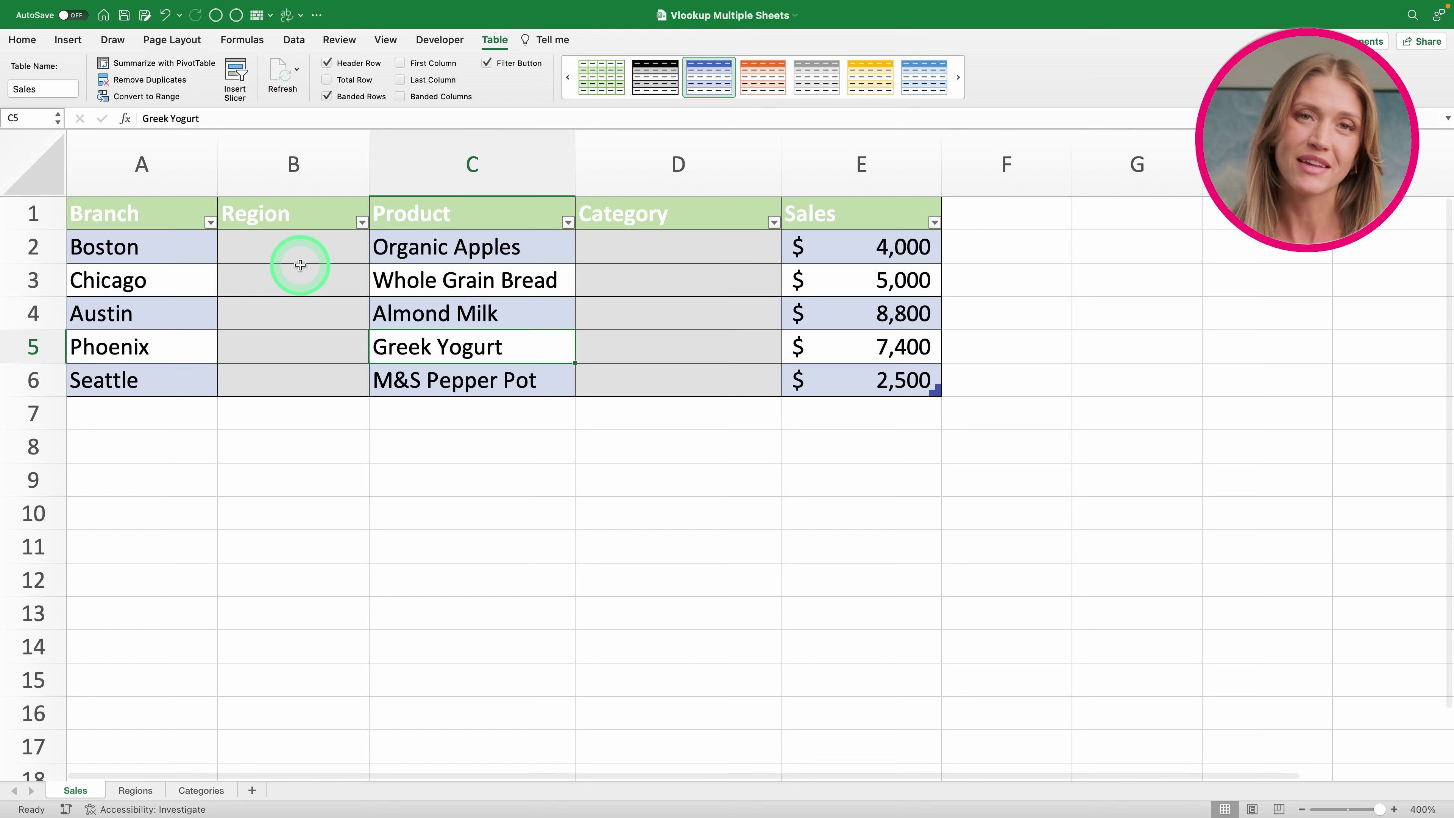
pyautogui.click(298, 258)
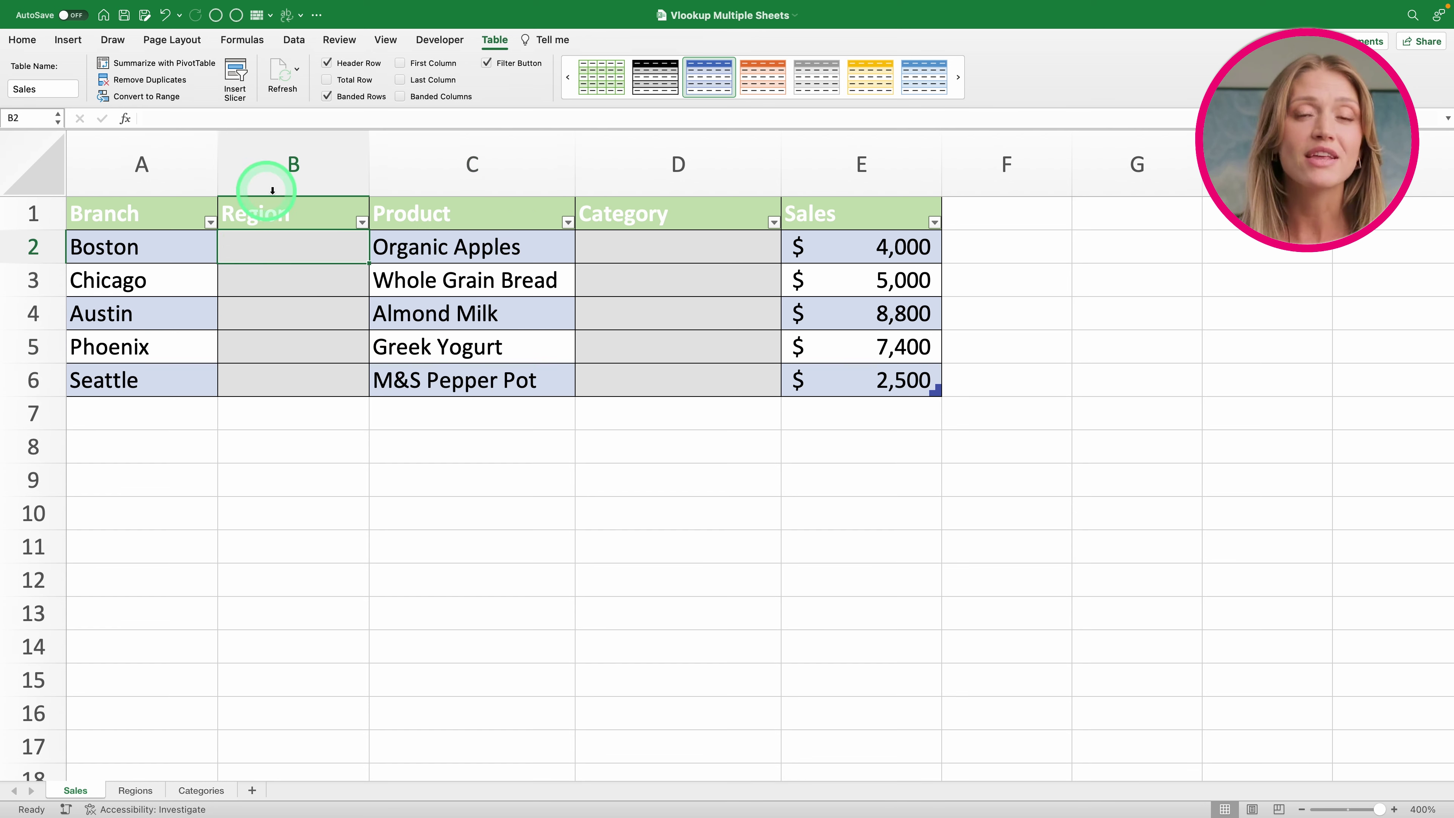
pyautogui.write('=')
pyautogui.click(163, 245)
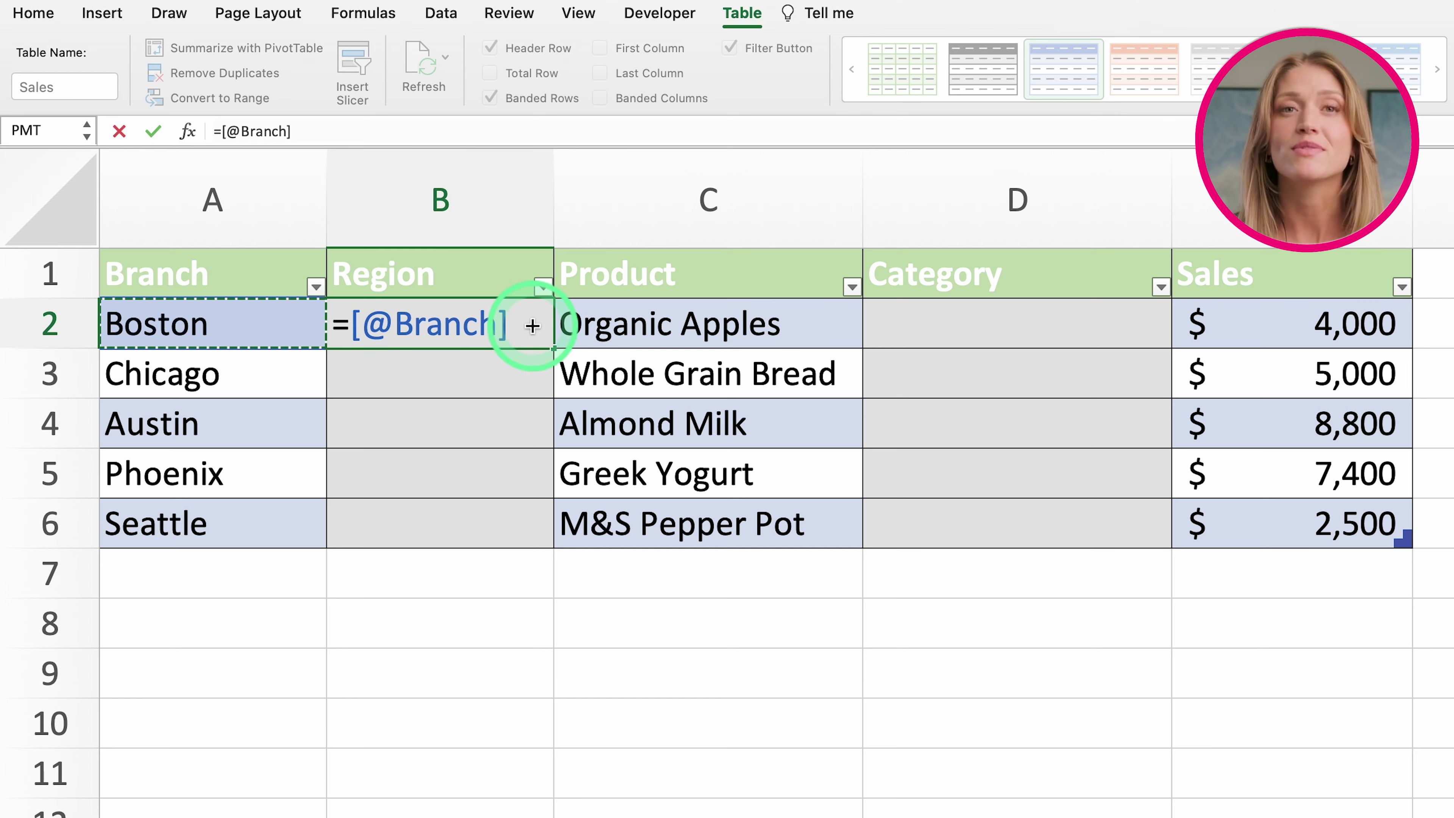
pyautogui.press('BackSpace')
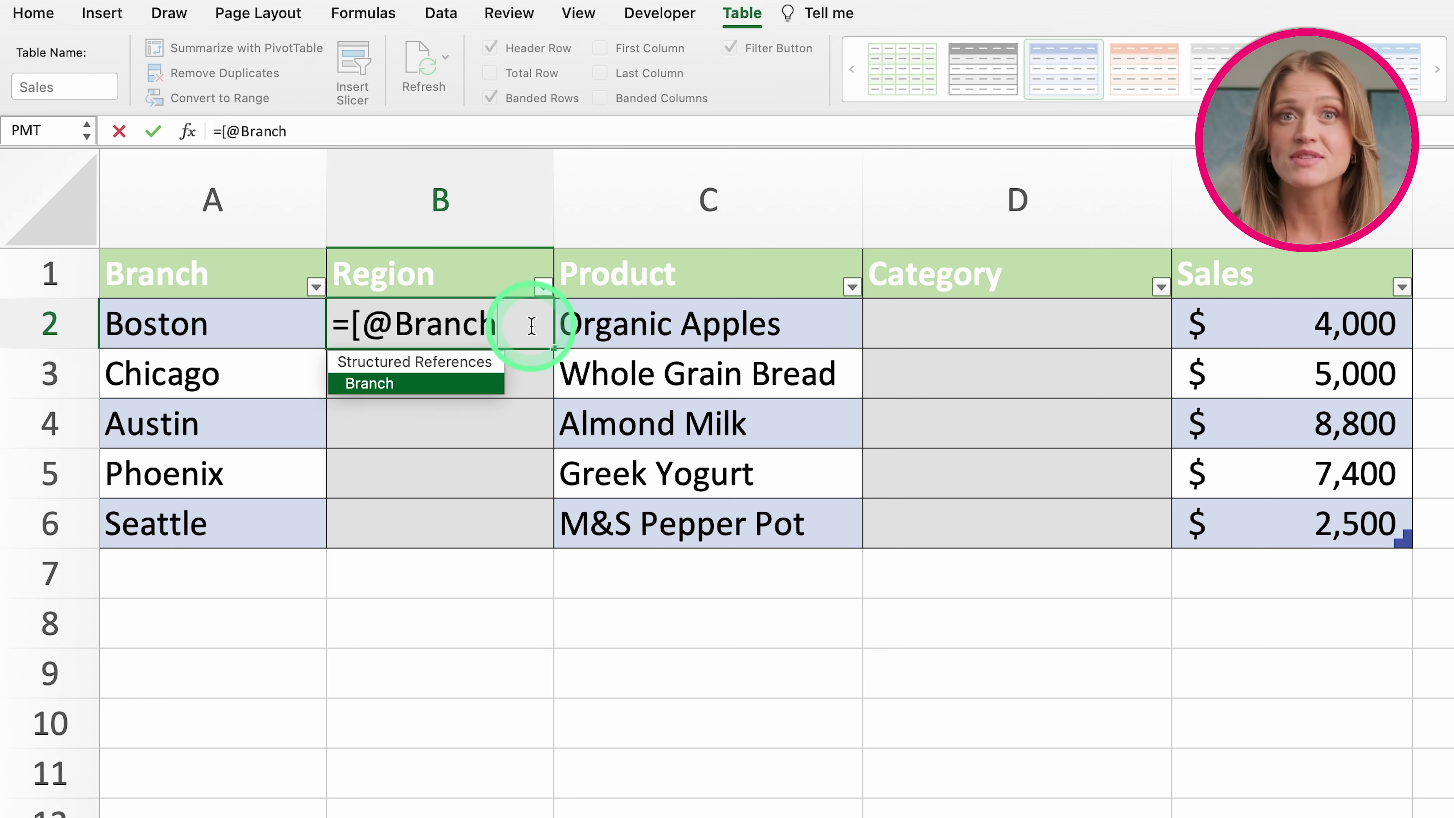
pyautogui.press('BackSpace')
pyautogui.press('BackSpace')
pyautogui.press('BackSpace')
pyautogui.press('BackSpace')
pyautogui.press('BackSpace')
pyautogui.write('VLOOKUP(')
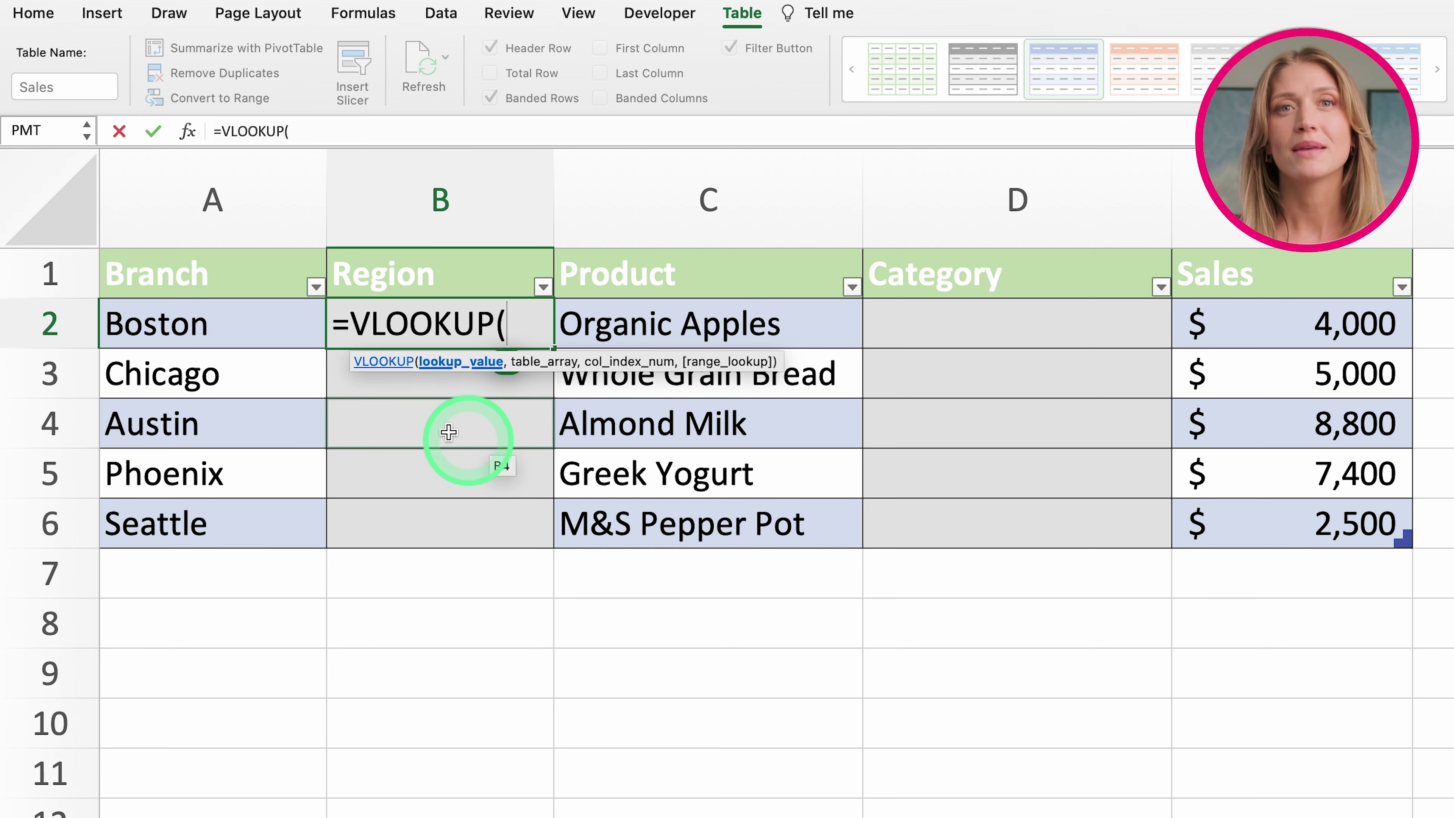
pyautogui.click(271, 332)
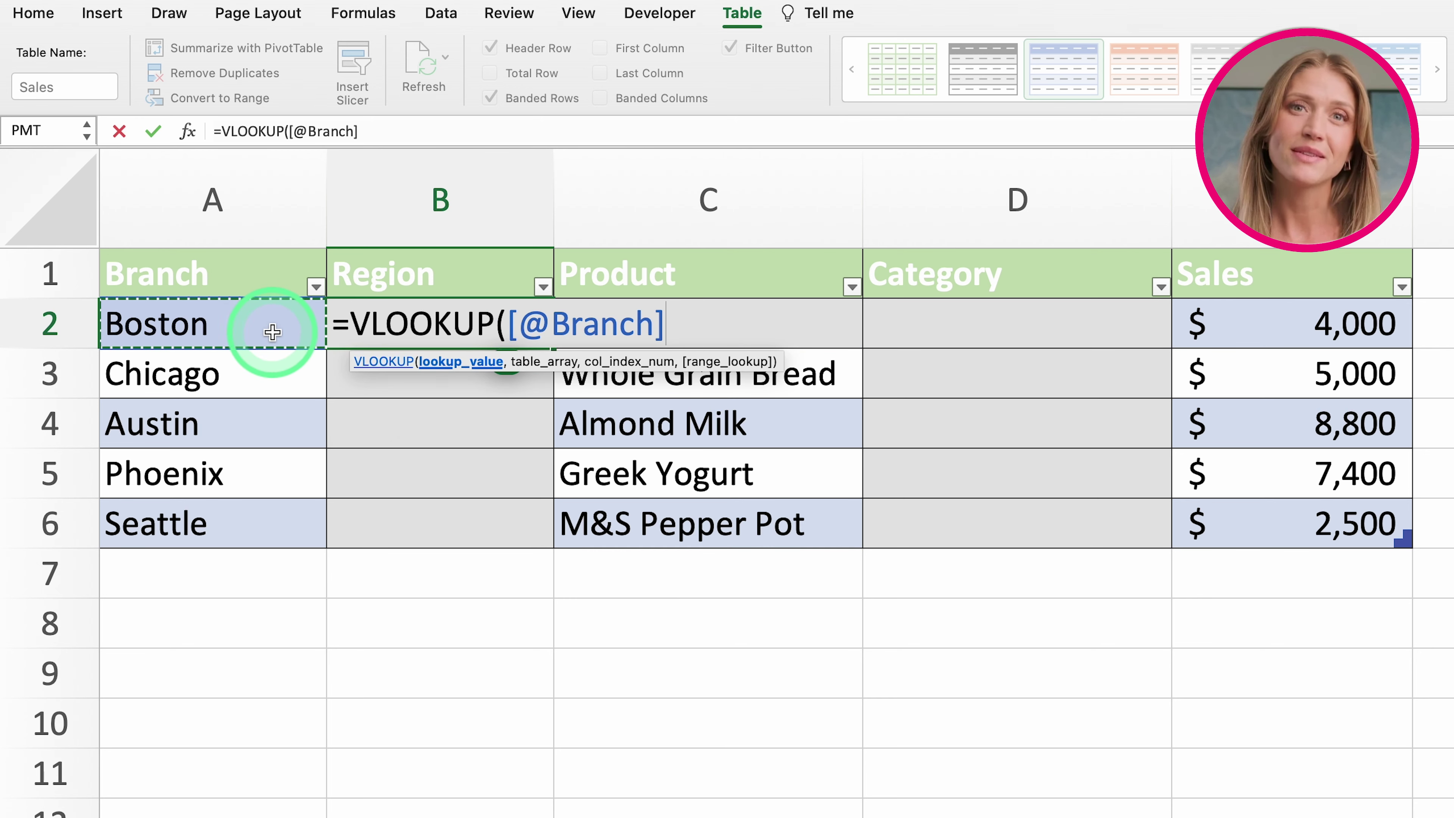
pyautogui.write(',')
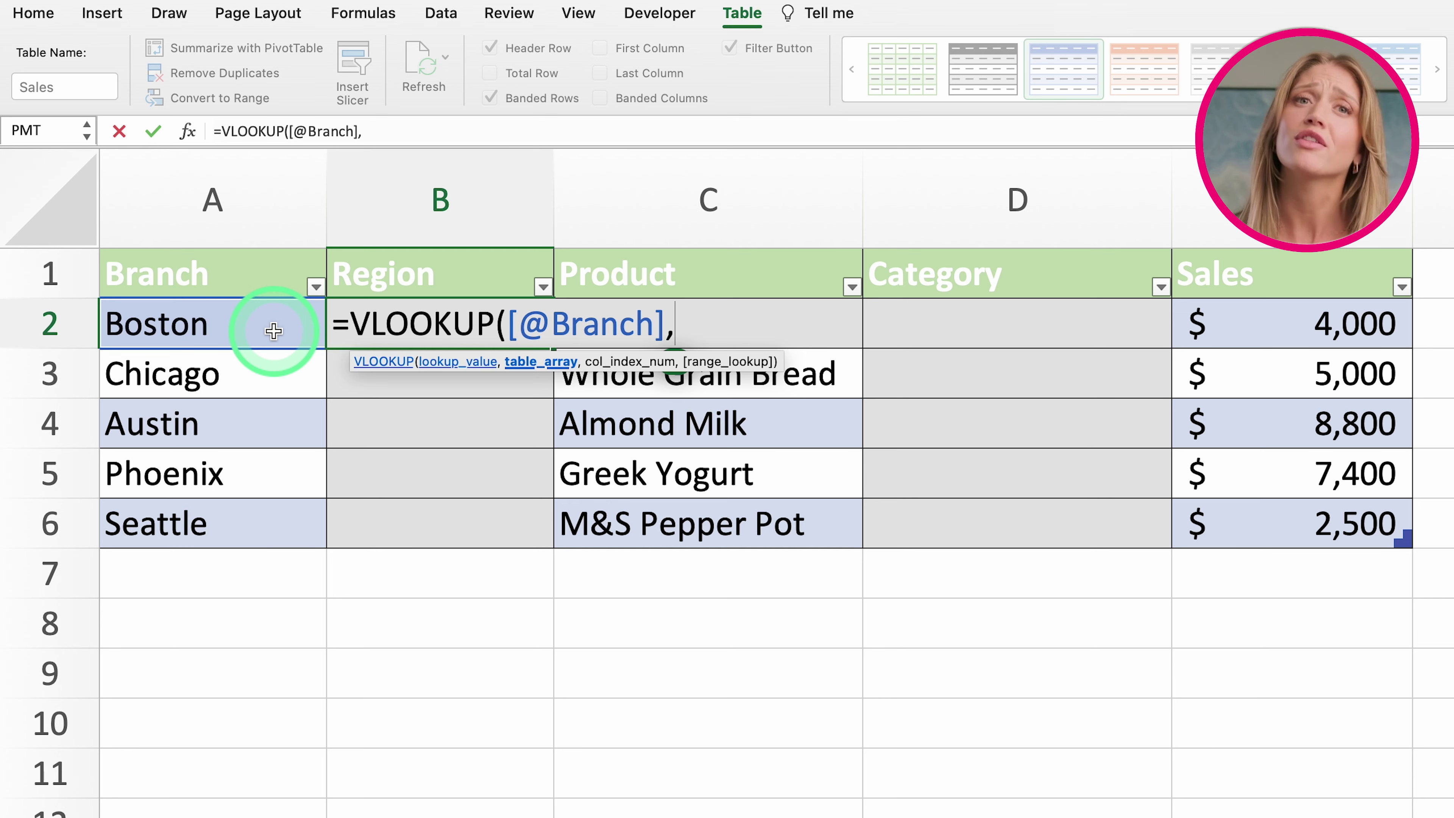
pyautogui.write('R')
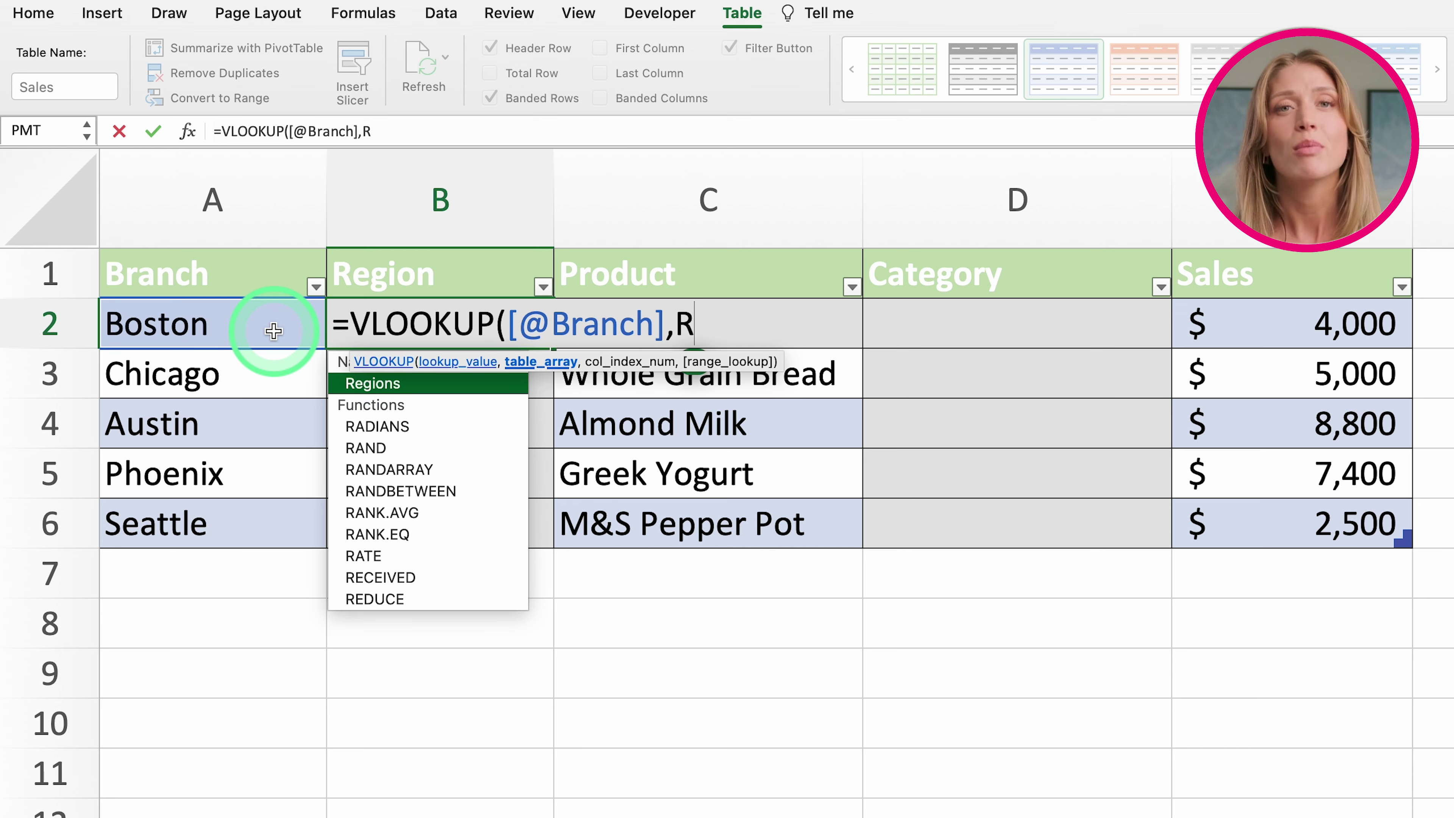
pyautogui.write('egions')
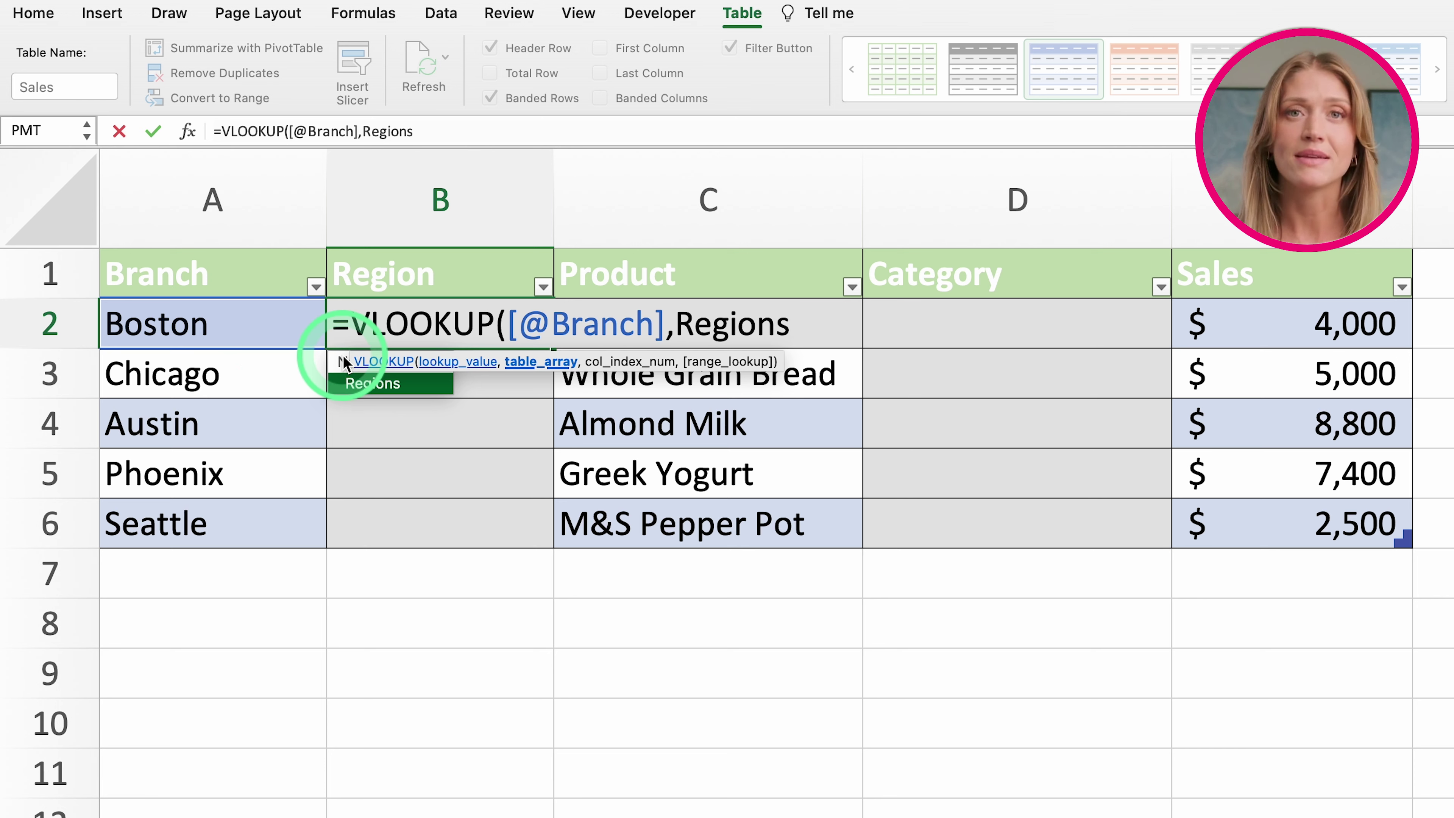
pyautogui.write(',2')
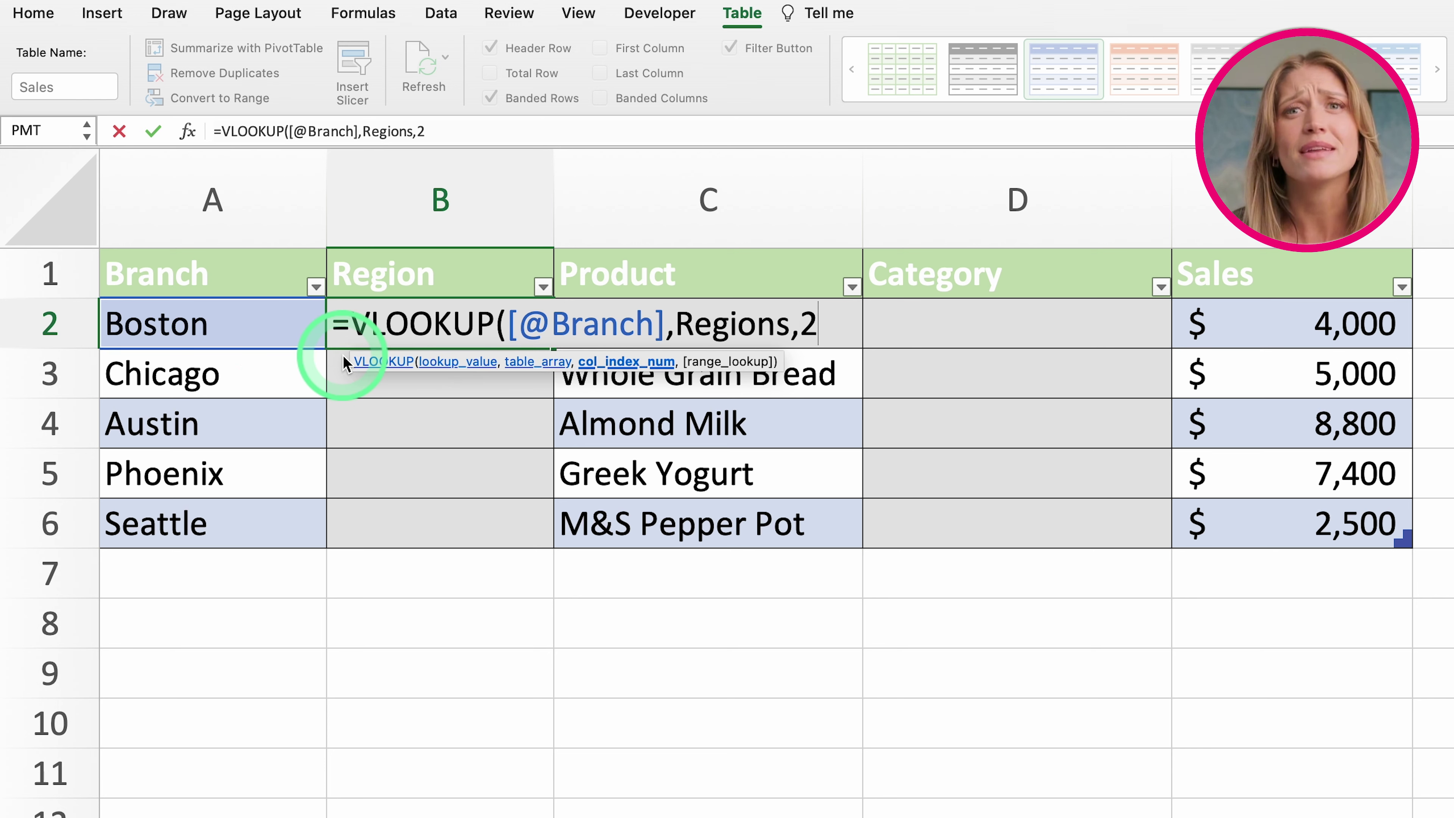
pyautogui.write(',0)')
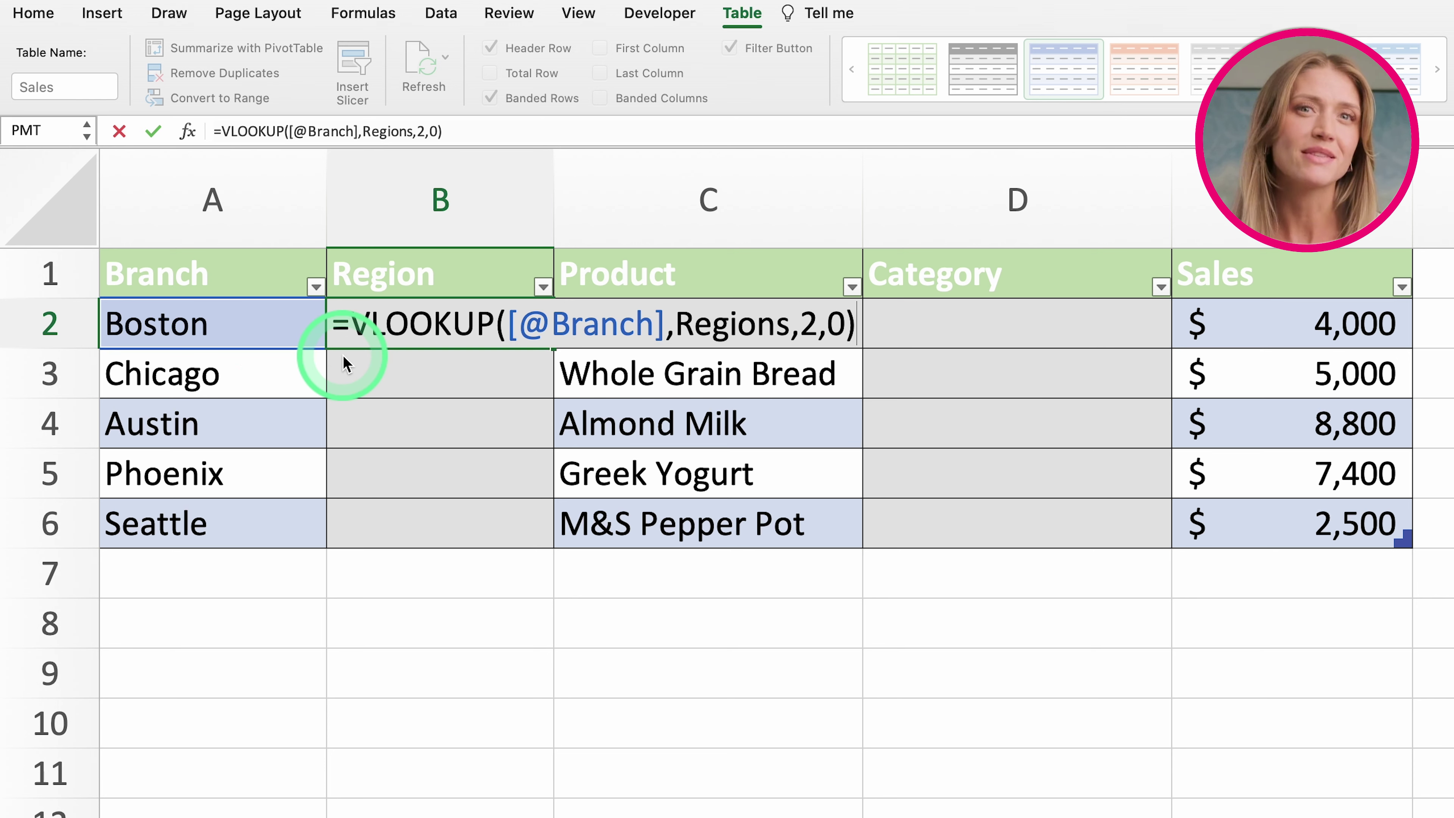
pyautogui.press('Return')
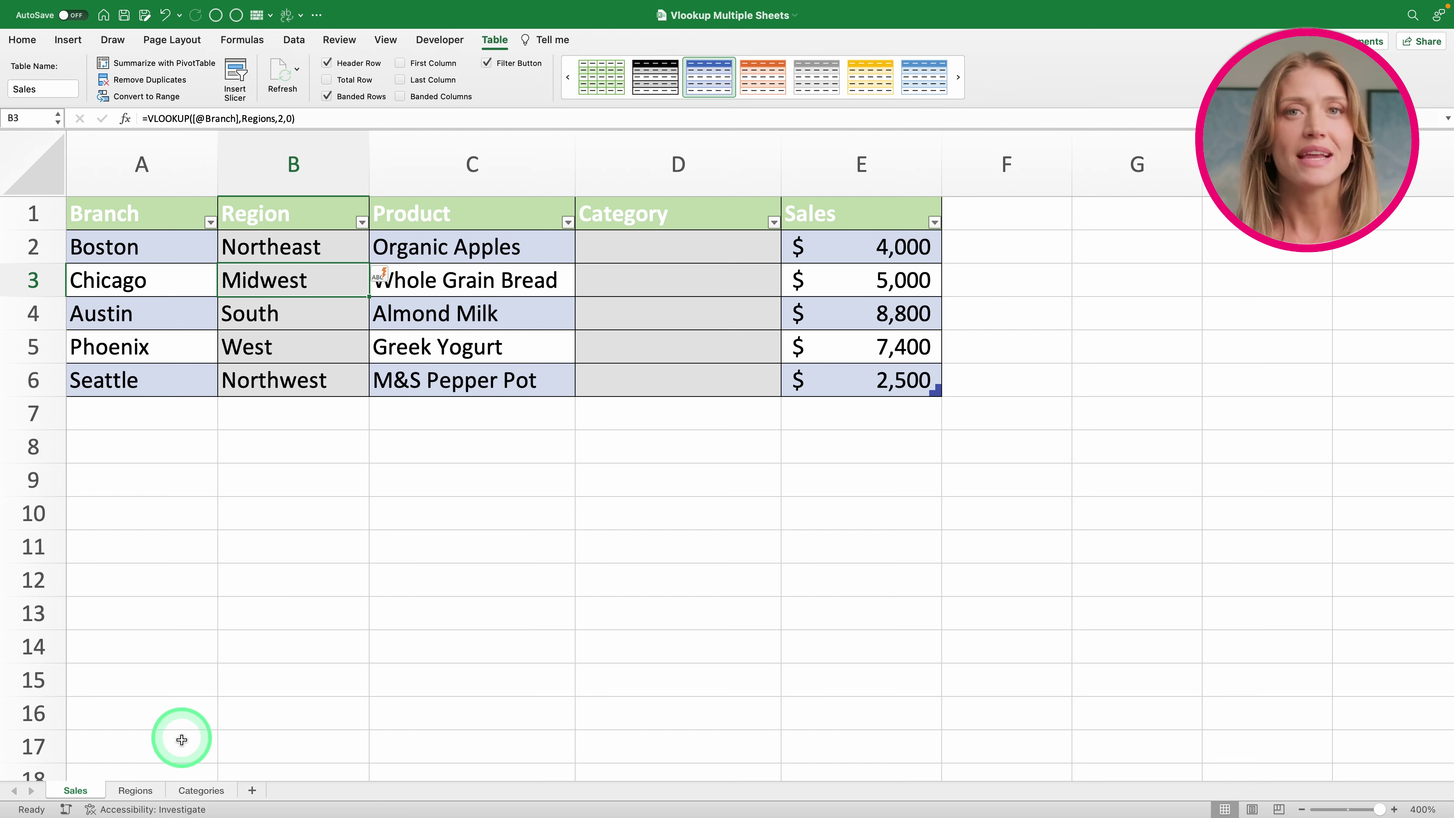
# - Insert a row above Seattle in the Regions sheet's table and enter branch Manchester with region North
pyautogui.click(147, 791)
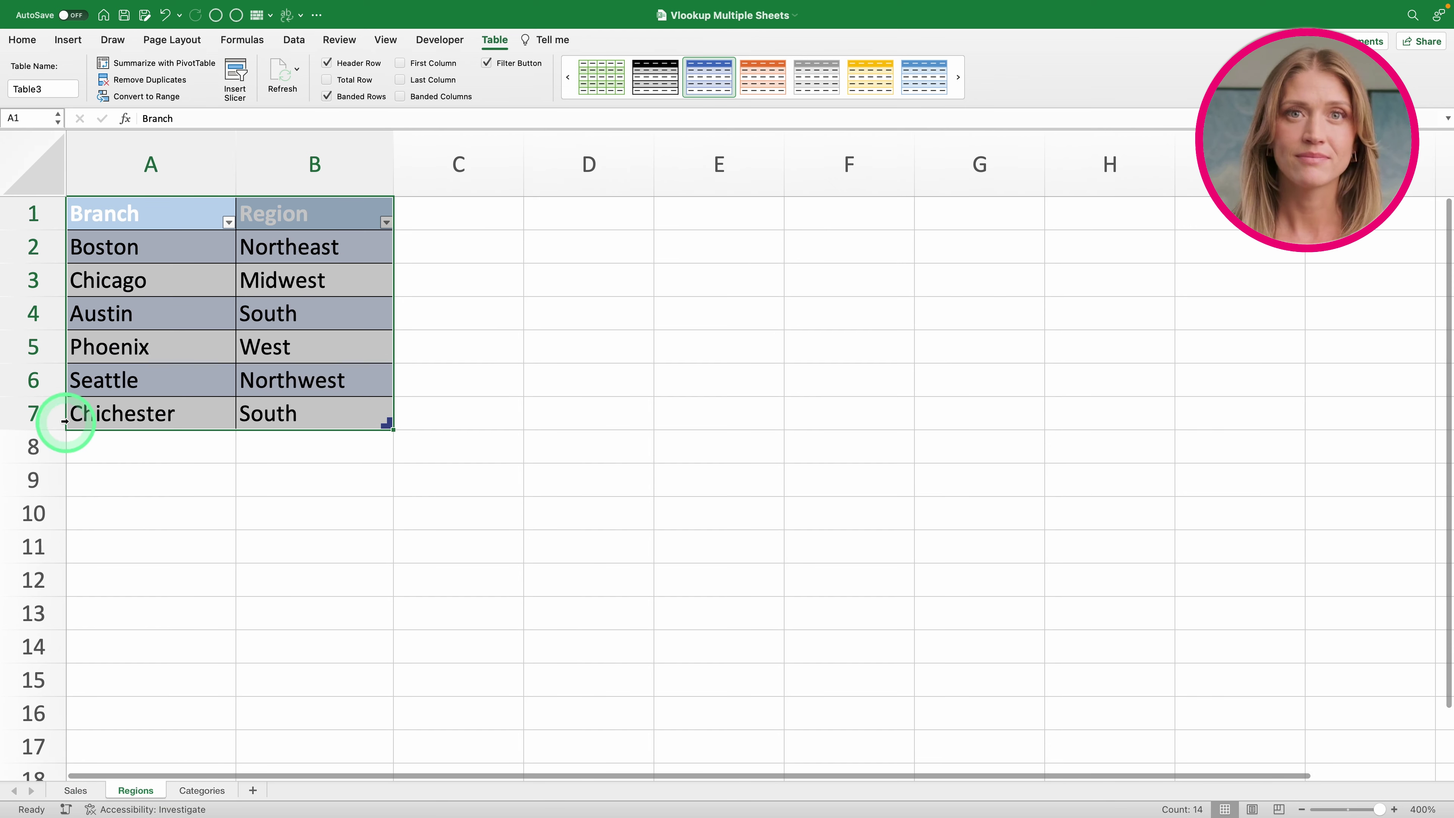
pyautogui.click(48, 385)
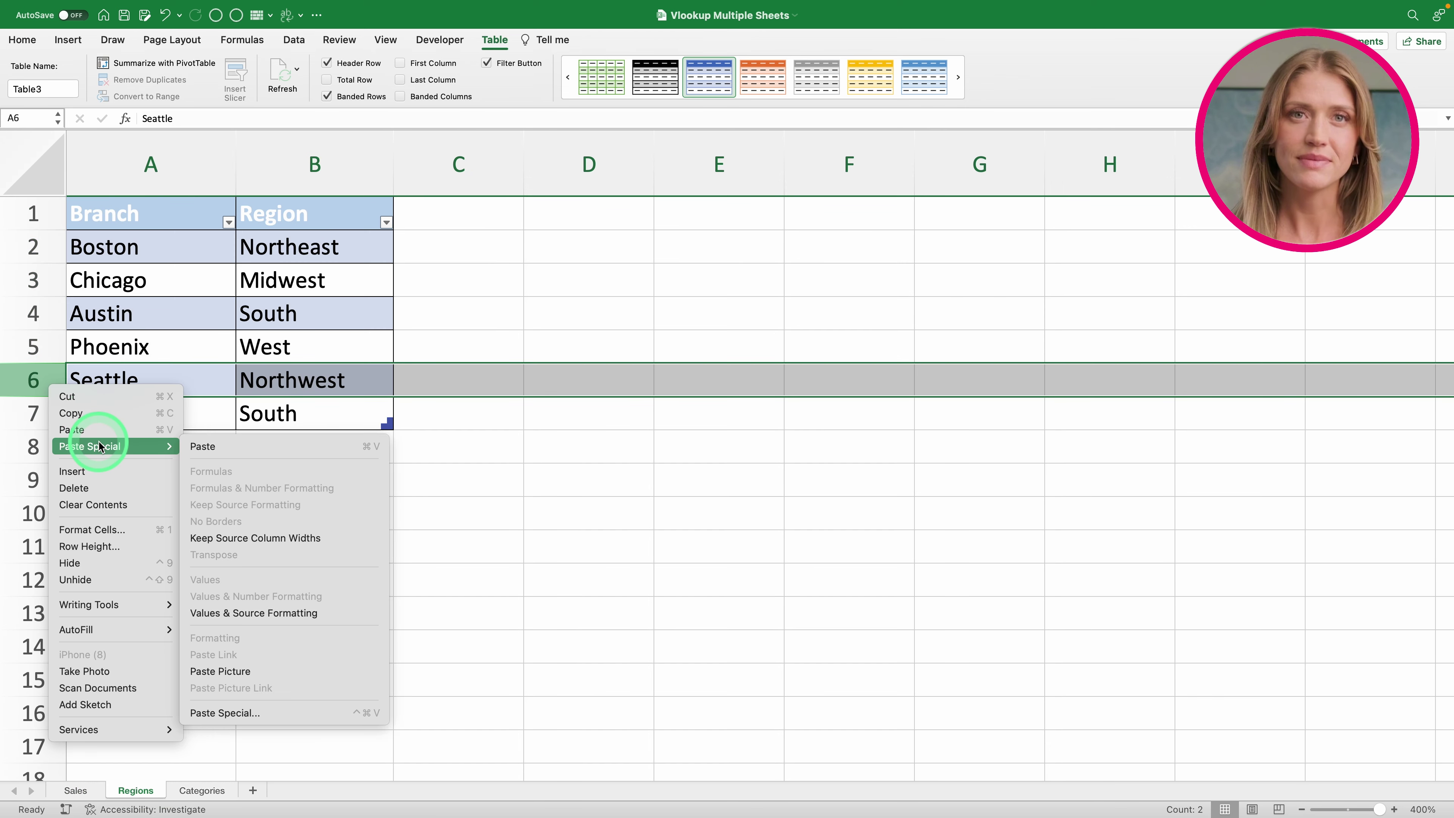
pyautogui.click(136, 376)
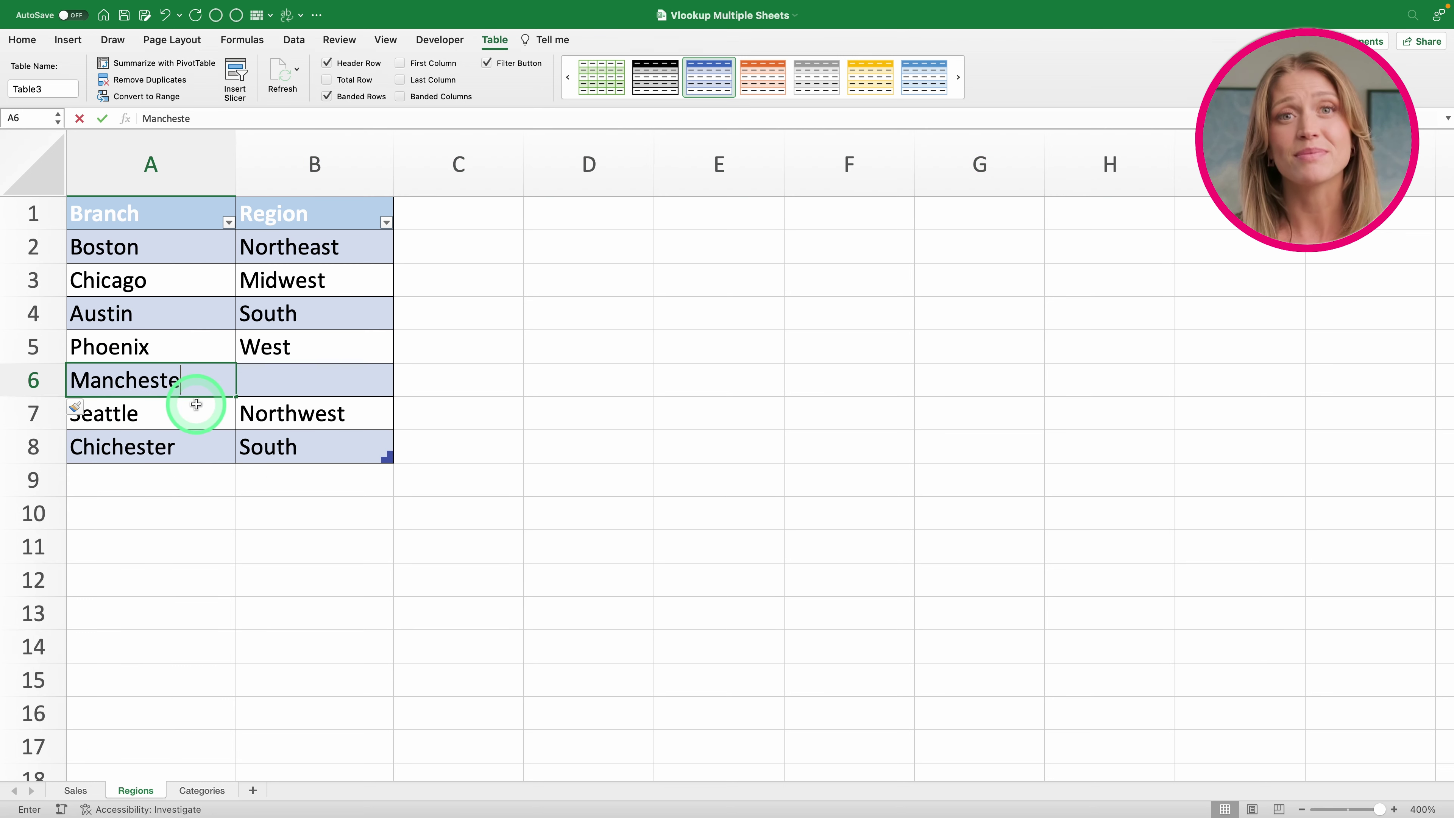
pyautogui.press('Tab')
pyautogui.write('North')
pyautogui.press('Return')
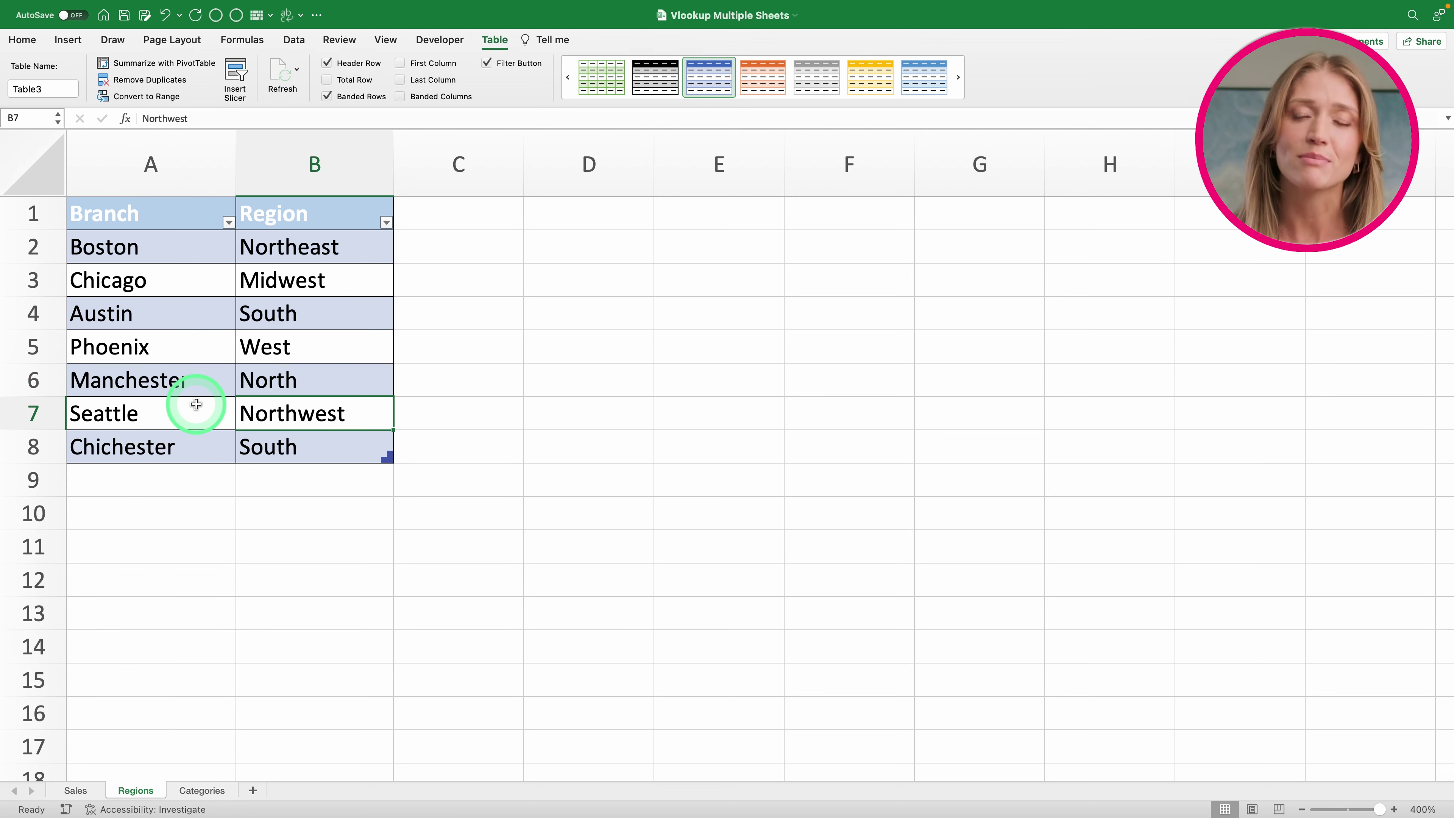
# - On the Sales sheet, replace the branch in A5 with Manchester
pyautogui.click(80, 794)
pyautogui.click(131, 348)
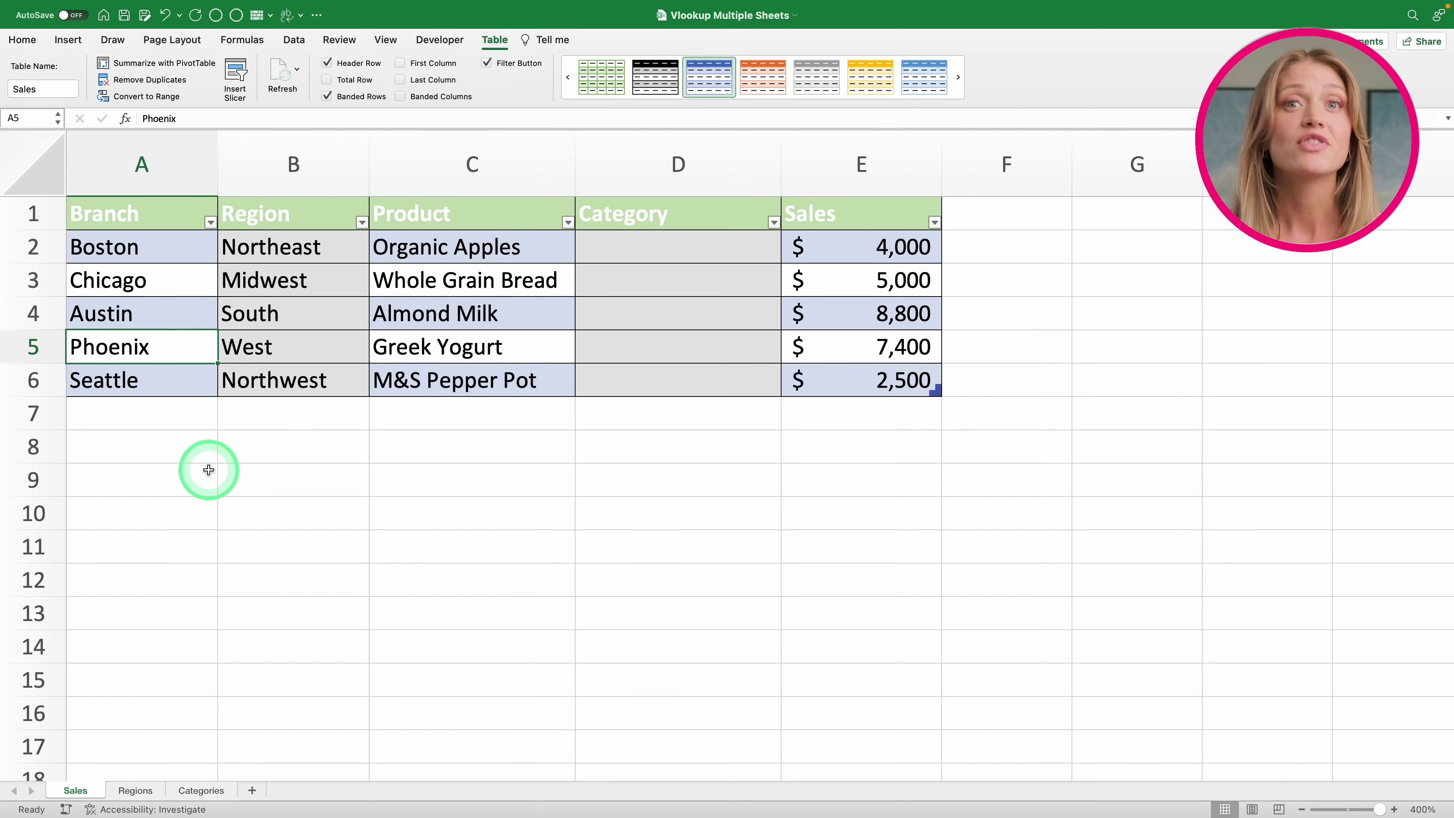
pyautogui.write('Mancheste')
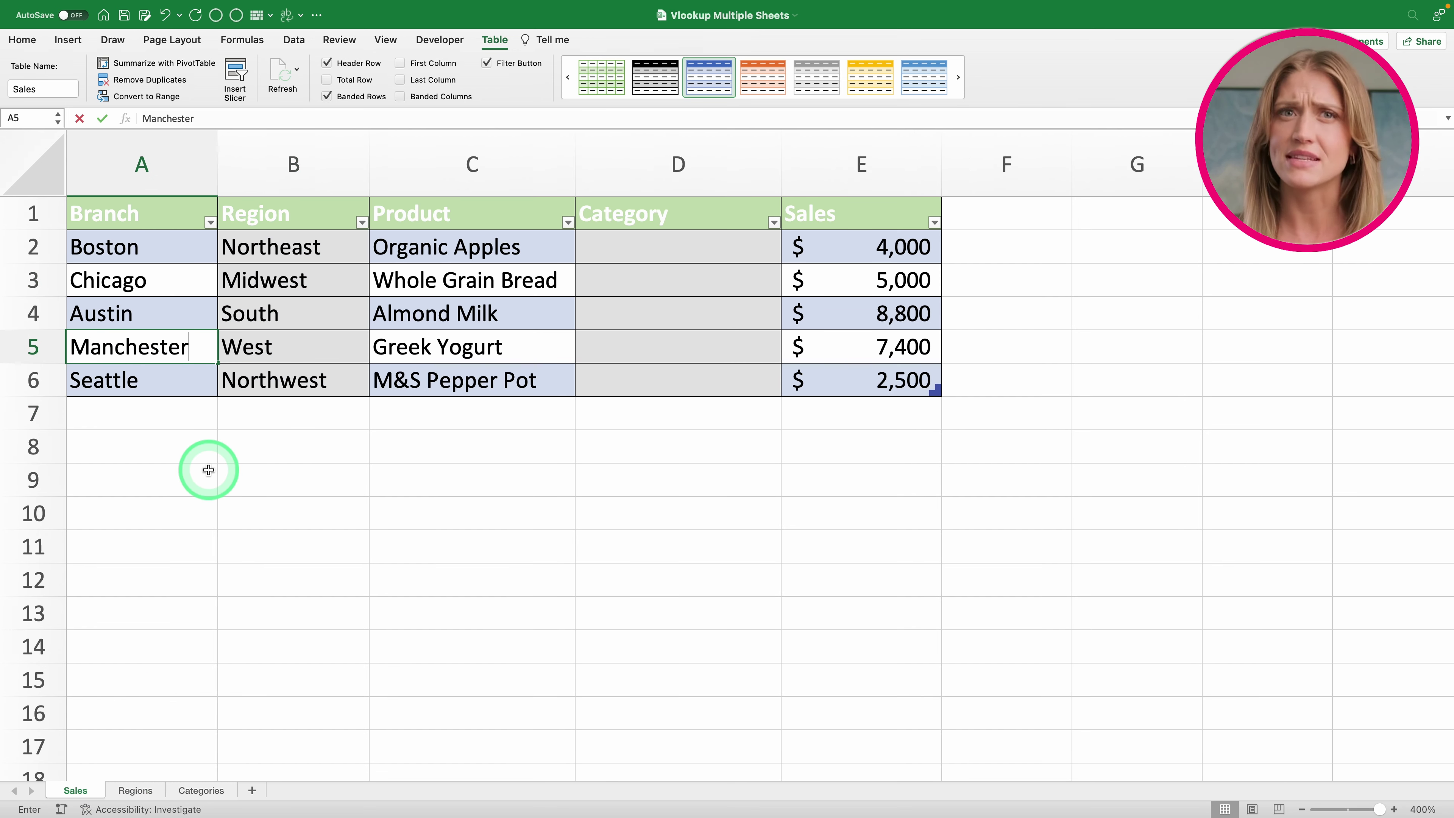
pyautogui.write('r')
pyautogui.press('Tab')
pyautogui.write('North')
pyautogui.press('Return')
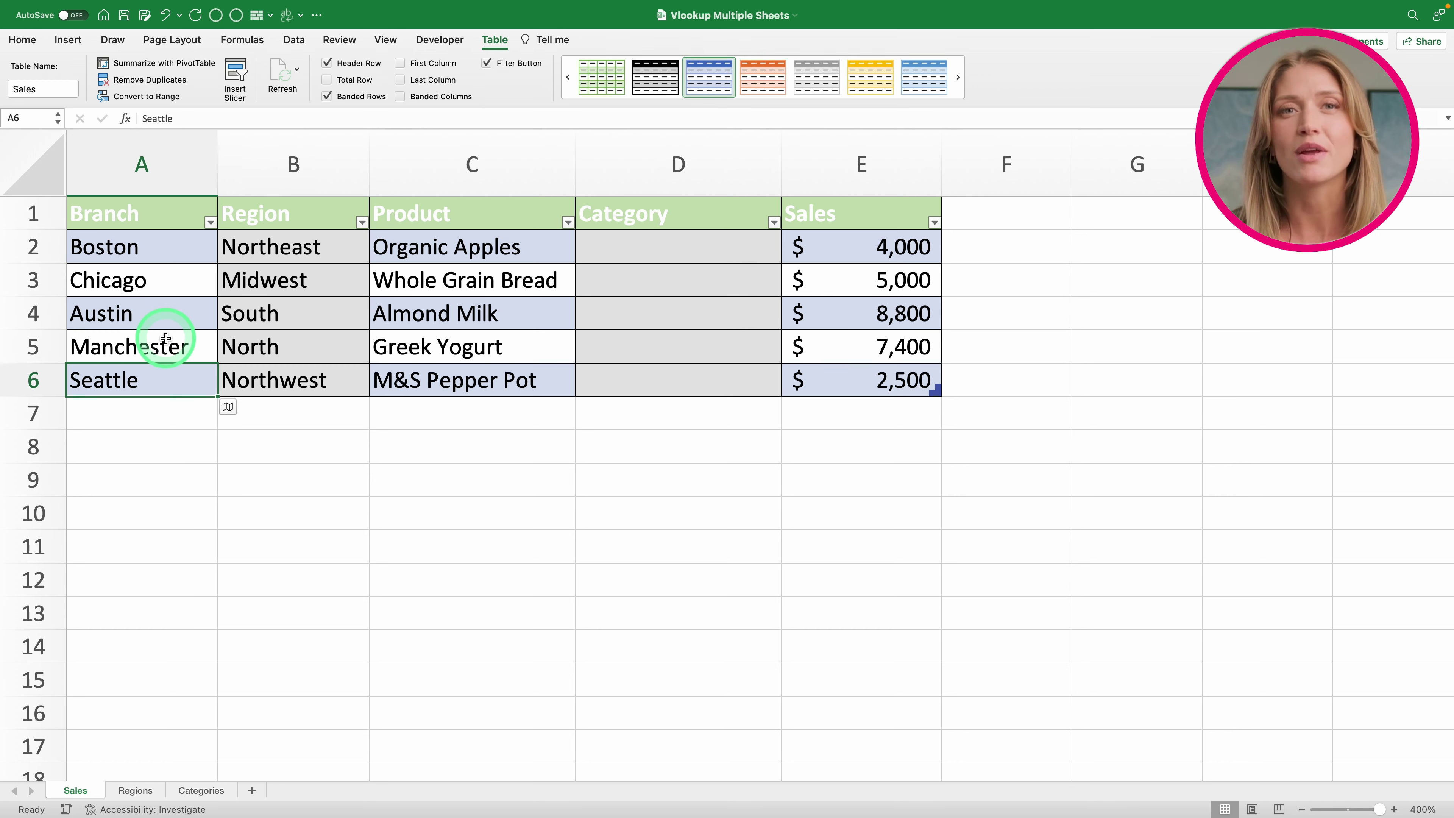
# - Insert a row above Greek Yogurt in the Categories sheet's table and enter Soy Milk as its product
pyautogui.click(611, 246)
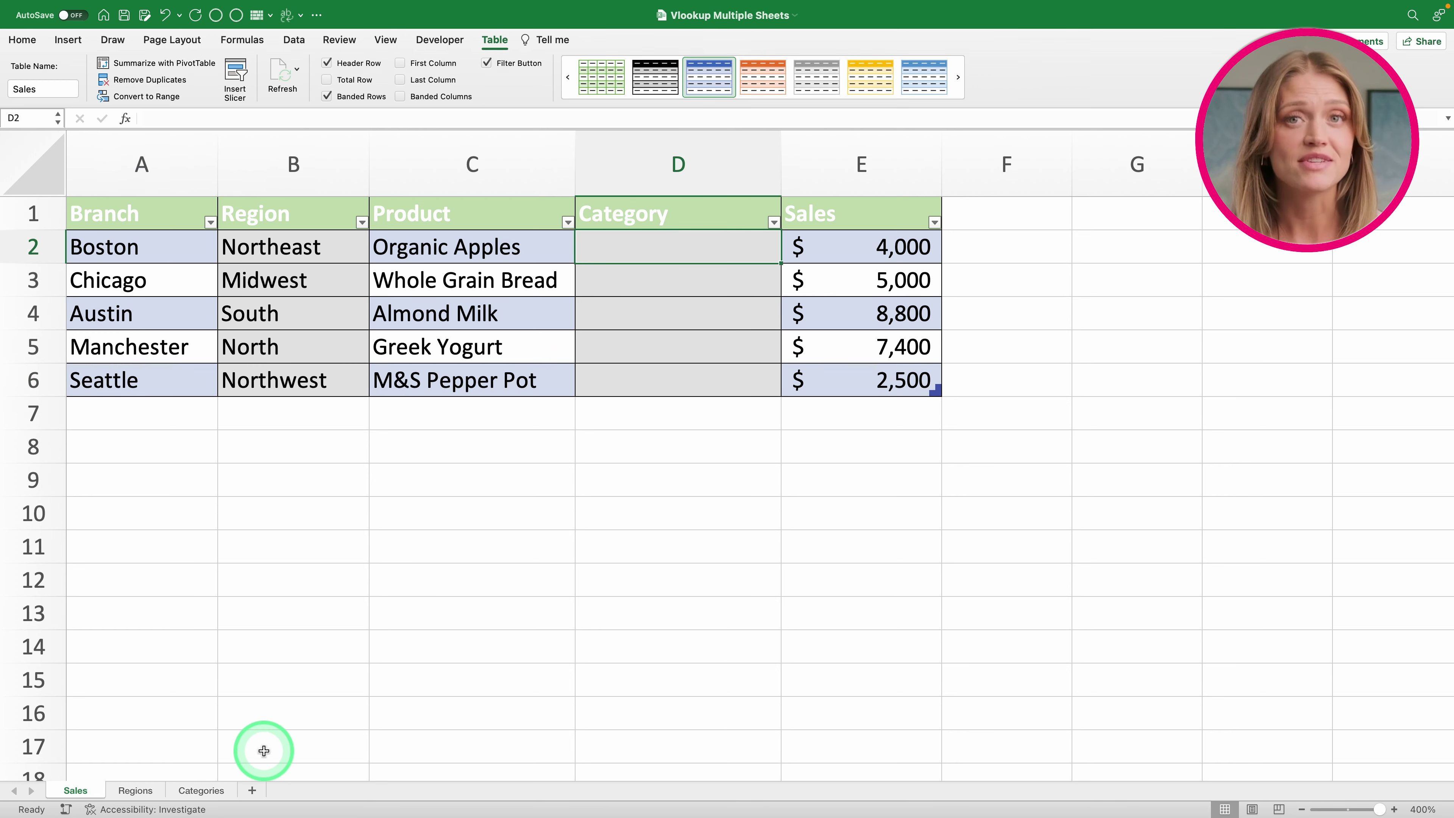
pyautogui.click(201, 790)
pyautogui.click(36, 348)
pyautogui.rightClick(37, 349)
pyautogui.click(91, 430)
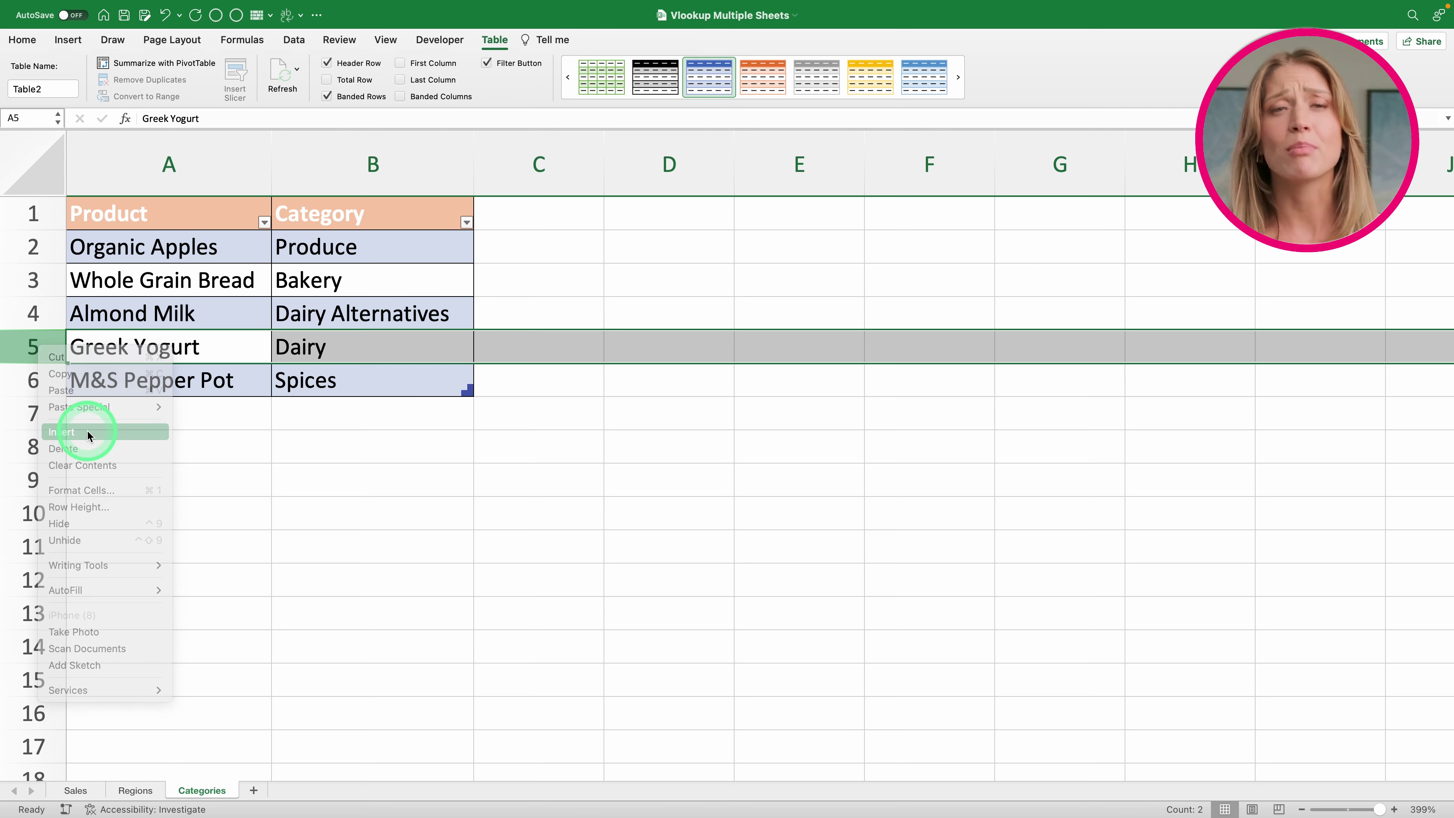
pyautogui.click(118, 344)
pyautogui.write('Soy Milk')
# - Copy the Dairy Alternatives category from B4 into Soy Milk's category cell B5, and switch to the Regions sheet
pyautogui.click(296, 348)
pyautogui.write('Da')
pyautogui.click(310, 394)
pyautogui.click(367, 311)
pyautogui.press('cmd+c')
pyautogui.click(342, 346)
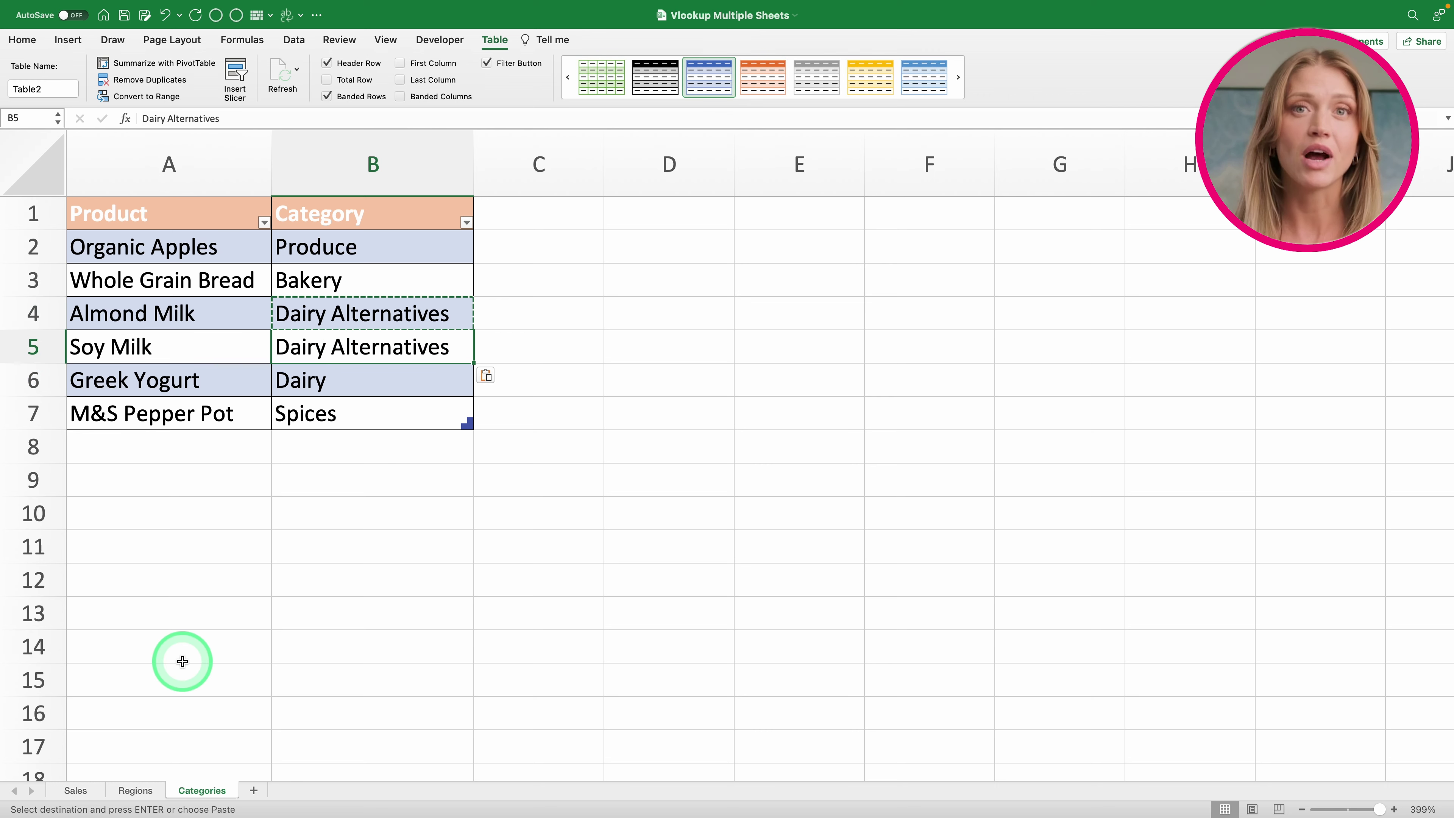
pyautogui.click(144, 791)
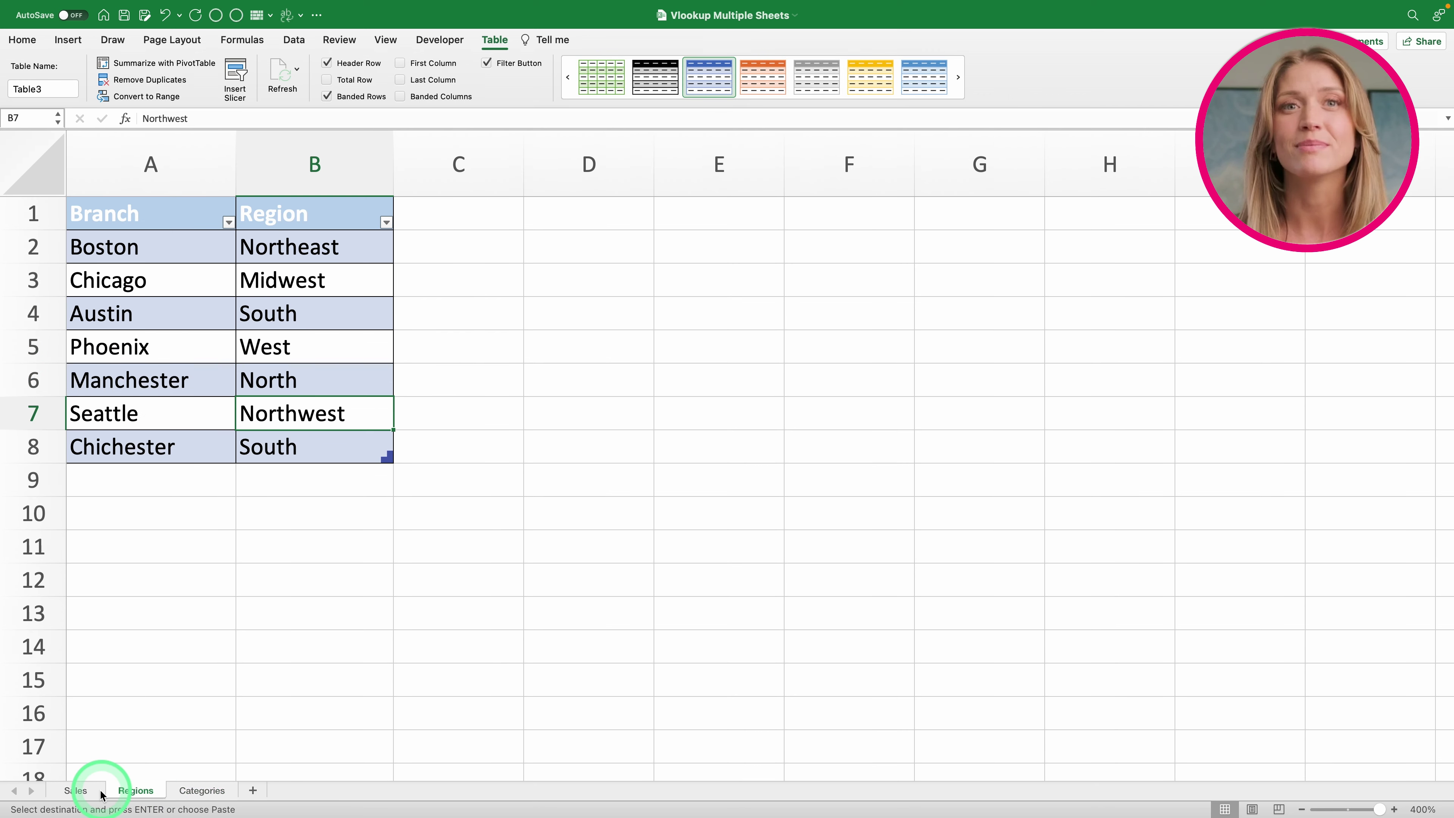